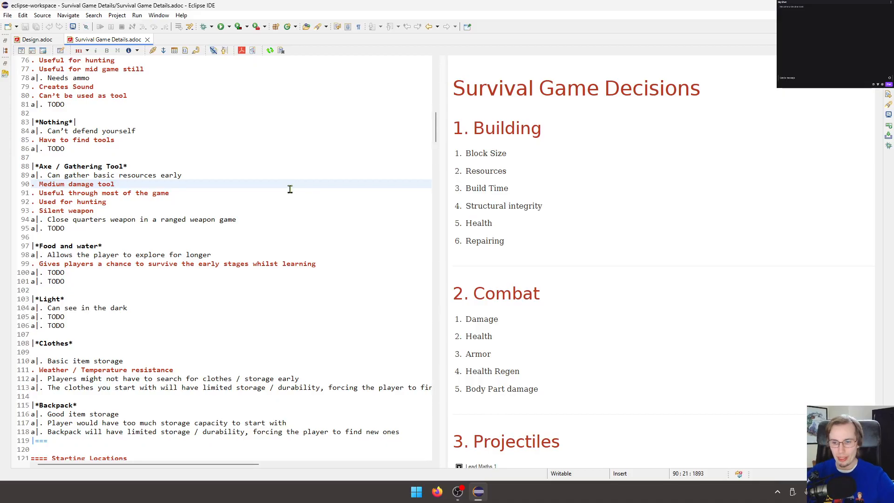
Examine the Starting Items table in the AsciiDoc source and the rendered preview, from the Knife row down to Clothes.
scroll(171, 226, "down", 2)
left_click(163, 250)
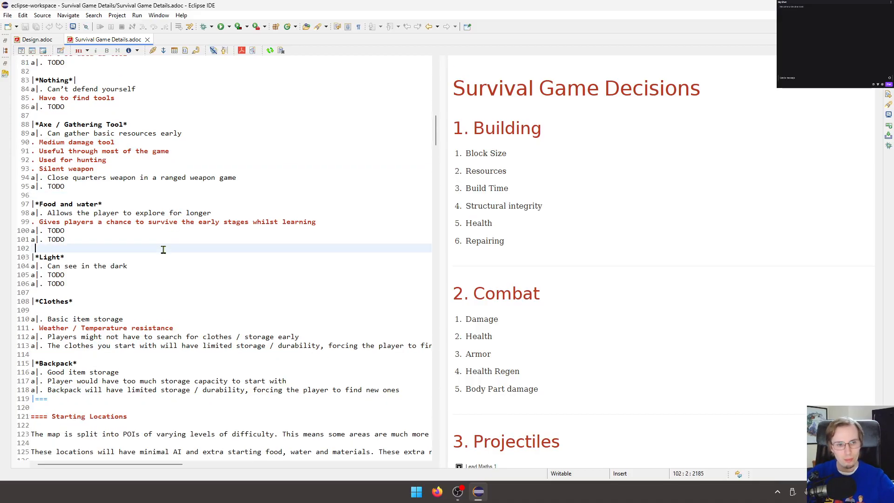
scroll(167, 240, "down", 3)
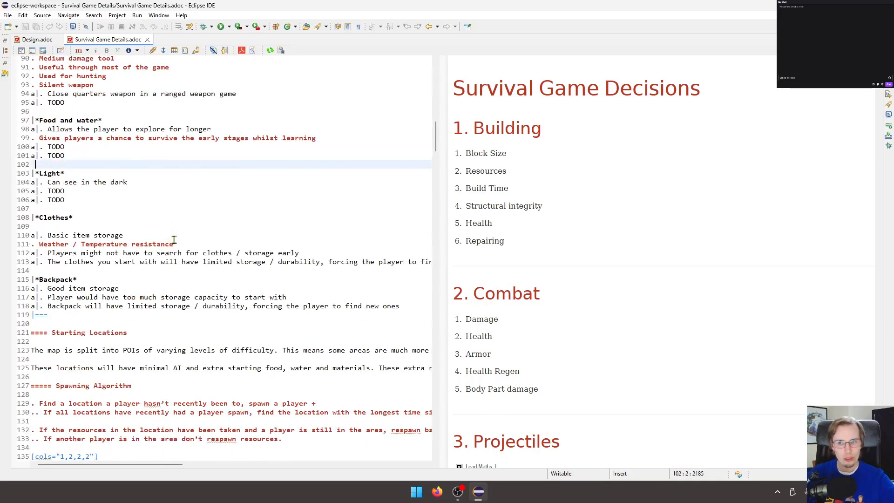
scroll(577, 213, "down", 15)
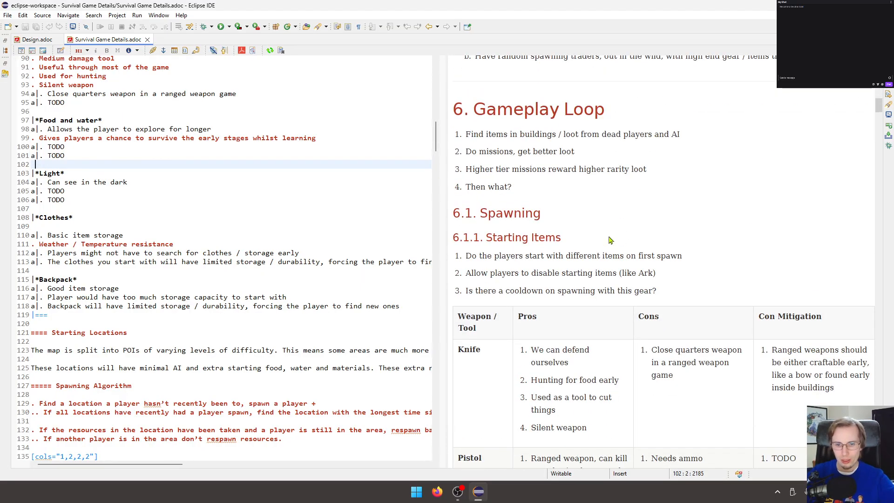
scroll(610, 241, "down", 3)
scroll(609, 240, "down", 3)
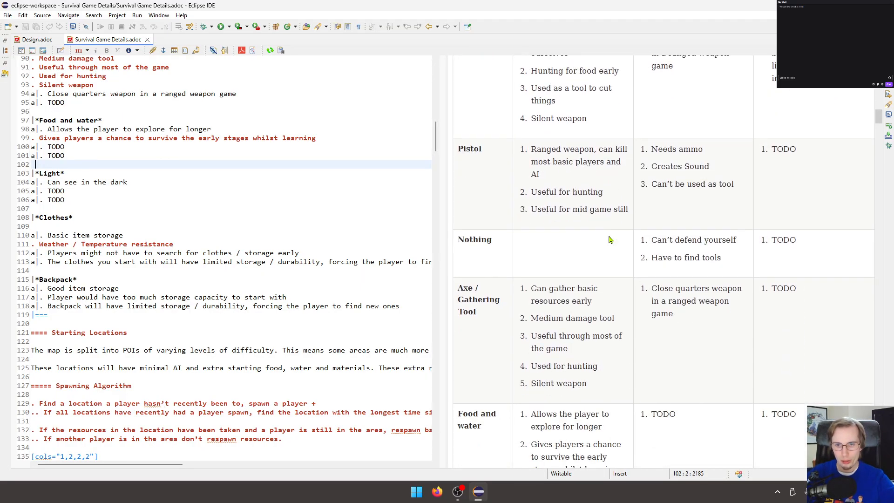
scroll(609, 239, "down", 3)
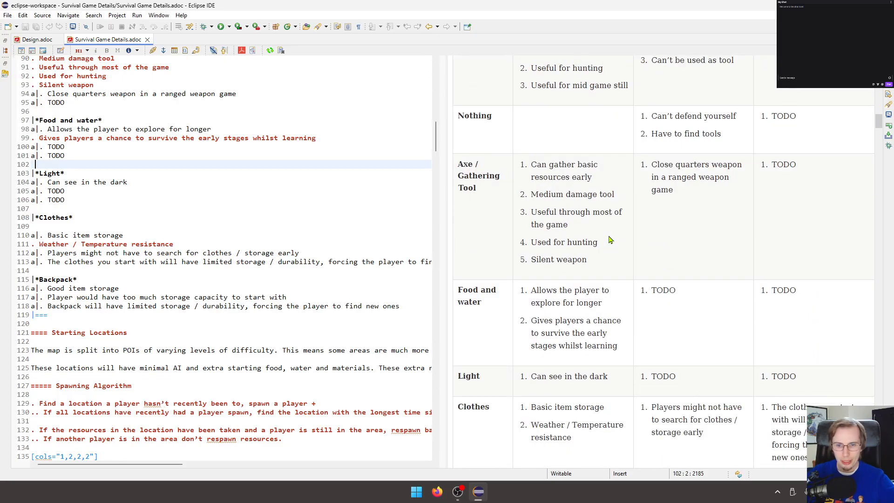
left_click(159, 197)
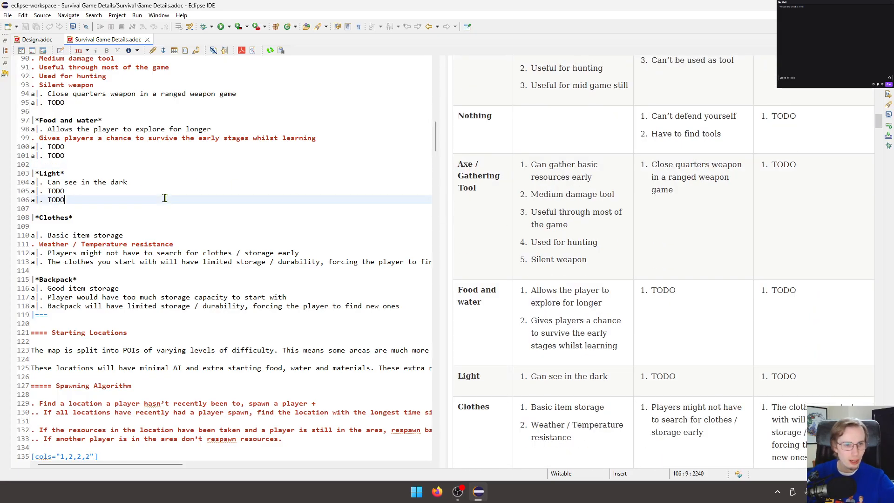
Review the TODO placeholders of the Pistol, Nothing and Axe / Gathering Tool rows against their pros and cons in the preview.
scroll(151, 190, "up", 2)
scroll(151, 191, "up", 3)
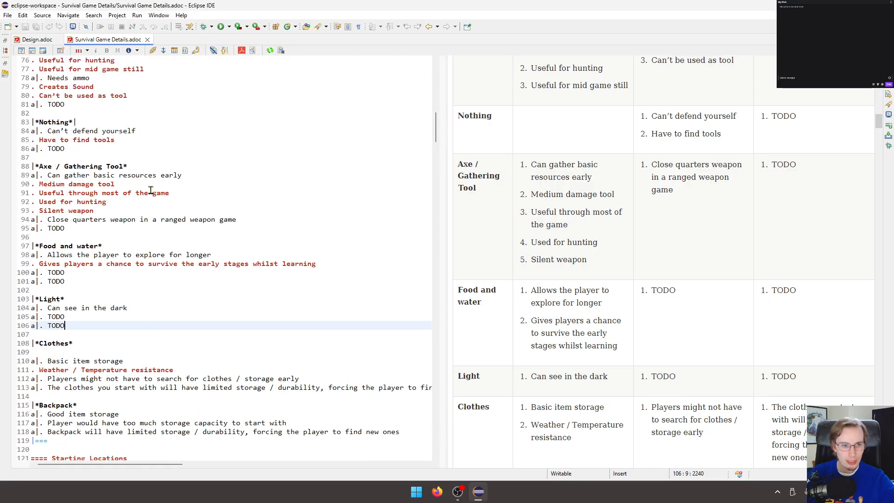
left_click(56, 228)
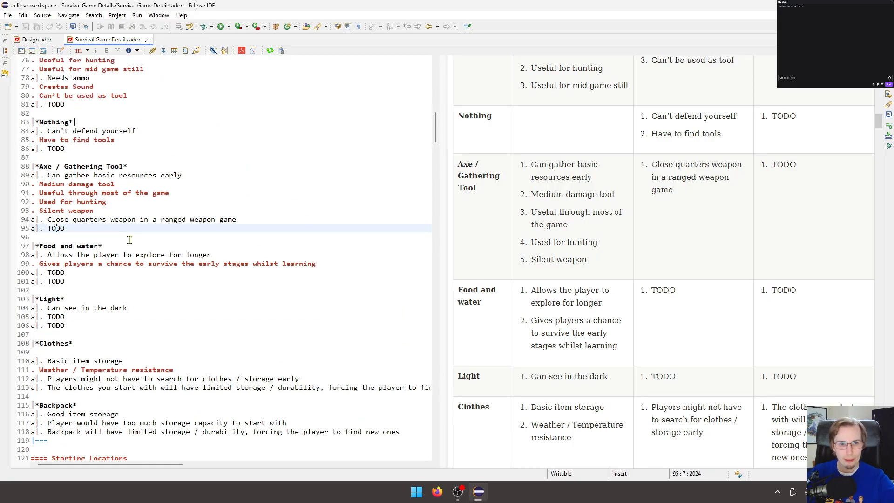
scroll(129, 229, "up", 2)
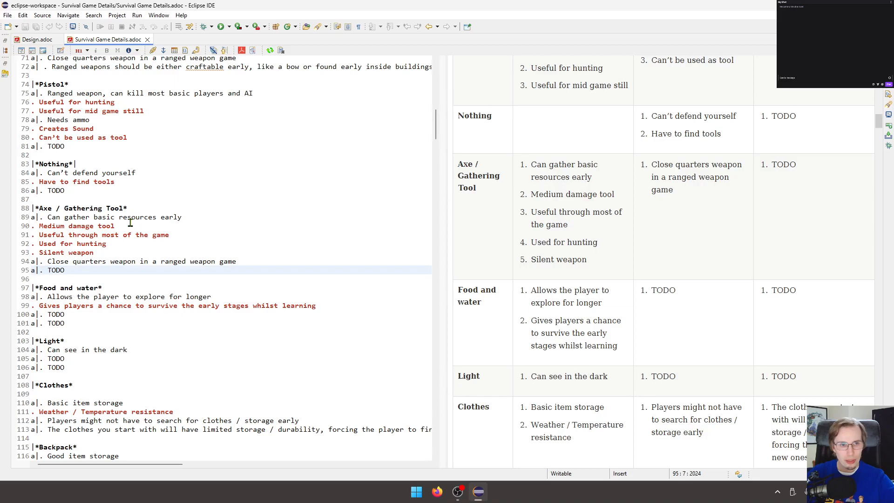
double_click(54, 191)
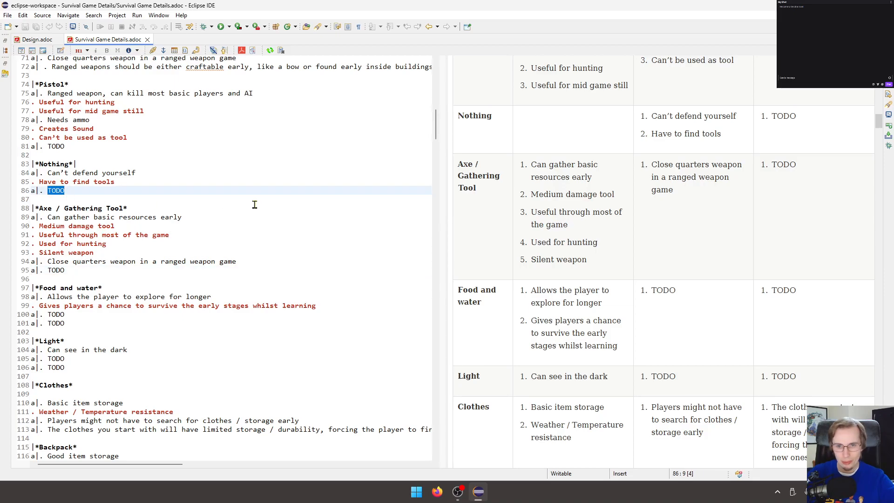
scroll(536, 253, "up", 4)
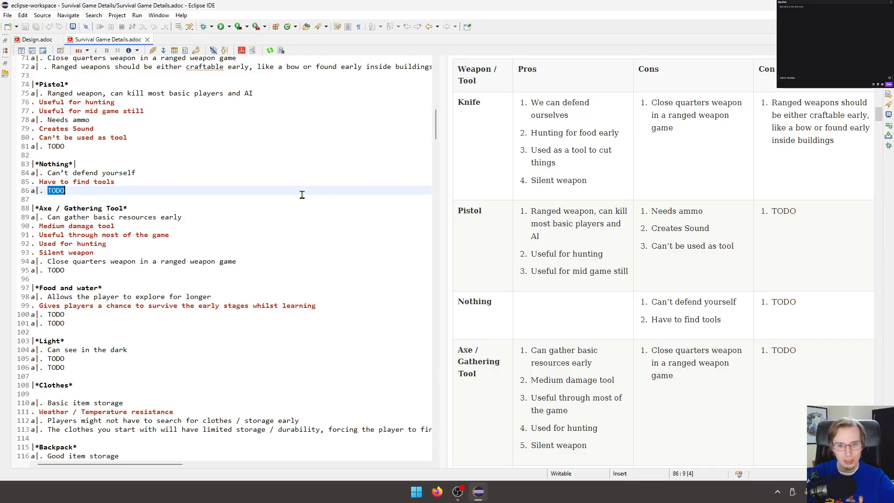
scroll(547, 260, "down", 15)
scroll(547, 259, "down", 15)
scroll(544, 253, "down", 15)
scroll(545, 256, "down", 15)
scroll(545, 257, "down", 2)
scroll(549, 260, "up", 12)
left_click(184, 219)
left_click(129, 190)
scroll(737, 250, "up", 1)
left_click_drag(877, 299, 871, 121)
left_click(93, 147)
scroll(116, 142, "up", 1)
scroll(186, 154, "up", 1)
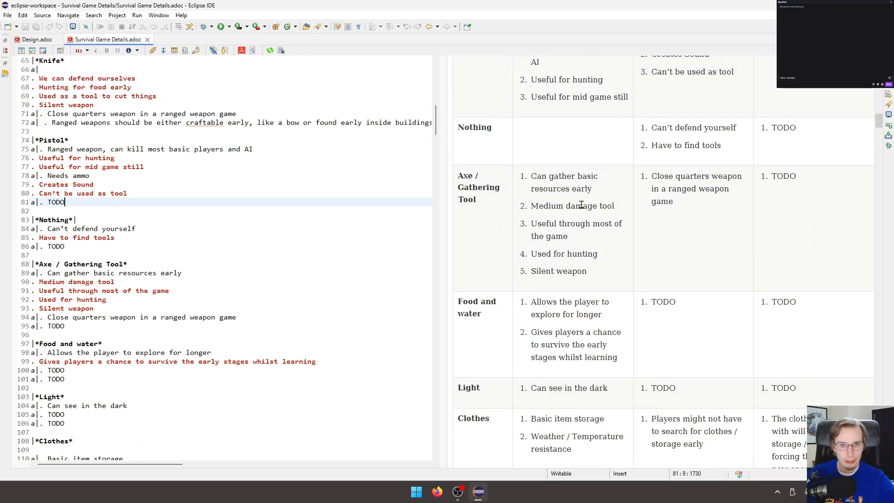
scroll(679, 212, "up", 5)
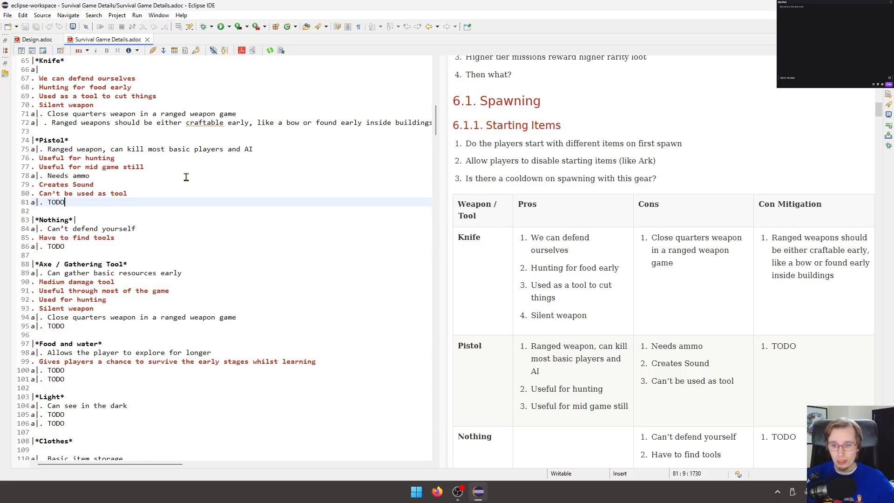
scroll(564, 264, "down", 6)
scroll(563, 264, "up", 3)
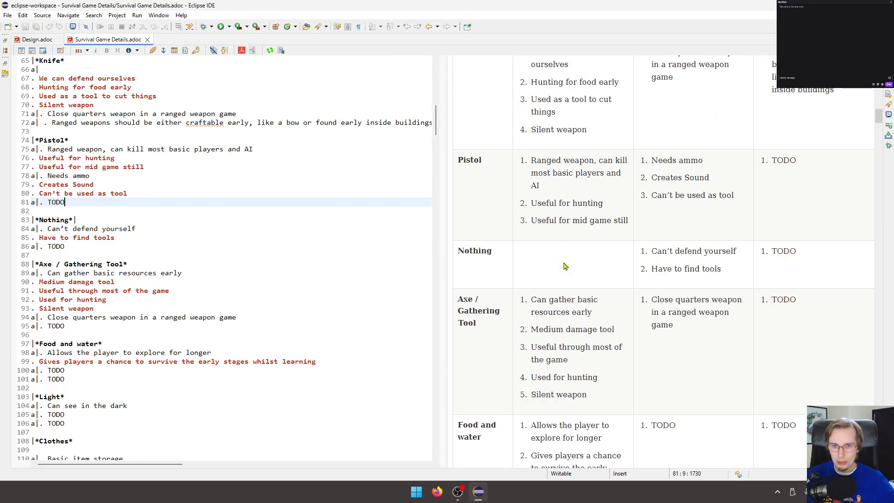
Replace the Pistol row's mitigation TODO with "Provide ammo to start with and spawn more ammo around the starting locations".
double_click(59, 203)
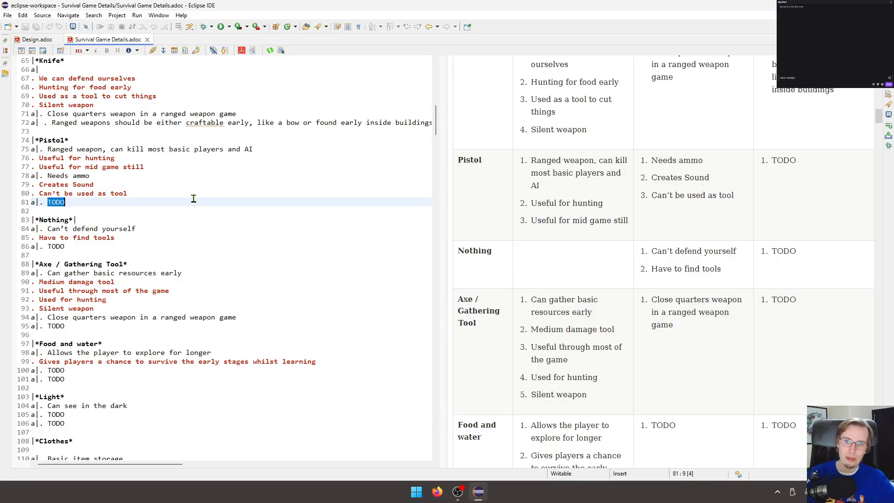
key("BackSpace")
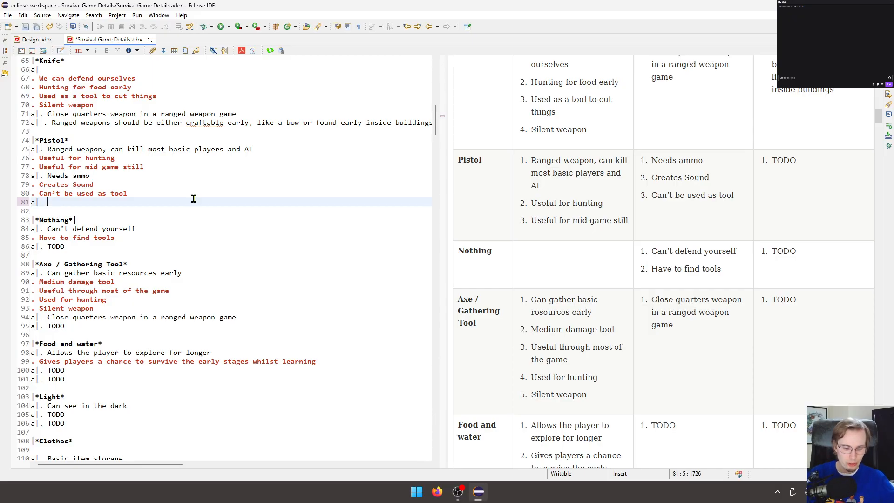
type("Provi")
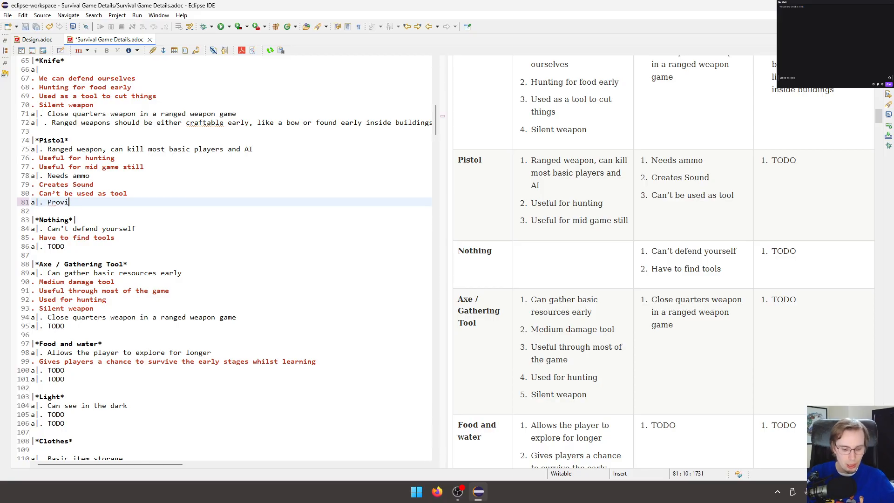
type("de ammo ")
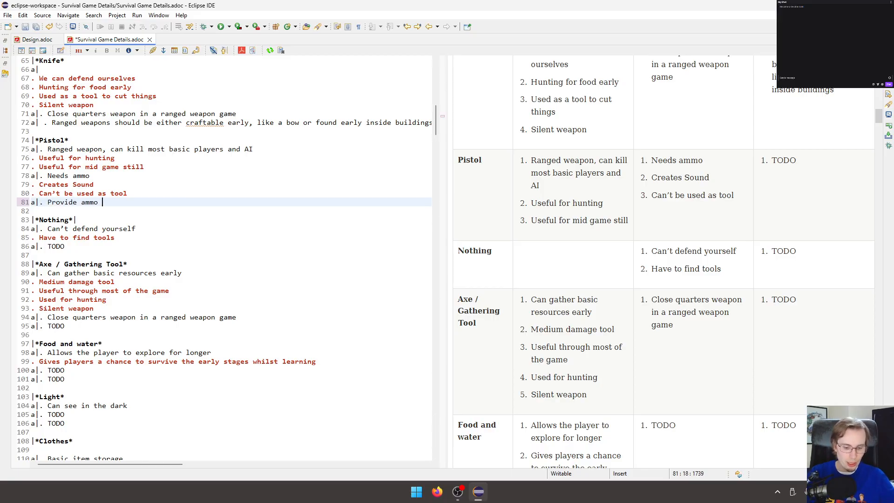
type("to ")
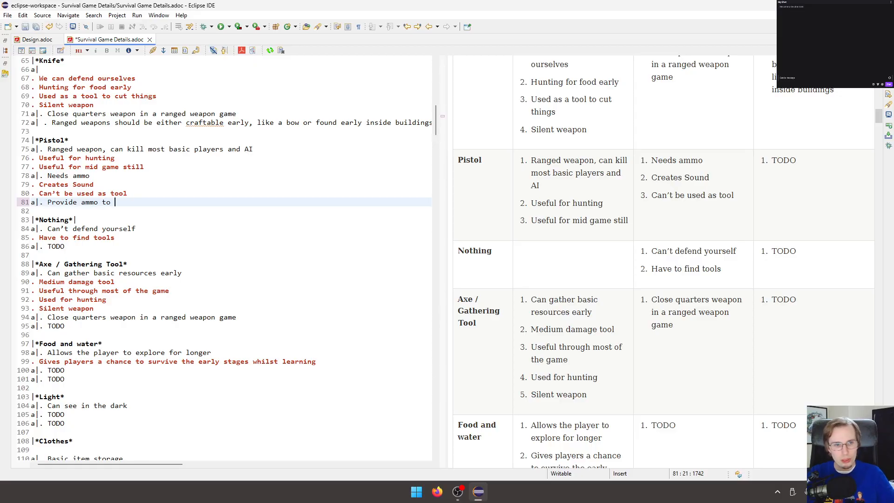
type("start with and spawn more ammo around the starting locations")
Add Pistol mitigation "This is a part of survival games, deciding if it's worth revealing your location to possible players or AI" and save the document.
key("Return")
type("/")
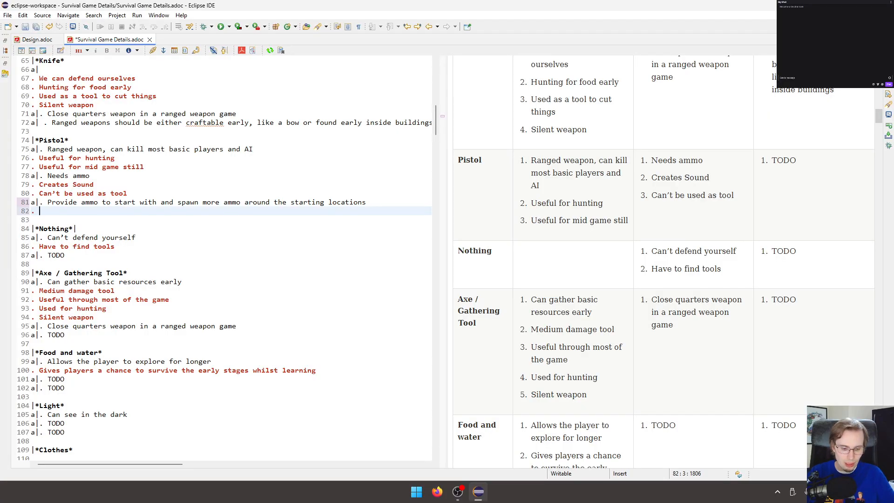
type("This is a")
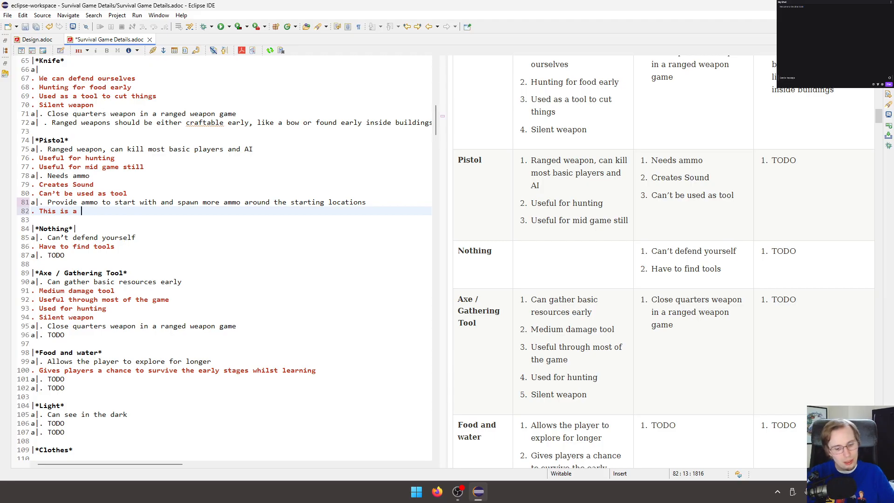
type("part ")
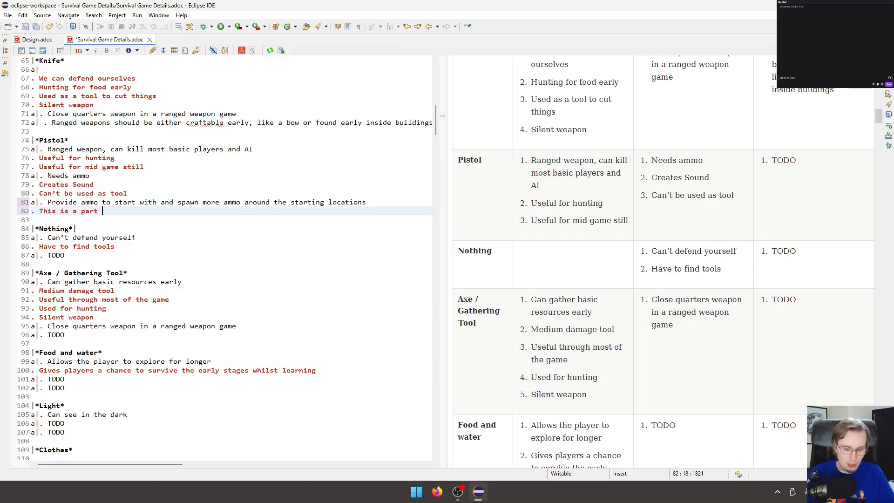
type("of survival games, deci")
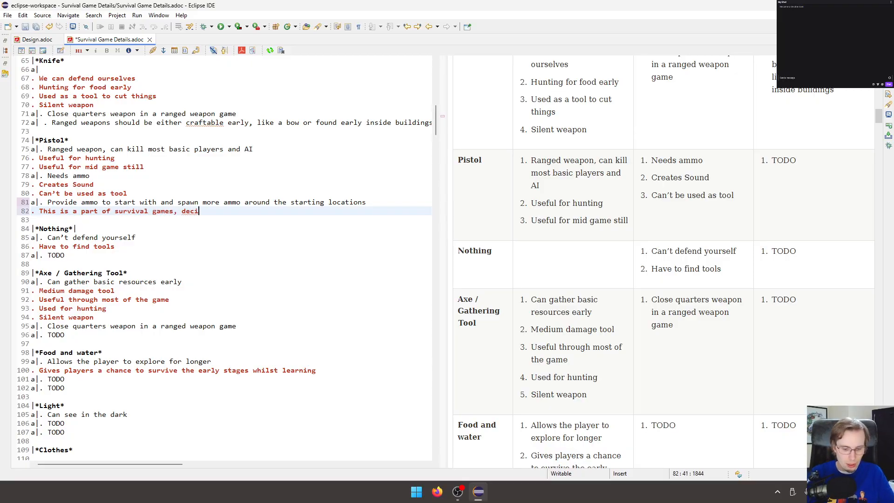
type("ding")
key("ctrl+BackSpace")
type("deciding")
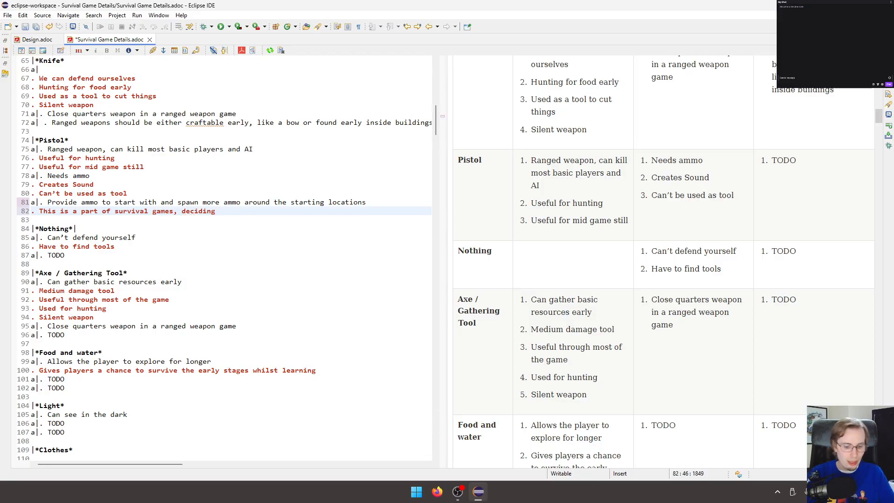
type(" if it's worth revea")
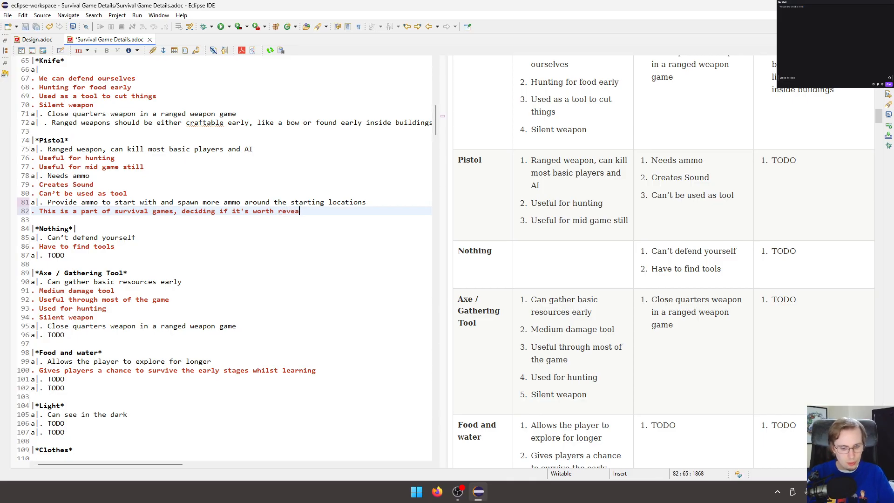
type("ling your location to")
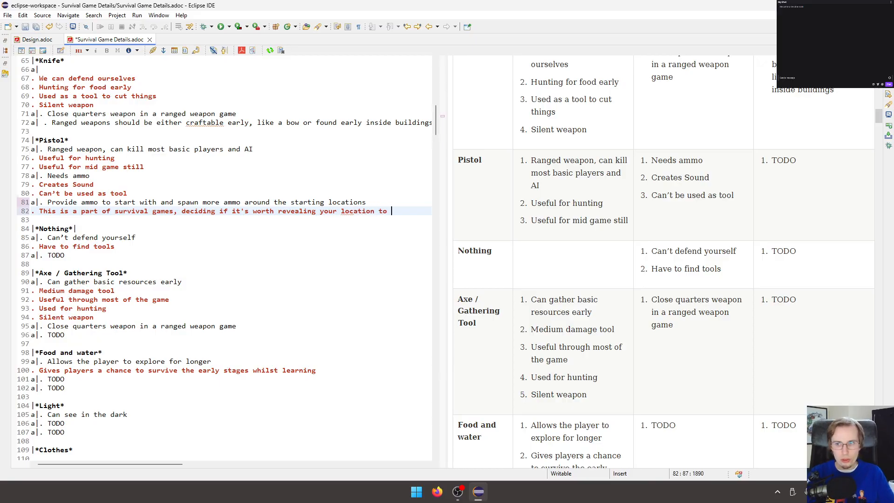
type(" possible ")
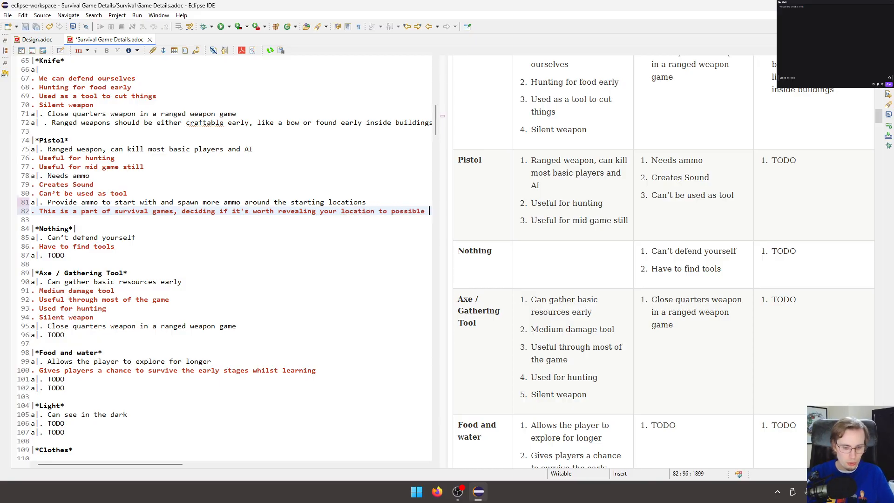
type("players or no")
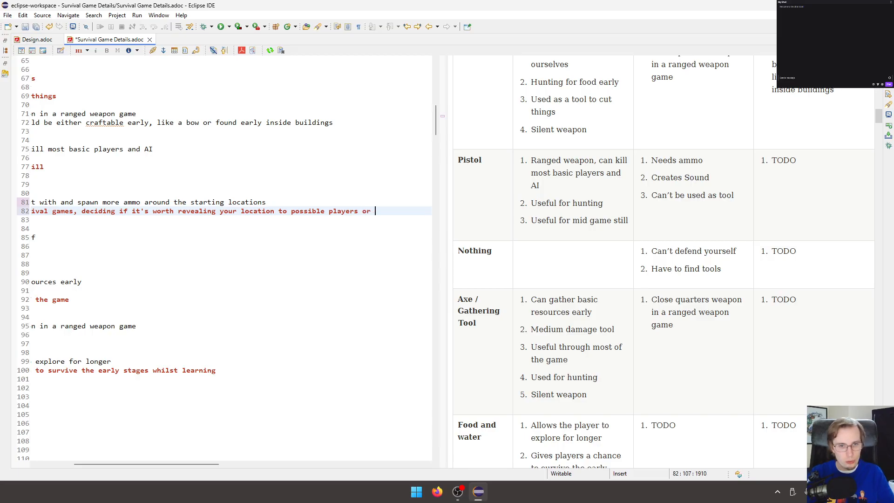
key("BackSpace")
key("BackSpace")
type("AI")
key("ctrl+s")
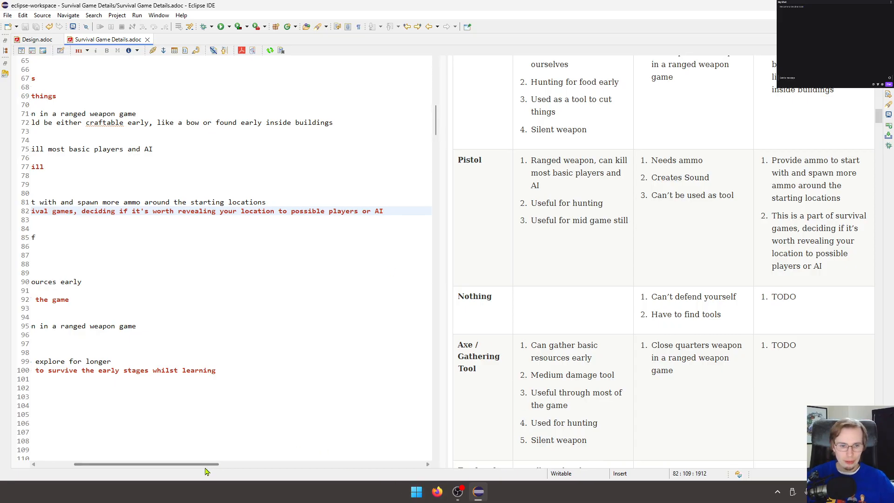
Add a third Pistol mitigation, "The Starting areas will contain possible tool spawns", and save the document.
left_click_drag(206, 467, 98, 465)
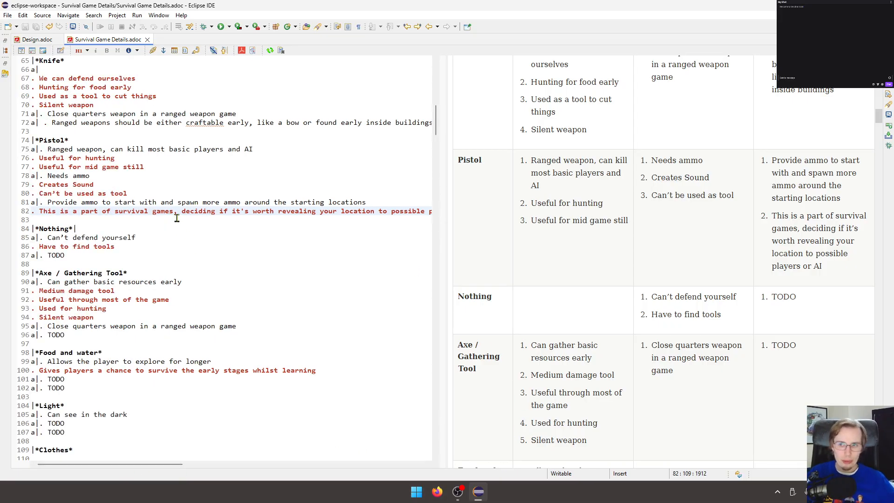
key("Return")
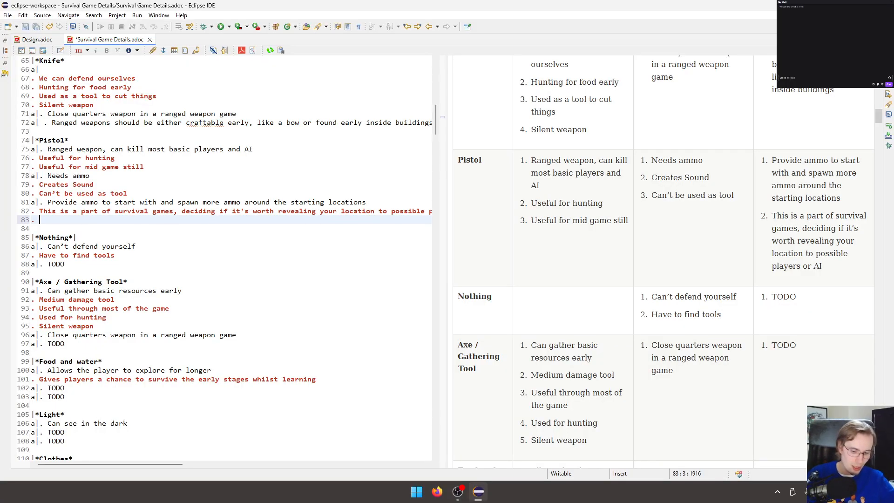
type("The Sta")
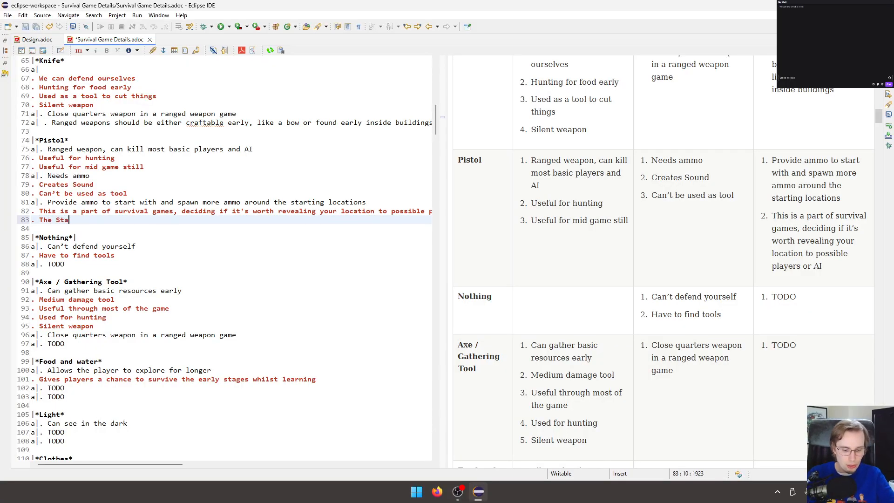
type("rting areas wi")
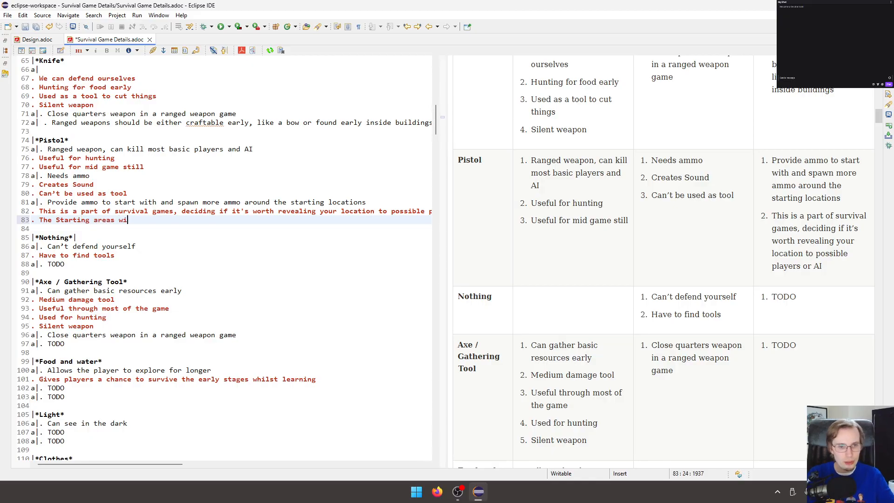
type("ll contain")
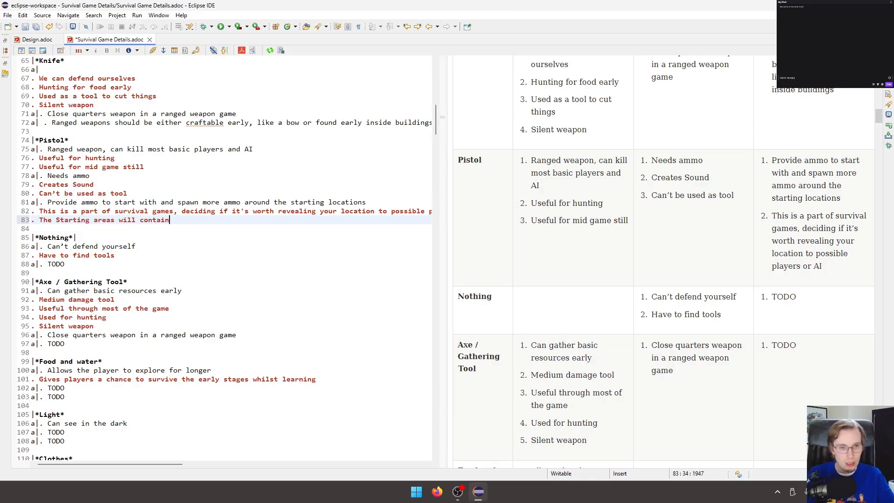
type(" possible tool spawns")
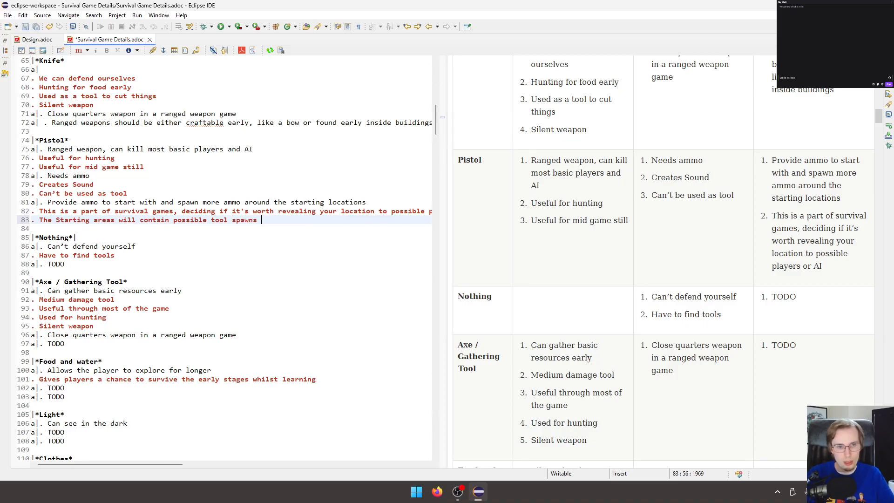
key("ctrl+s")
Replace the Nothing row's mitigation TODO with a copy of the Pistol row's "The Starting areas will contain possible tool spawns" and save.
scroll(190, 169, "down", 1)
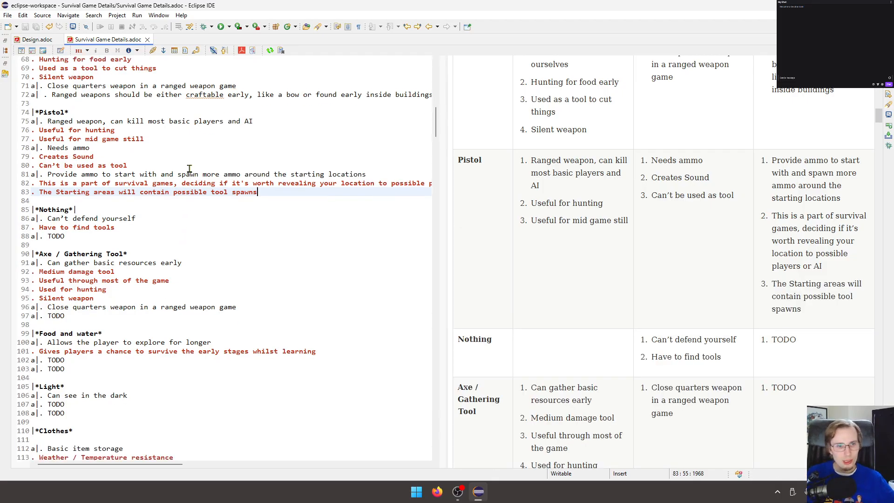
double_click(61, 237)
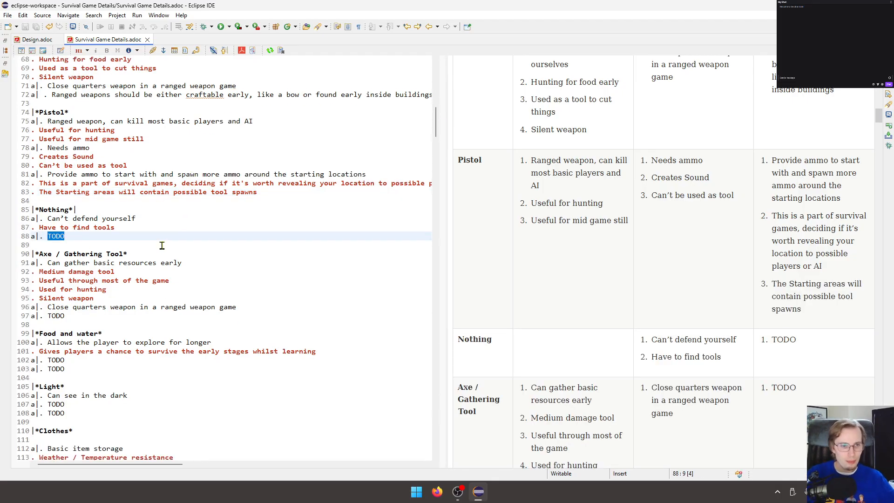
key("BackSpace")
left_click_drag(259, 192, 40, 192)
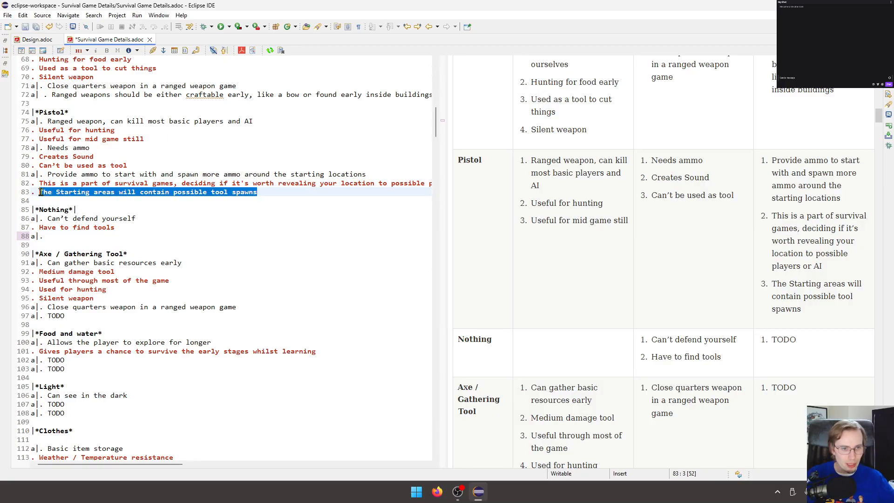
key("ctrl+c")
left_click(74, 236)
key("ctrl+v")
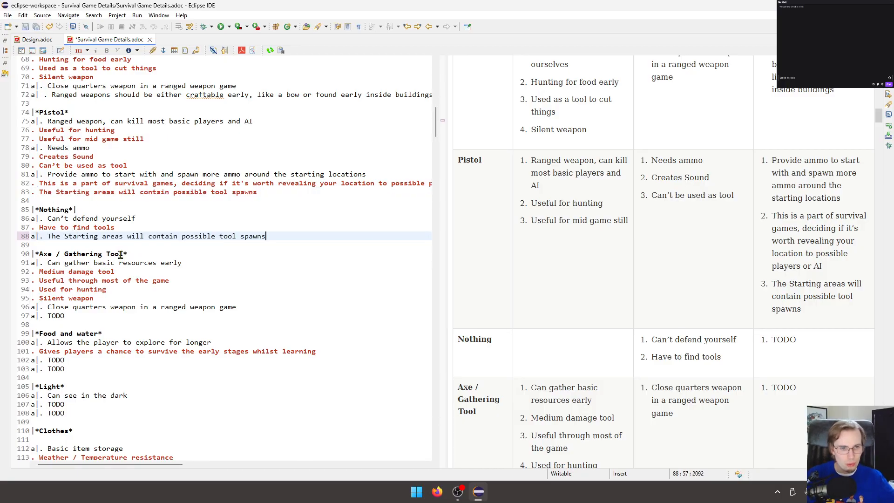
left_click(159, 219)
key("ctrl+s")
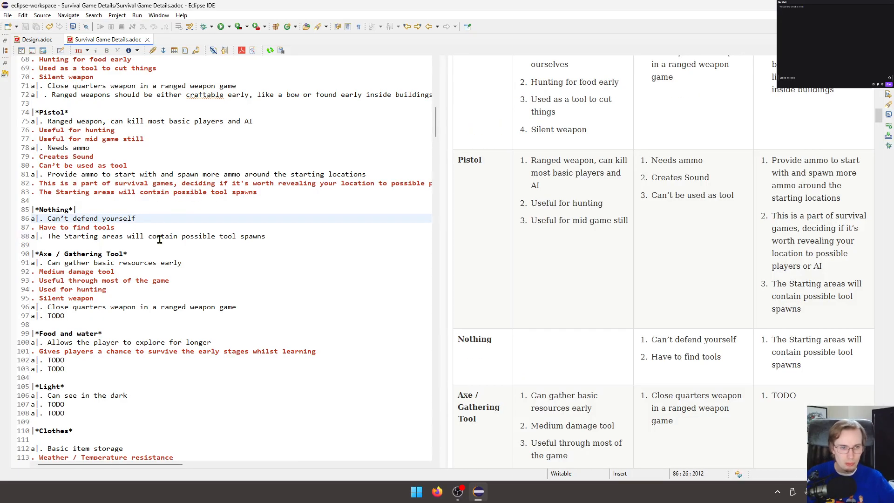
Review the Nothing and Axe / Gathering Tool rows in the source and the rendered preview.
left_click(165, 237)
left_click_drag(802, 378, 393, 333)
left_click(233, 217)
left_click(235, 261)
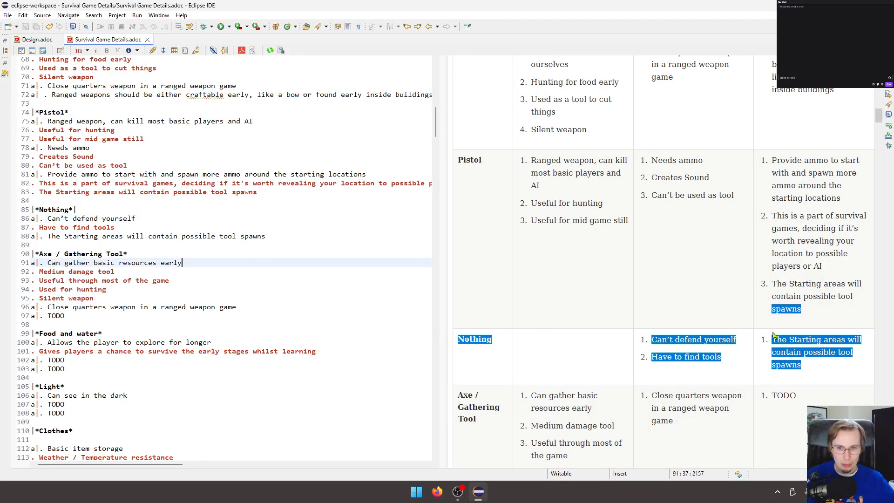
scroll(212, 267, "down", 1)
left_click(240, 224)
scroll(579, 258, "down", 4)
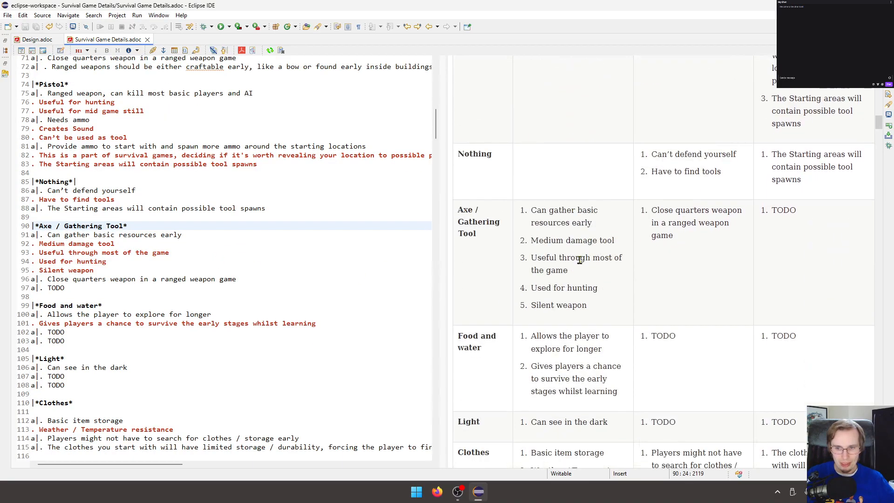
left_click(132, 199)
scroll(113, 195, "down", 1)
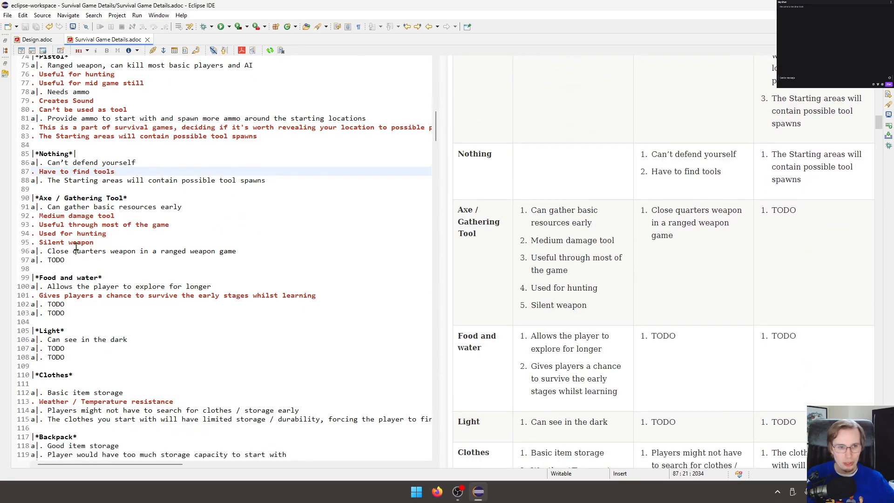
Replace the Axe / Gathering Tool row's mitigation TODO with "This is also part of a the typical survival experience".
double_click(57, 259)
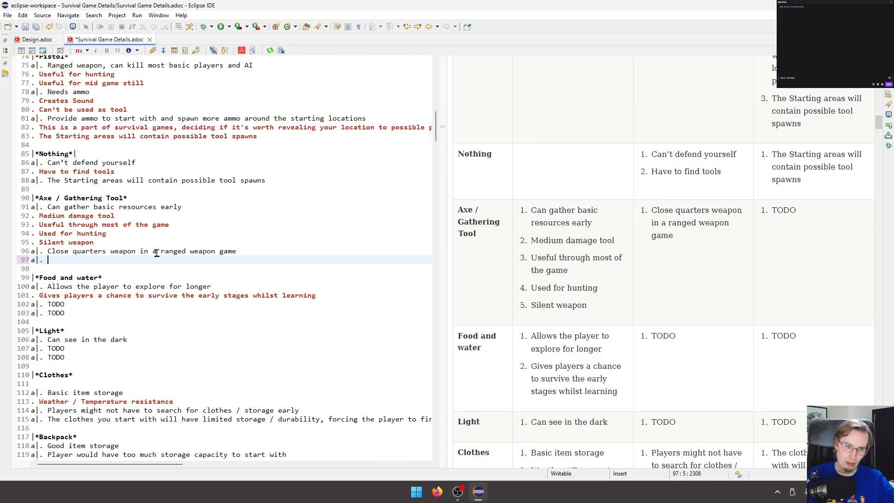
type("This is ")
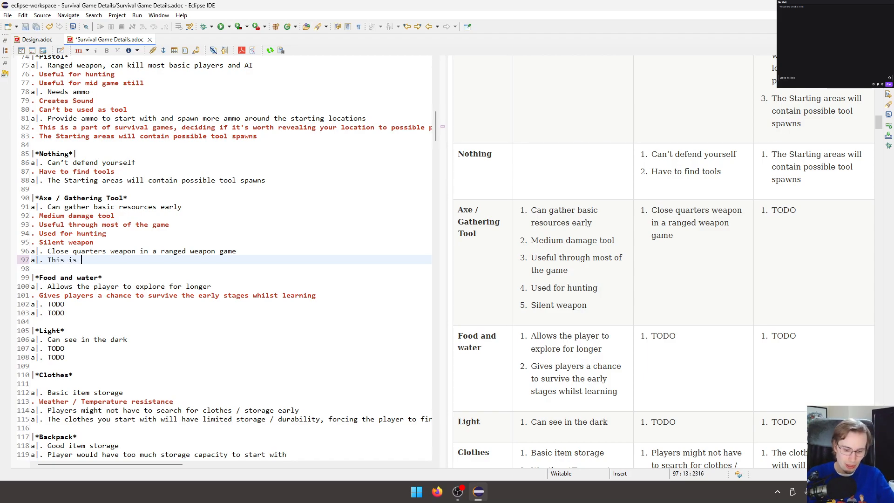
type("also part of")
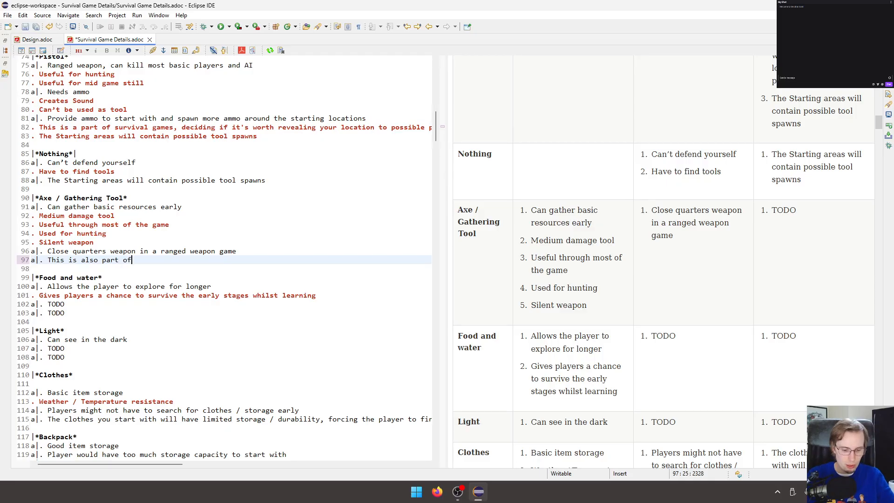
type(" a t")
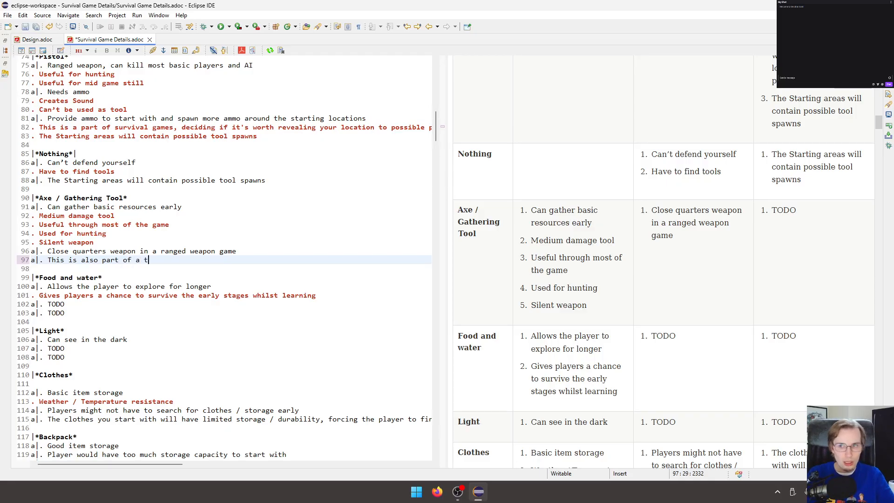
type("he typica")
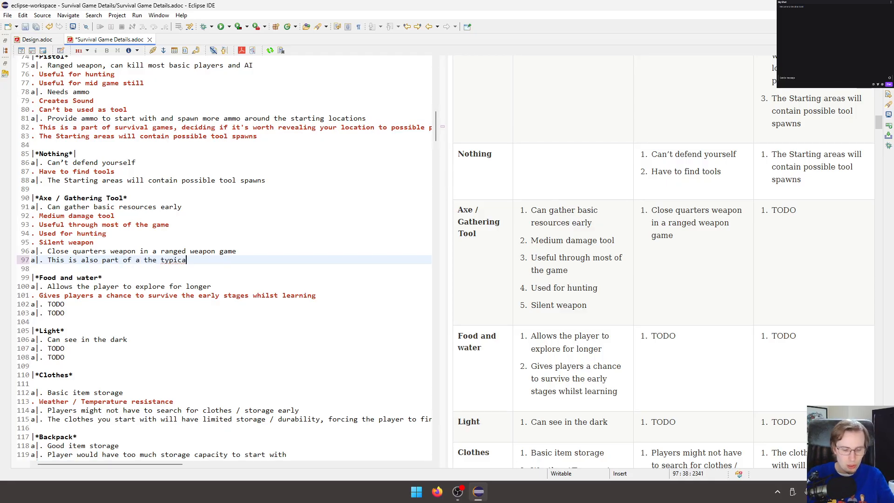
type("l survival experie")
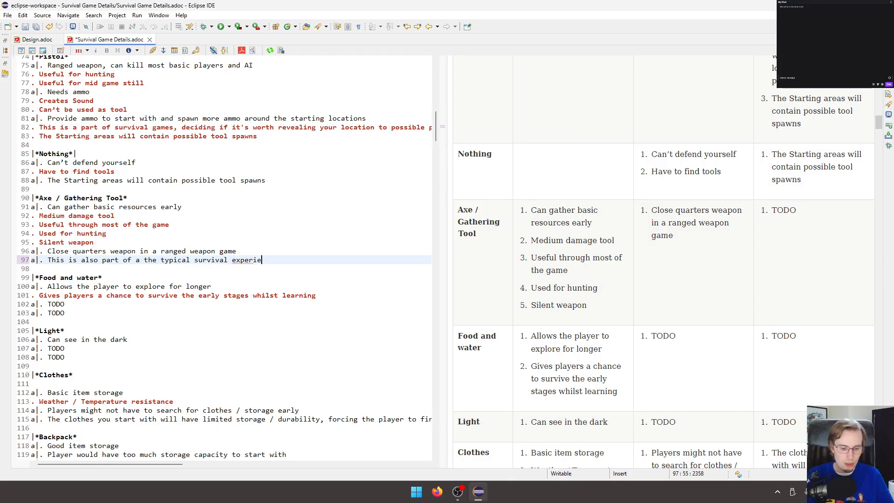
type("nce Players need to ")
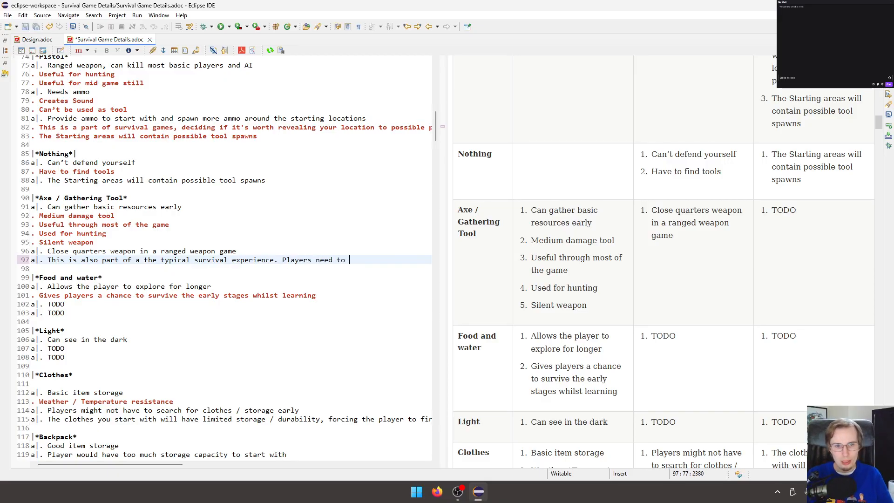
type("progres")
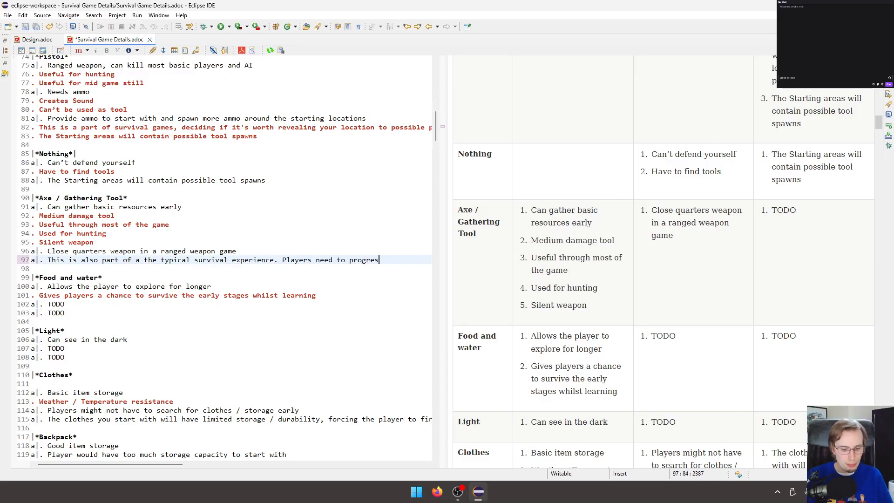
type("s towards bet")
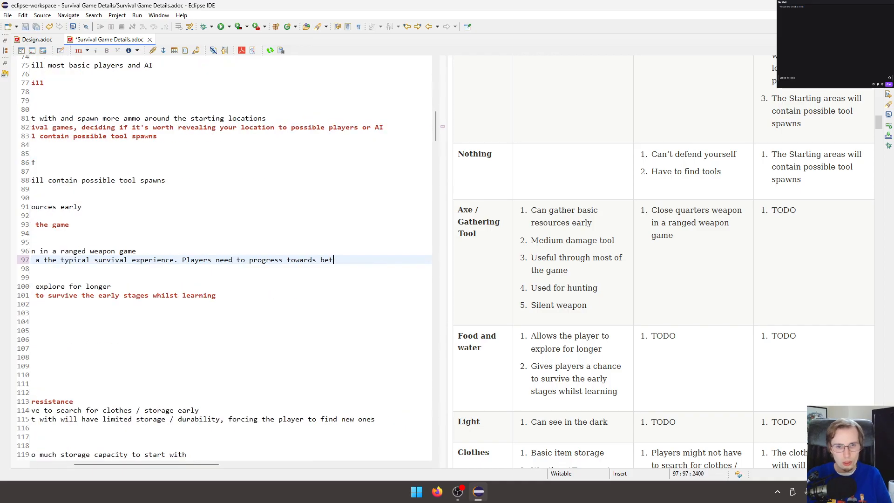
type("ter gear to")
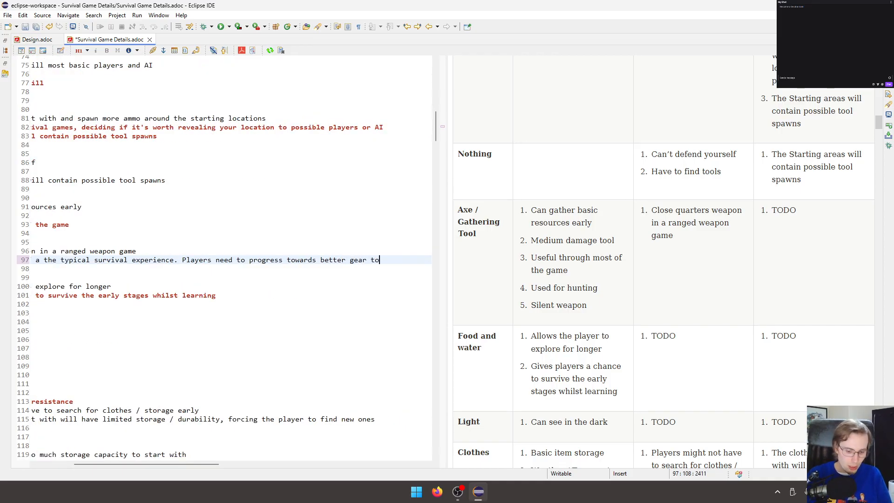
type(" play the game ")
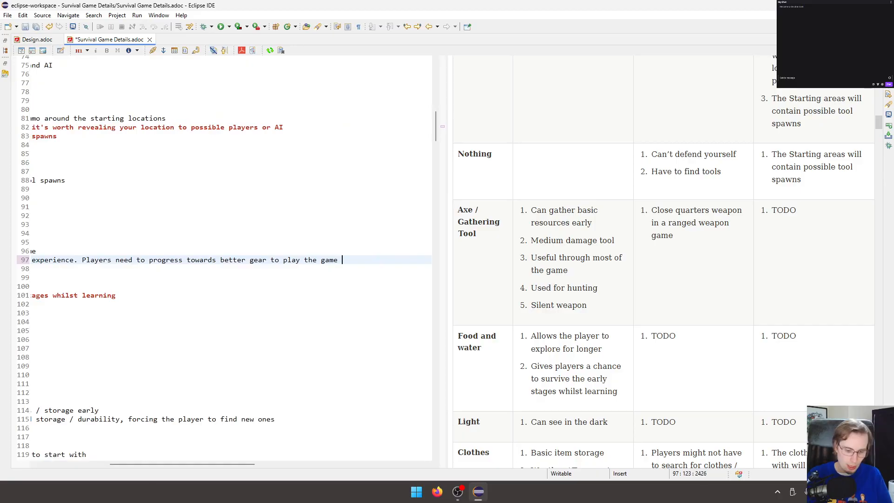
type("more effecti")
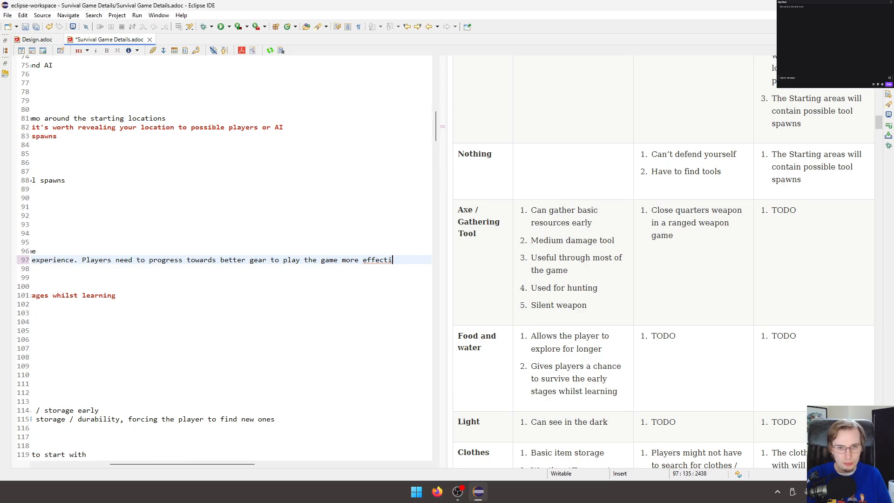
type("vely")
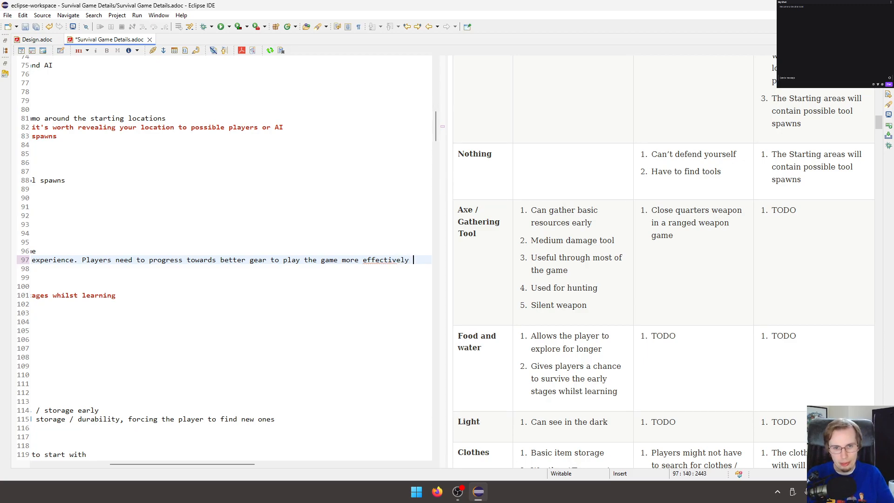
Extend the Axe / Gathering Tool mitigation with ". Players need to progress towards better gear to play the game more effectively" and save the document.
key("BackSpace")
key("ctrl+s")
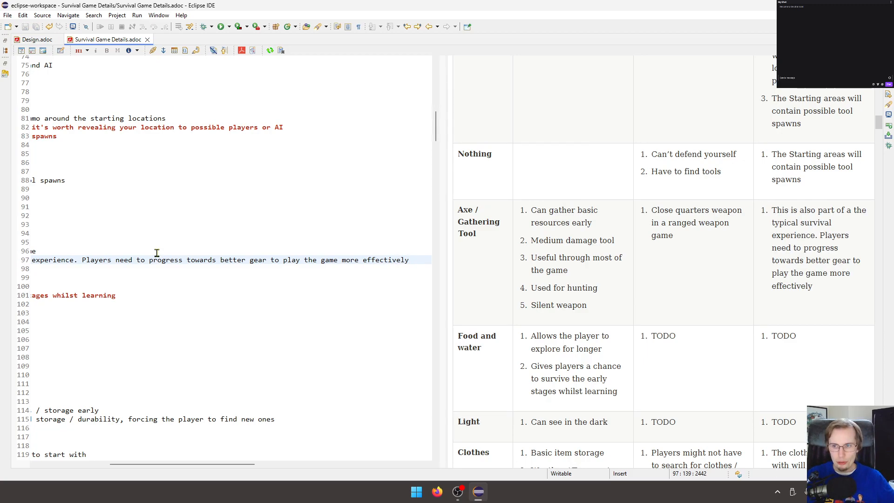
Widen the source editor at the preview's expense so more of the long table lines fits in view.
left_click_drag(225, 464, 151, 464)
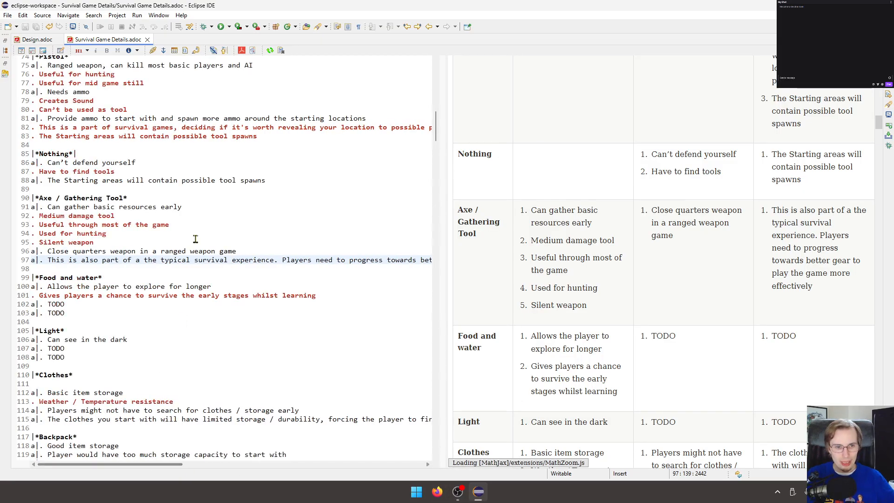
left_click(177, 268)
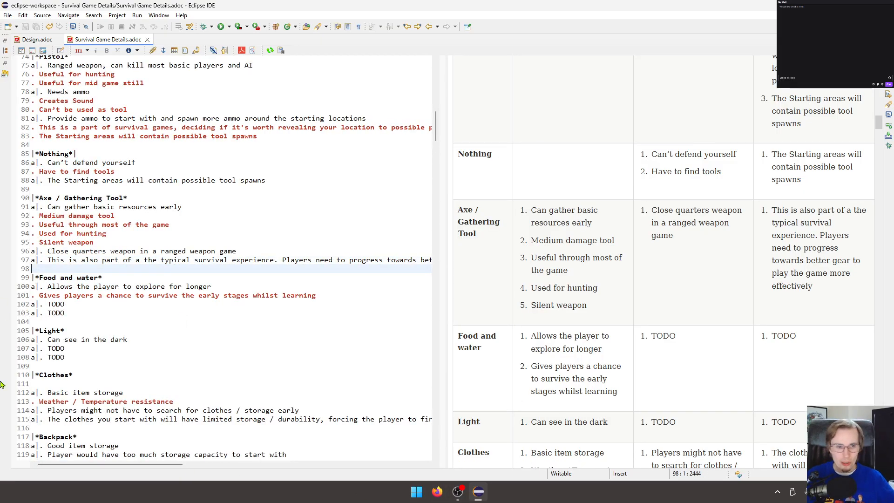
scroll(182, 278, "down", 1)
double_click(59, 276)
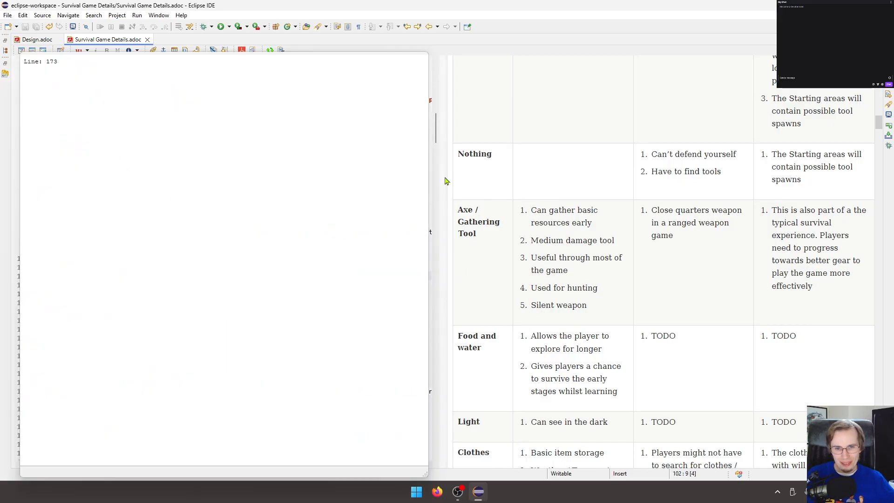
left_click_drag(475, 176, 614, 180)
left_click(73, 277)
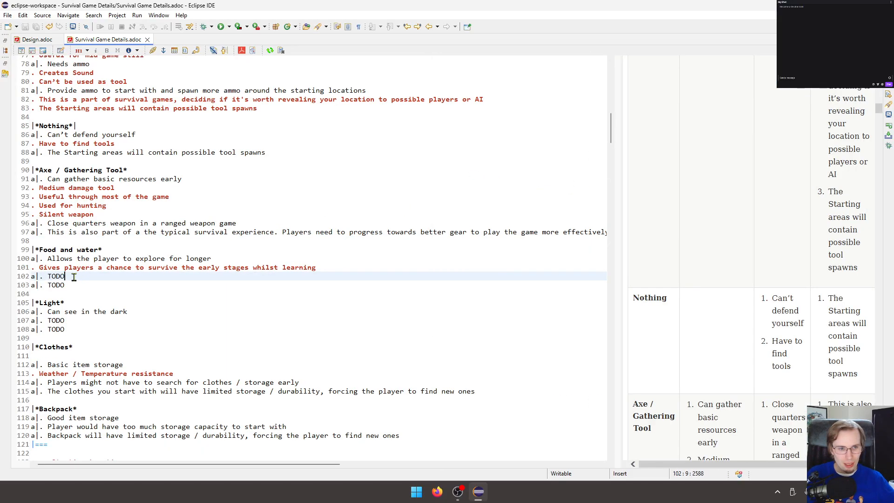
Replace the Food and water row's cons TODO with "Players that die a lot and find thier old bodies".
double_click(60, 277)
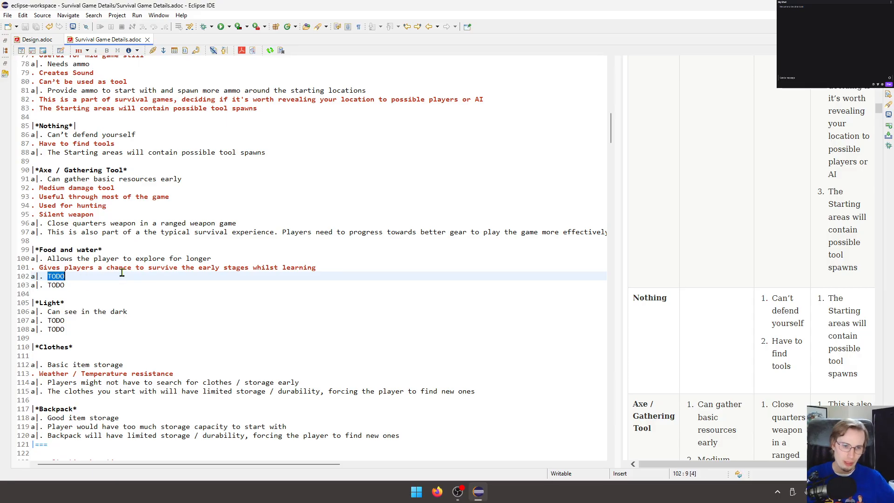
type("Player")
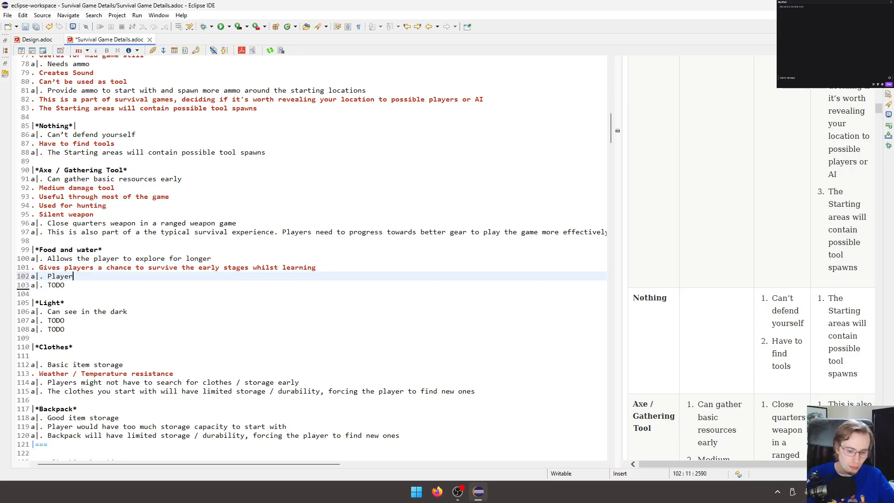
type("s that die a lot")
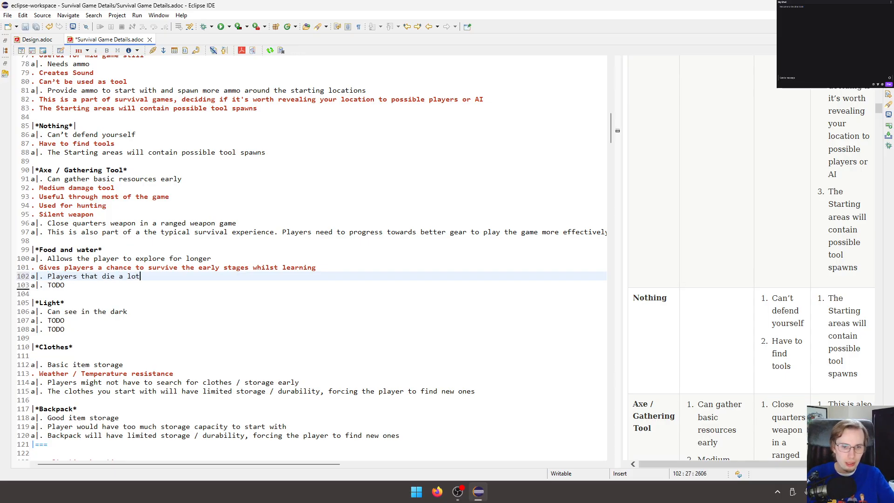
type(" and ")
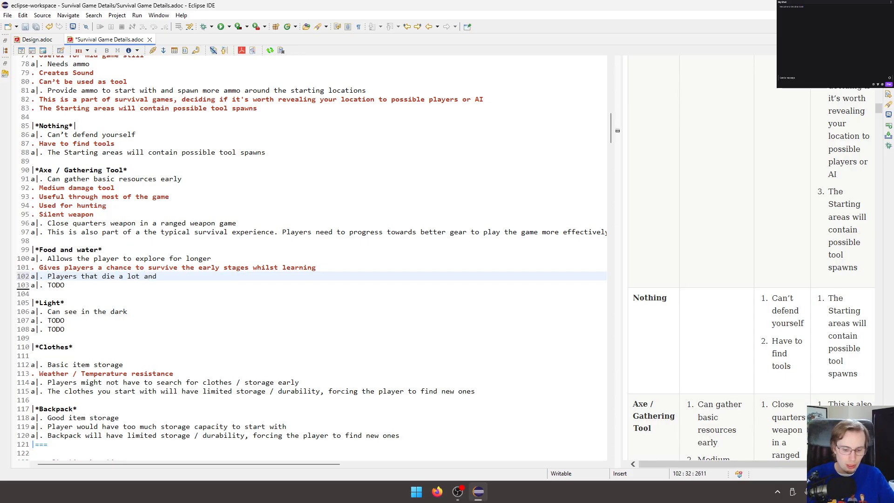
type("fnd thi")
key("BackSpace")
key("BackSpace")
key("BackSpace")
key("BackSpace")
key("BackSpace")
key("BackSpace")
type("ing thier old bodies")
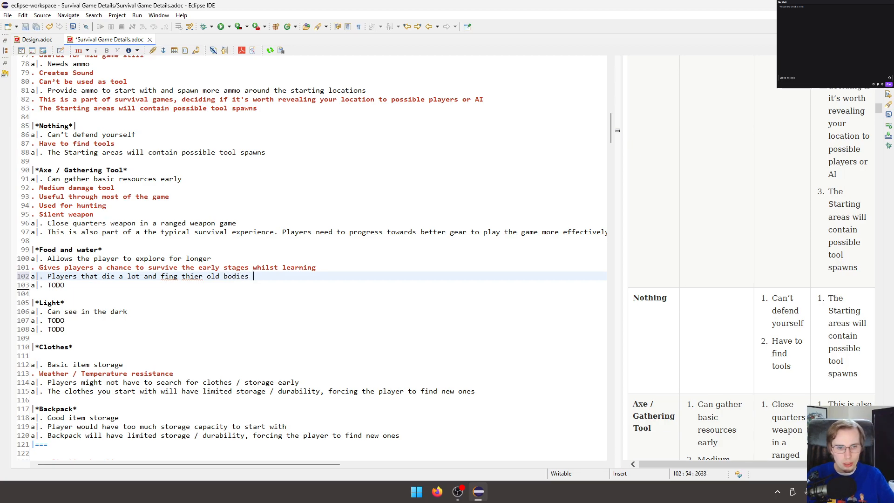
key("Delete")
key("Delete")
type("nd")
Extend the Food and water con with "could start hoarding their old resources, possibly exloiting it" and save the document.
key("End")
type("could start hoarding th")
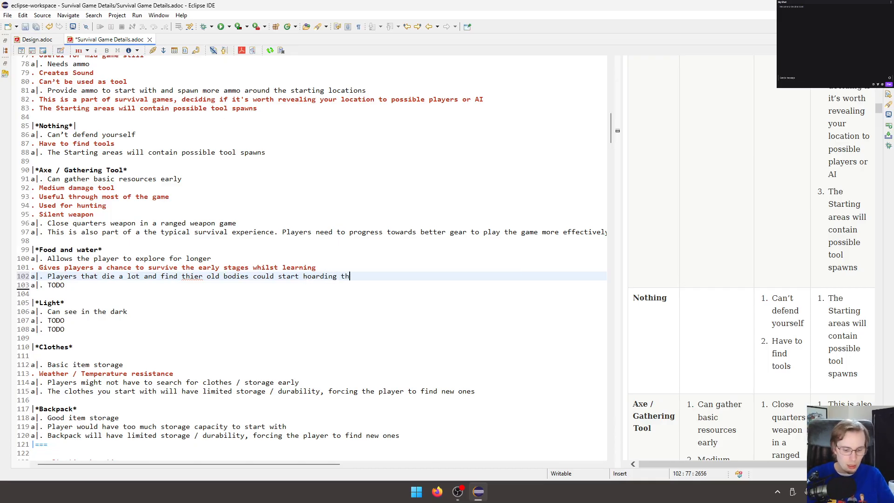
type("eir old ")
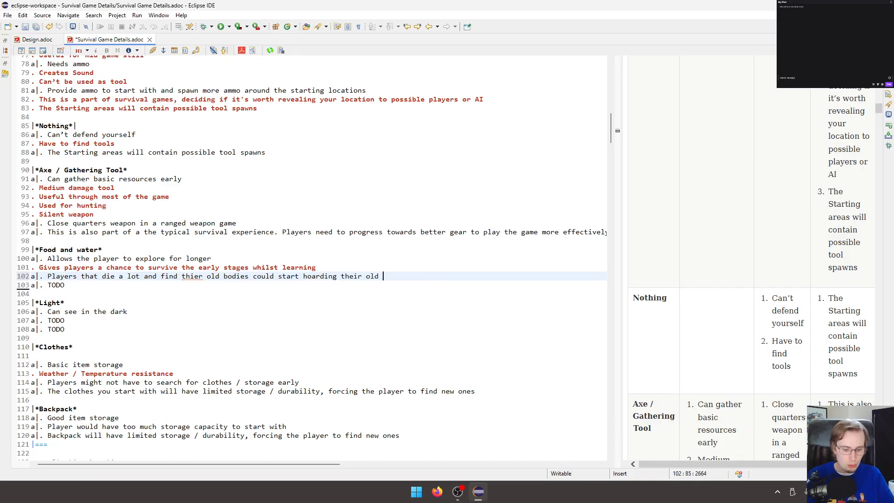
type("resources ")
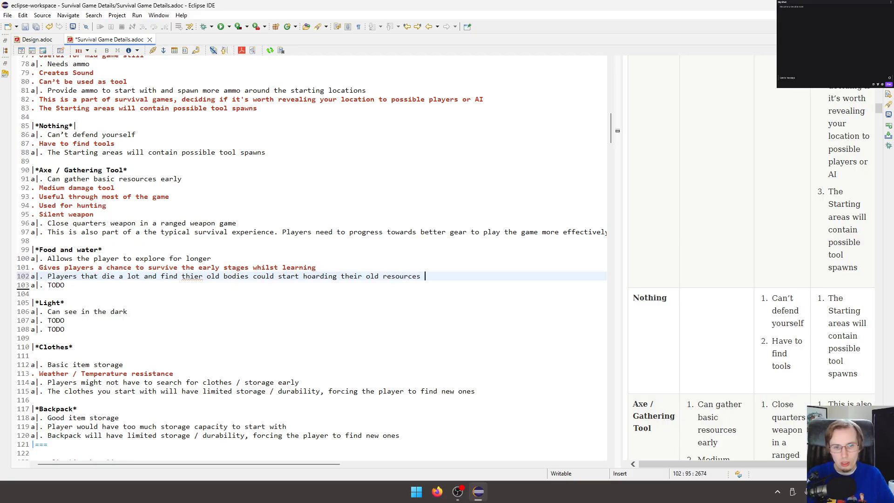
type(", possi")
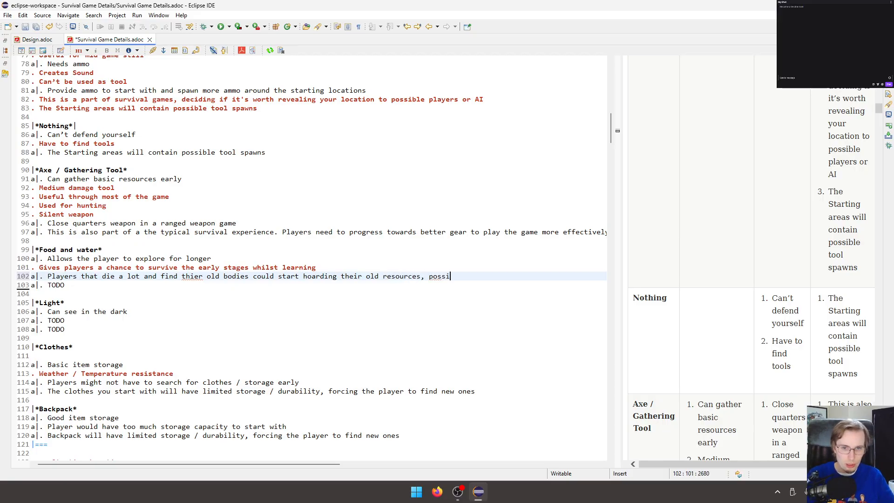
type("bly ex")
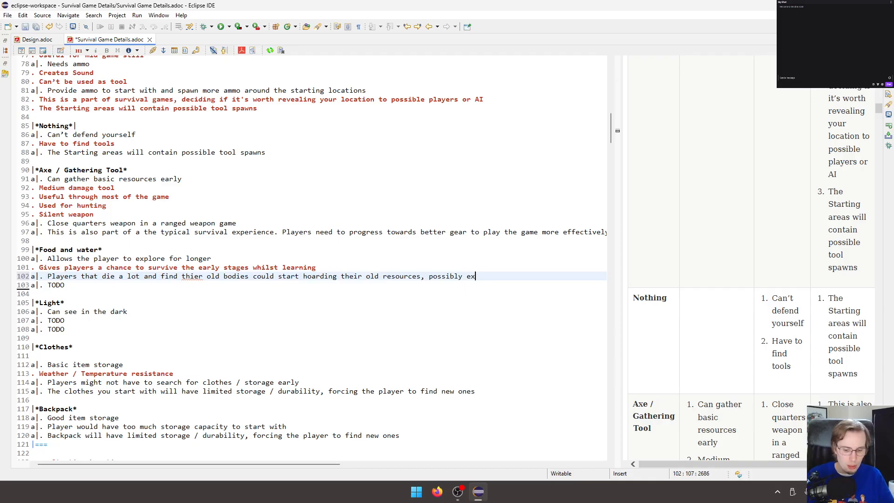
type("loiting it")
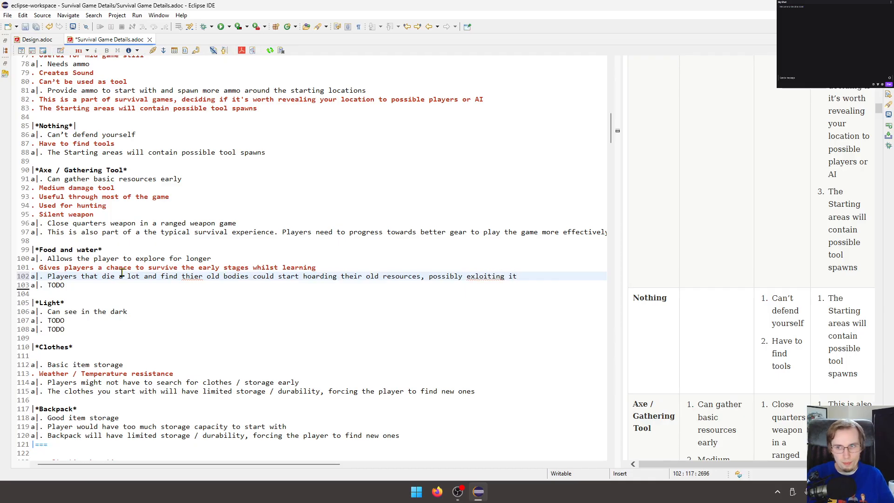
key("ctrl+s")
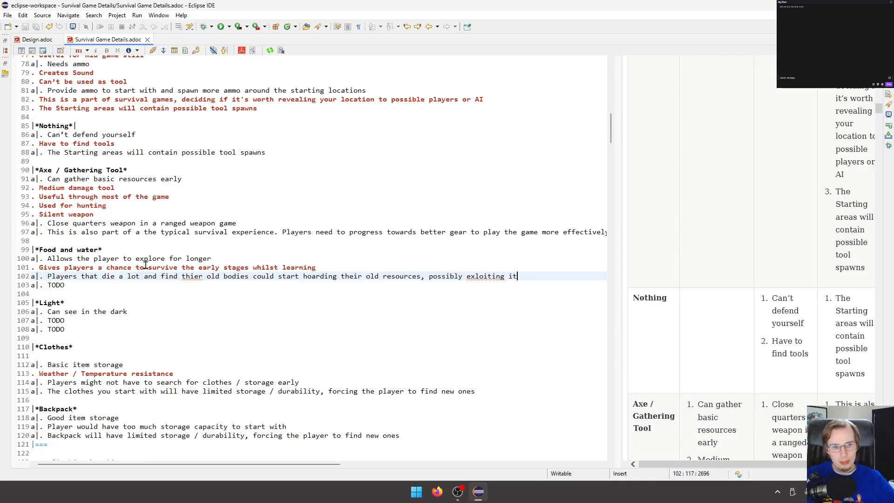
Correct the misspelled "thier" to "their" in the Food and water con and save the document.
left_click(185, 276)
key("Right")
key("Right")
key("BackSpace")
type("e")
key("Right")
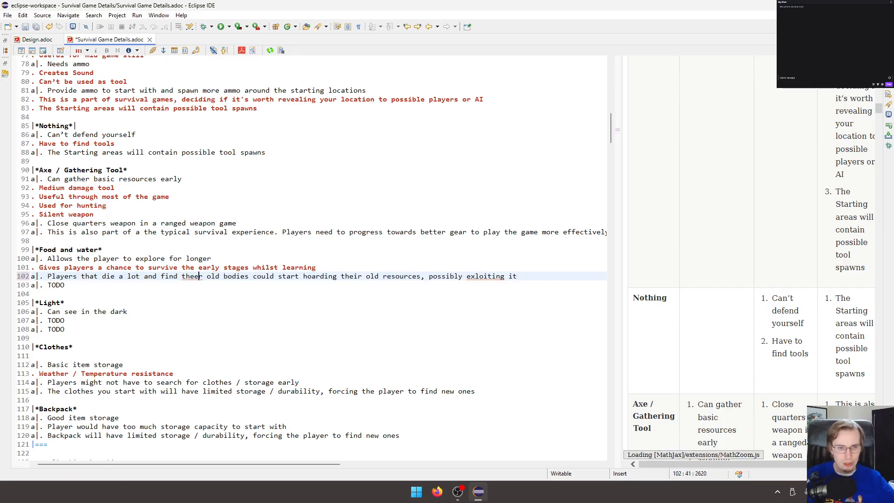
key("ctrl+s")
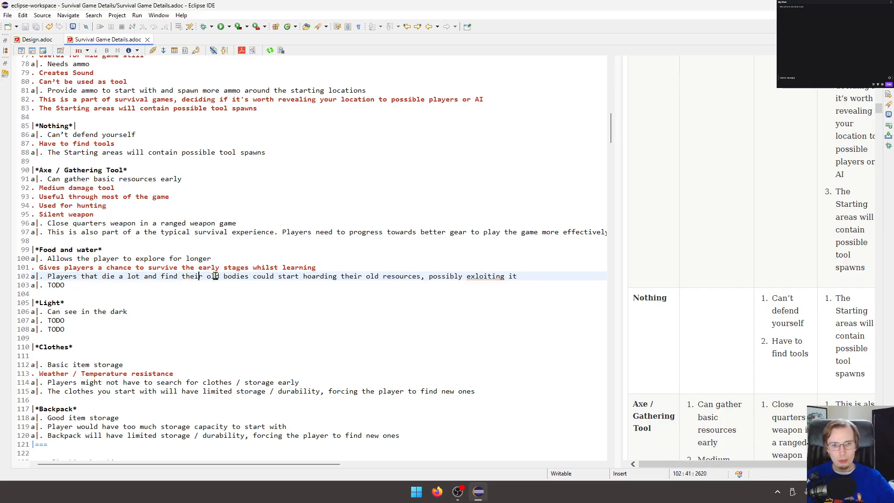
Correct the misspelled "exloiting" to "exploiting" at the end of the Food and water con and save the document.
left_click(478, 277)
key("BackSpace")
key("Delete")
type("lo")
key("ctrl+s")
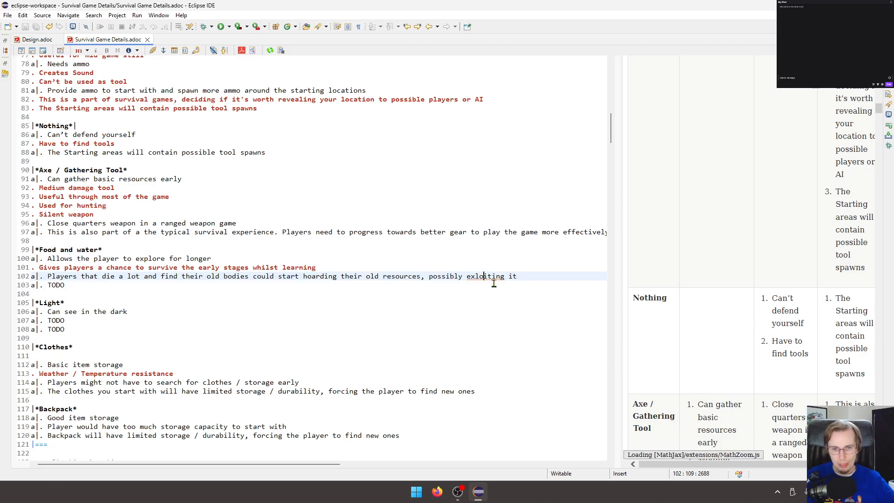
key("Left")
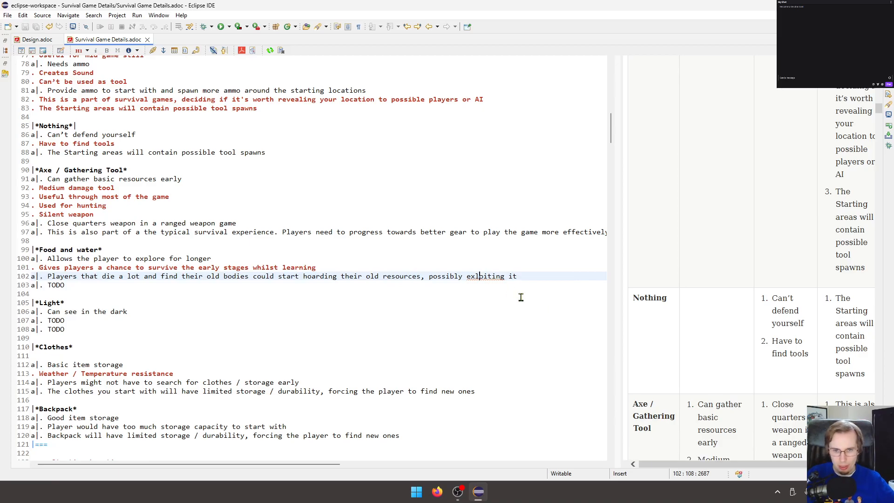
type("p")
key("ctrl+s")
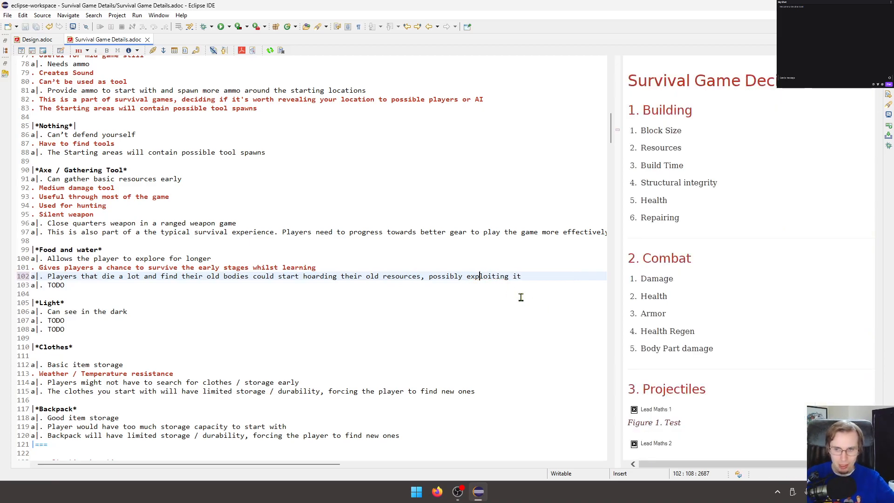
left_click(502, 292)
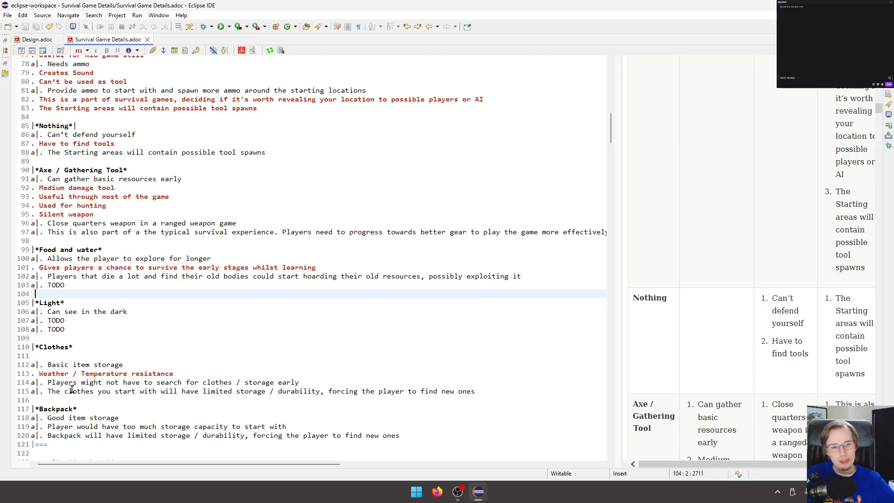
left_click(100, 285)
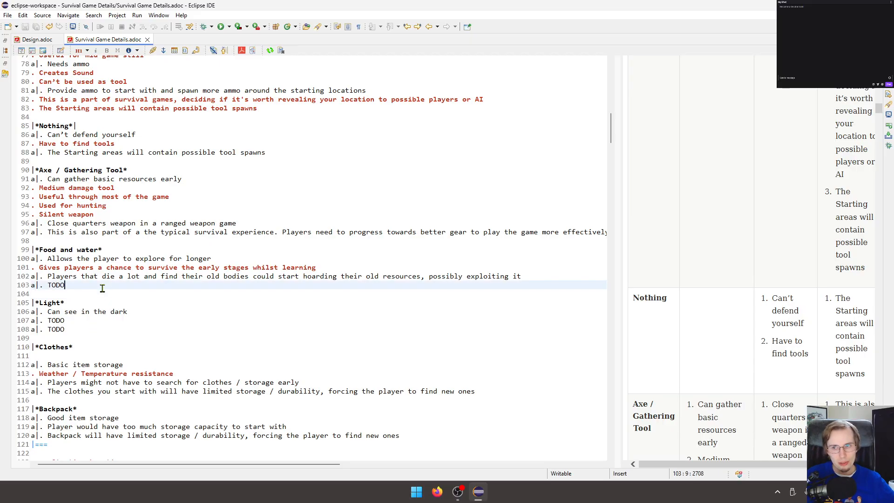
left_click(277, 295)
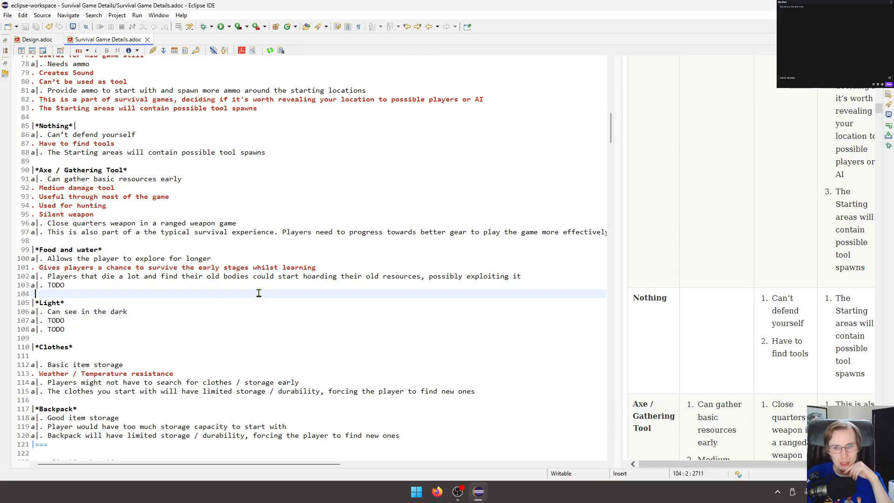
left_click(540, 275)
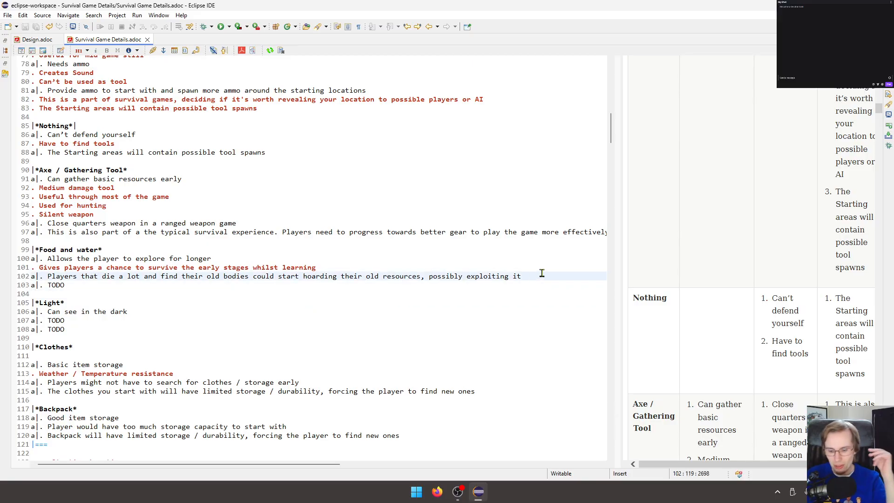
key("Return")
type(".")
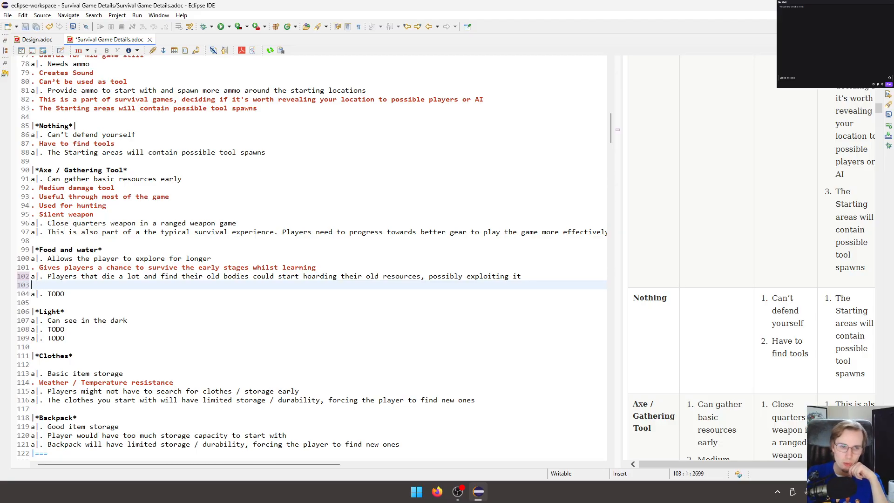
key("BackSpace")
key("BackSpace")
key("BackSpace")
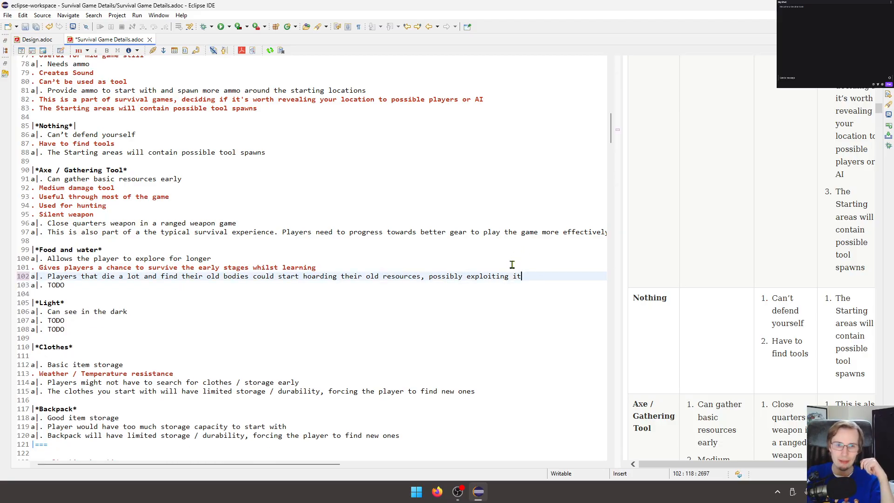
Replace the Food and water row's mitigation TODO with "Make it so starting items despawn rapidly or can't be picked up at all.".
double_click(55, 285)
key("BackSpace")
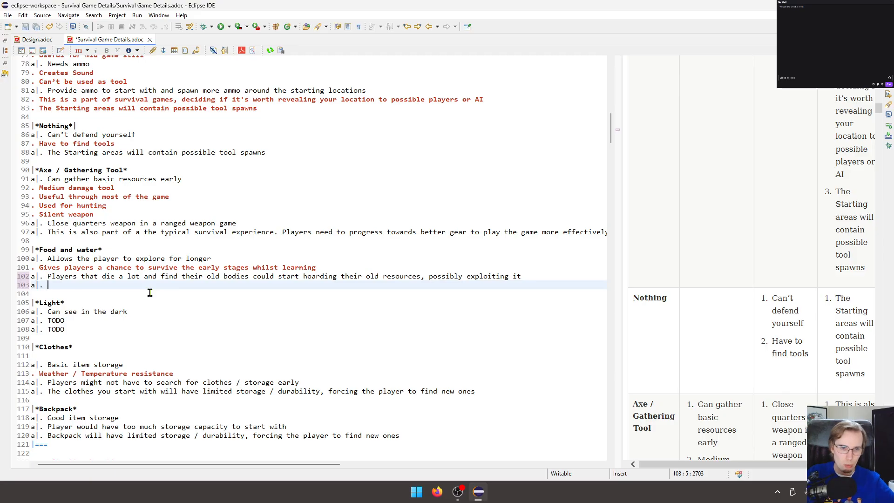
type("Make")
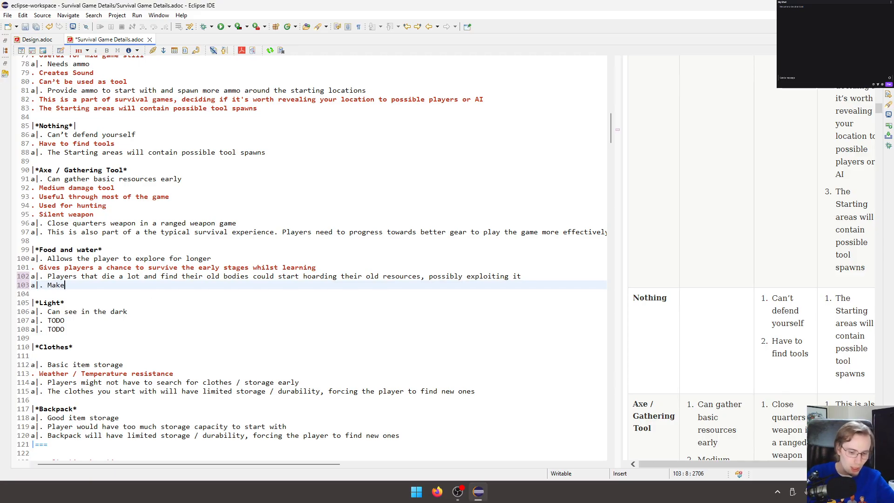
type(" it so starting items ")
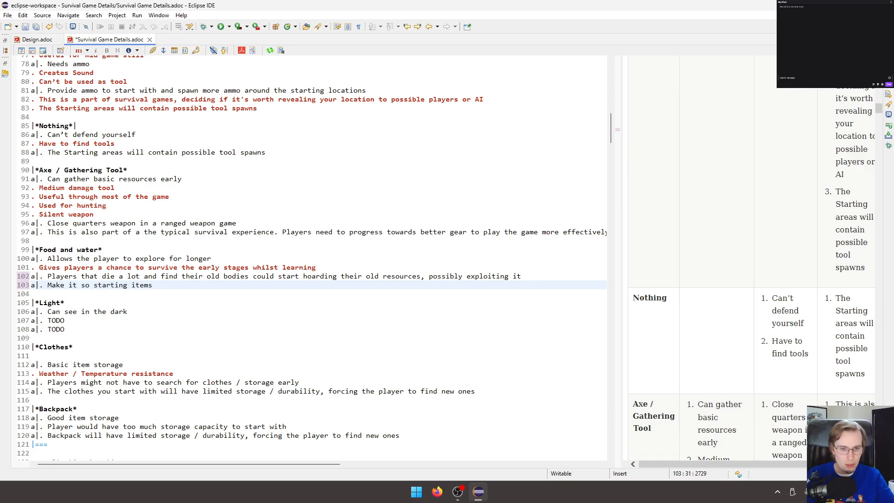
type("despaw")
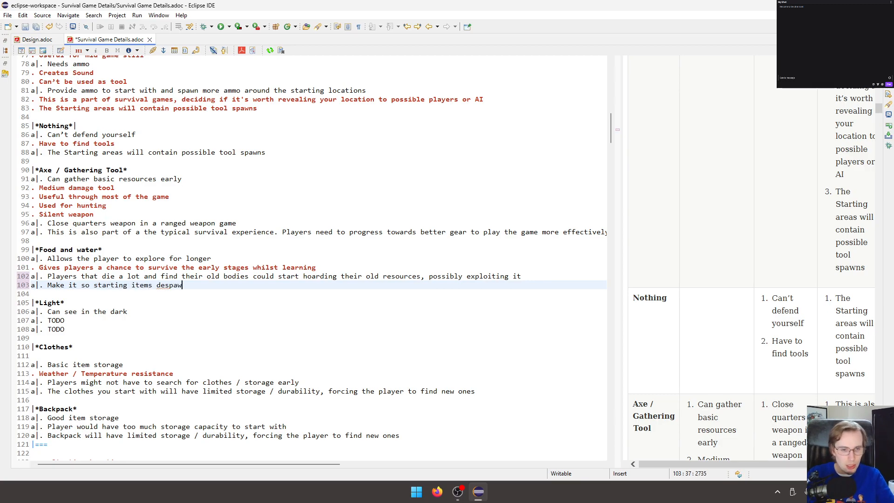
type("n r")
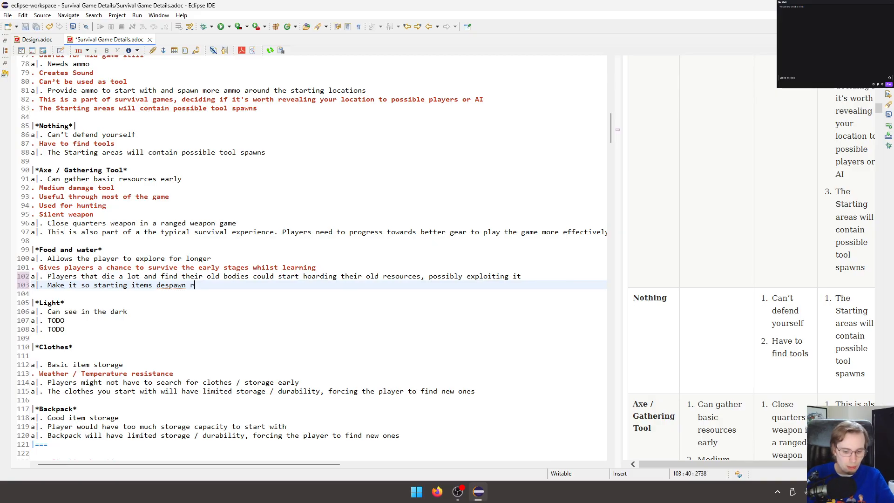
type("apidly or can't be picked up at all.")
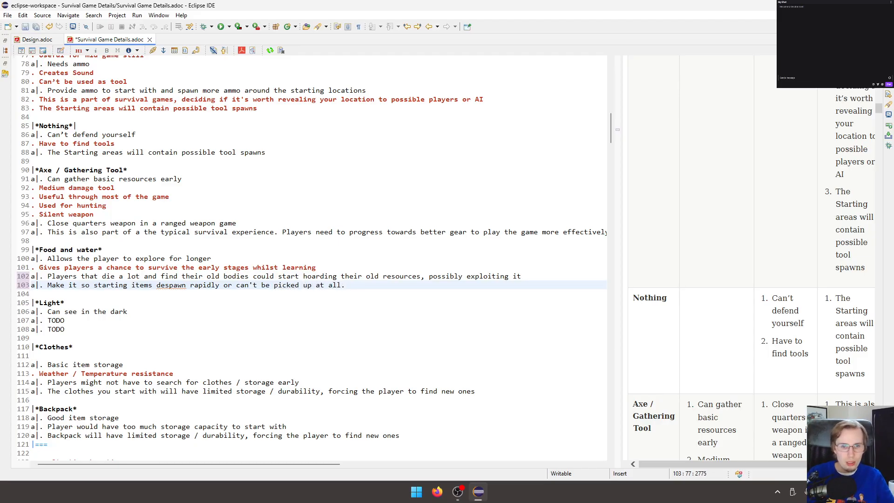
type(" Maybe ev")
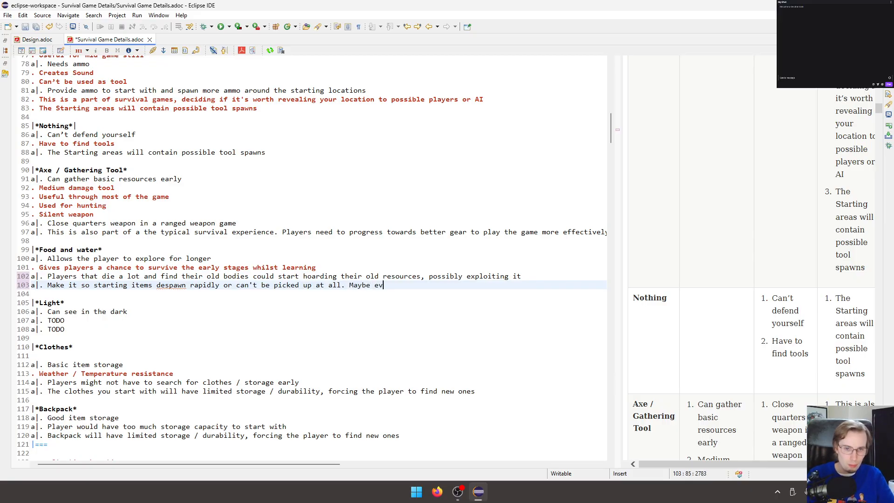
type("en dest")
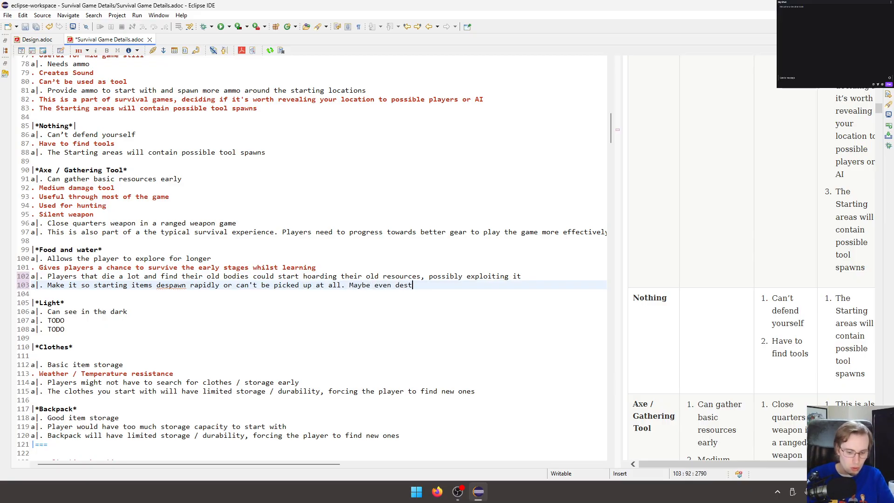
type("roy the")
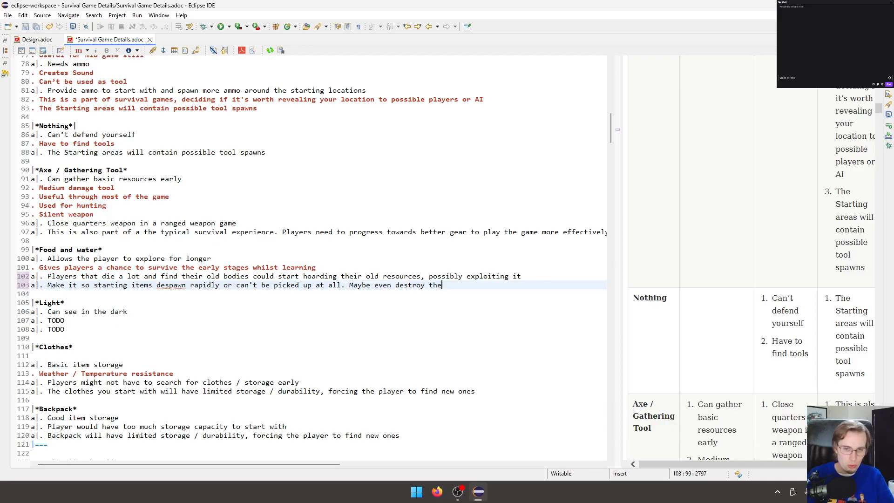
type("m on death")
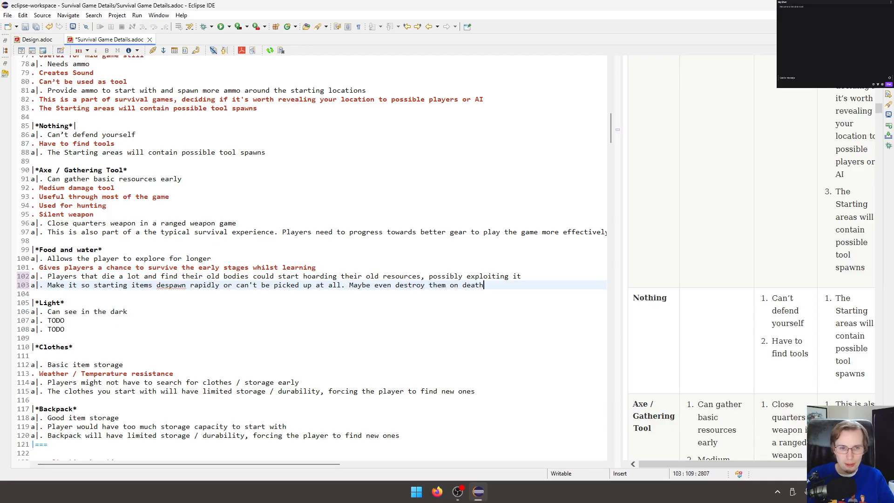
Extend the Food and water mitigation with "Maybe even destroy them on death" and save the document.
key("ctrl+s")
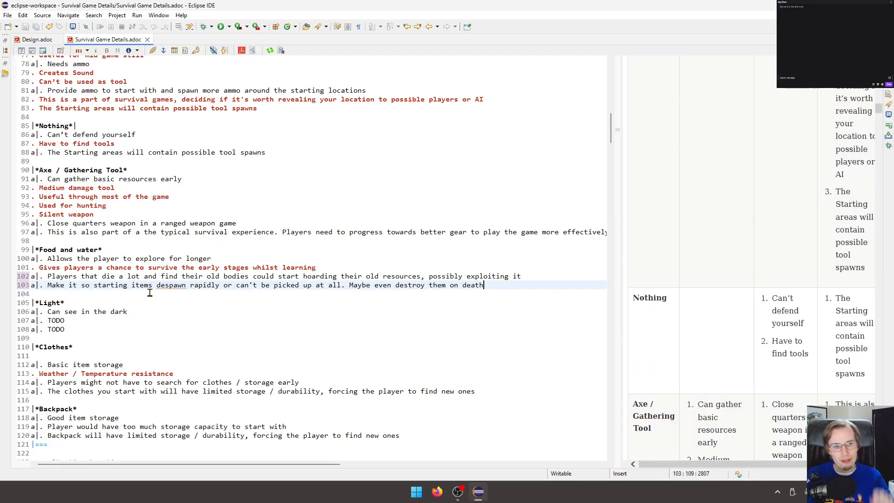
left_click(223, 299)
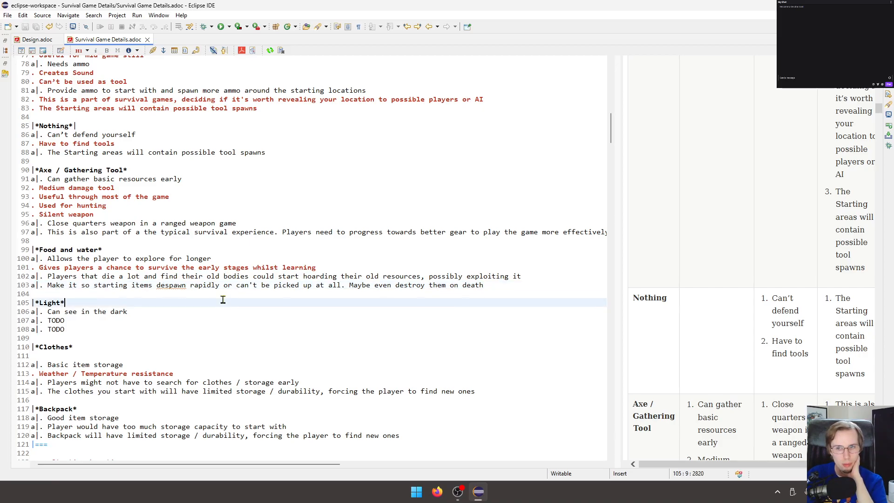
Start a second pro in the Light row reading "Players spawning on", correcting the spelling of "spawning".
left_click(225, 296)
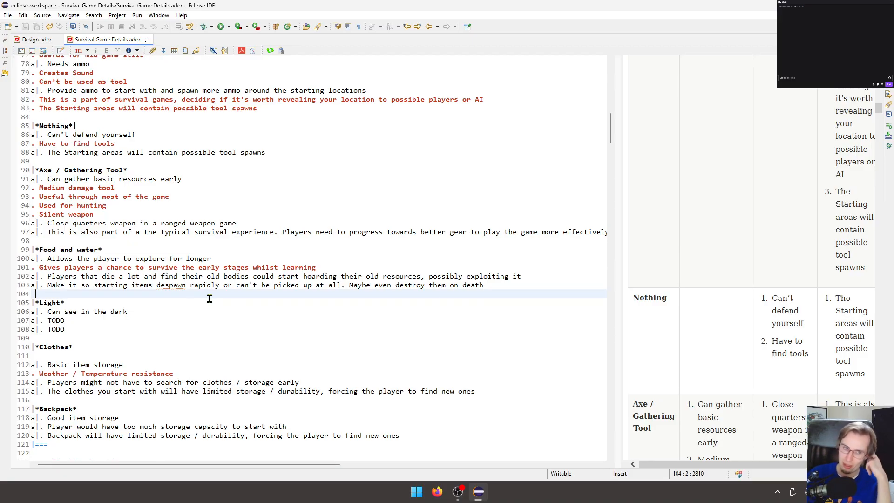
scroll(209, 298, "down", 4)
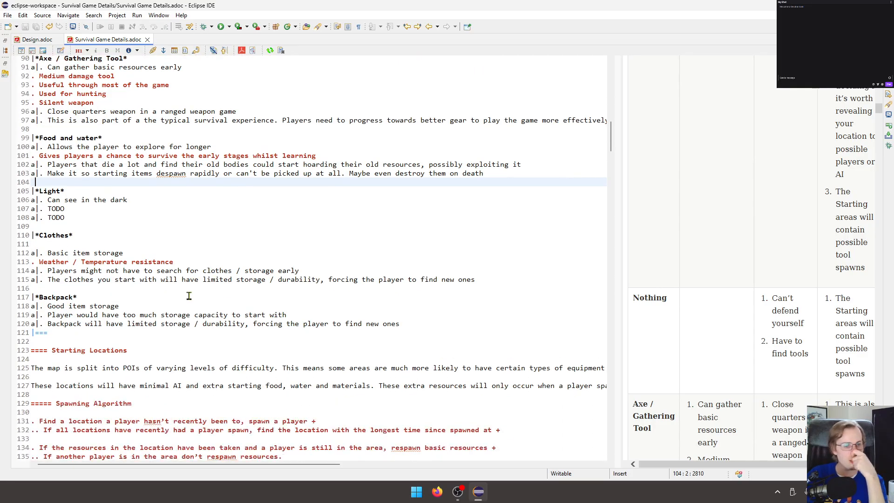
left_click(41, 203)
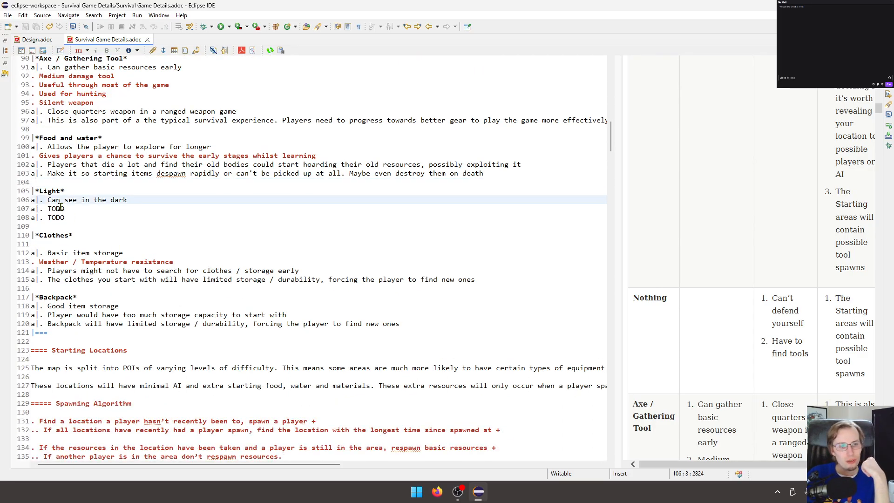
double_click(56, 209)
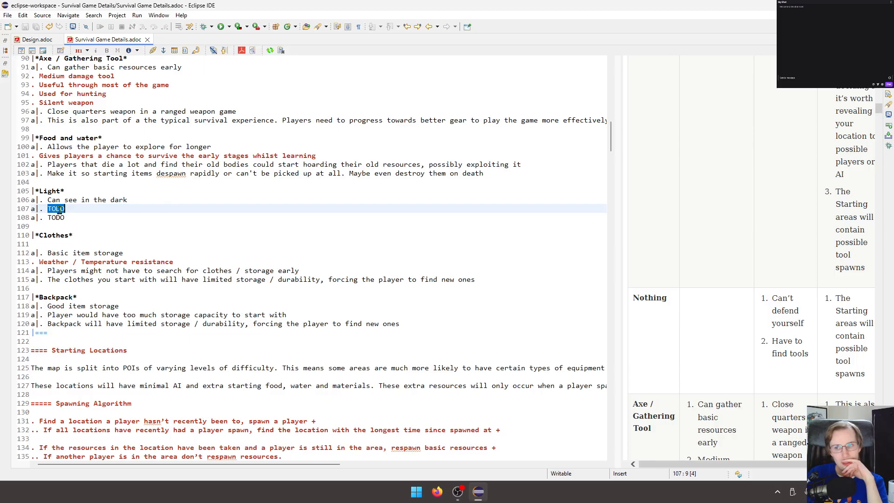
left_click(153, 202)
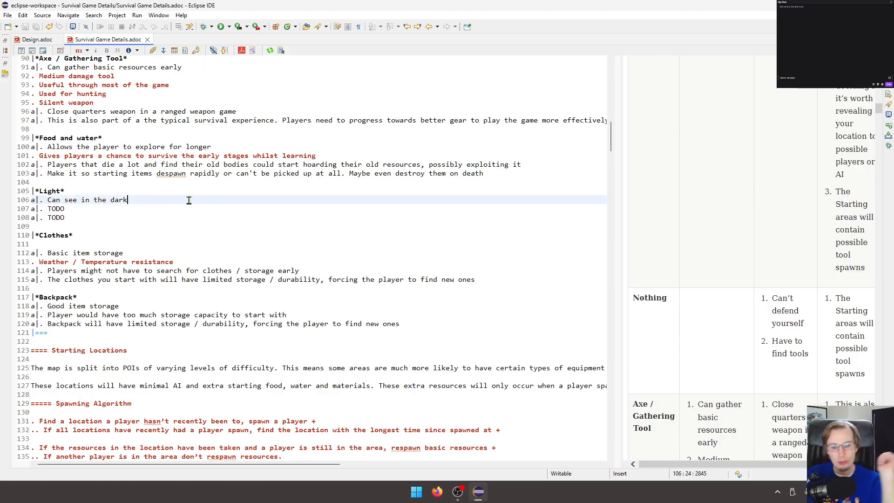
key("Return")
type(". Players sa")
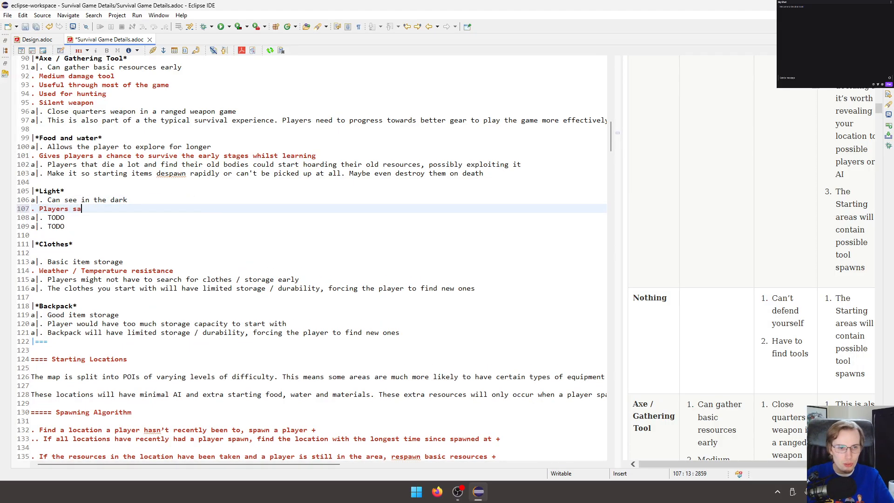
key("BackSpace")
type("pawing i")
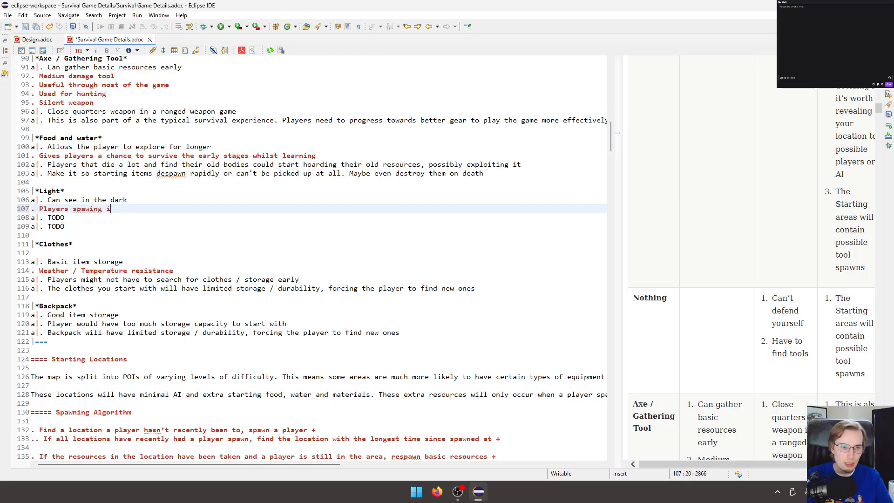
key("BackSpace")
type("on")
left_click(90, 208)
type("n")
key("End")
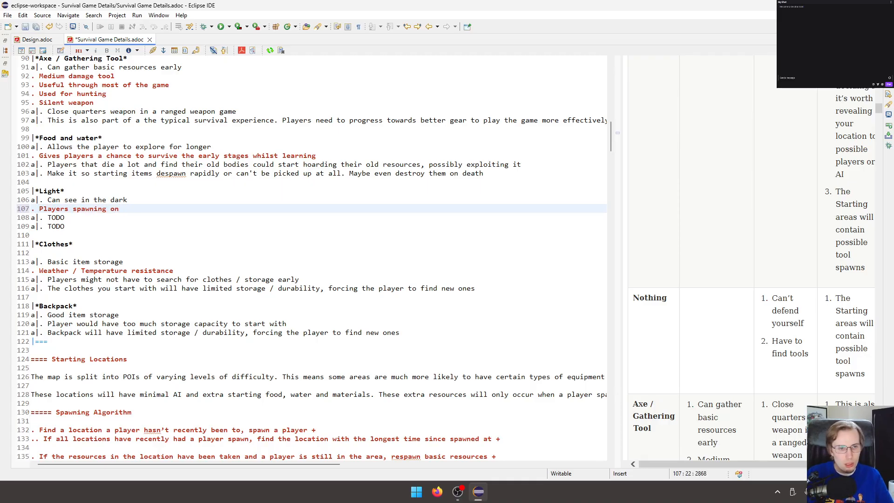
Complete the Light row's second pro with "a server at night will need to be able to see" and save the document.
type("a ser")
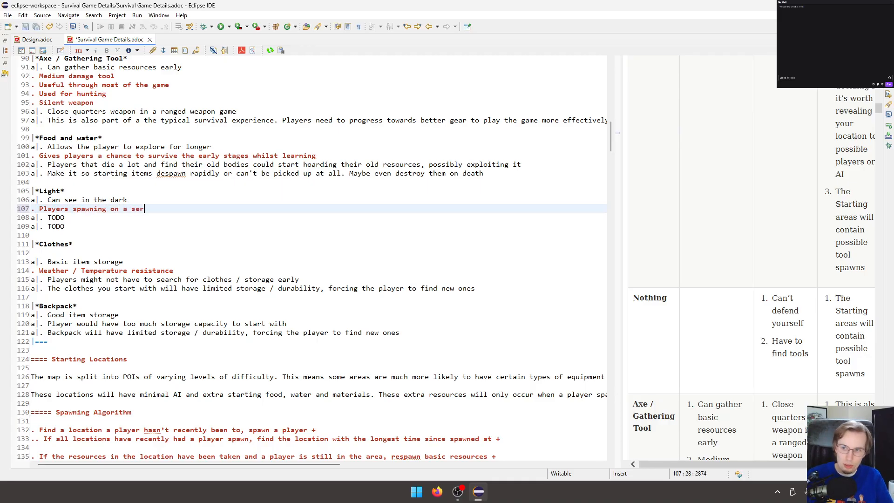
type("ver at night ")
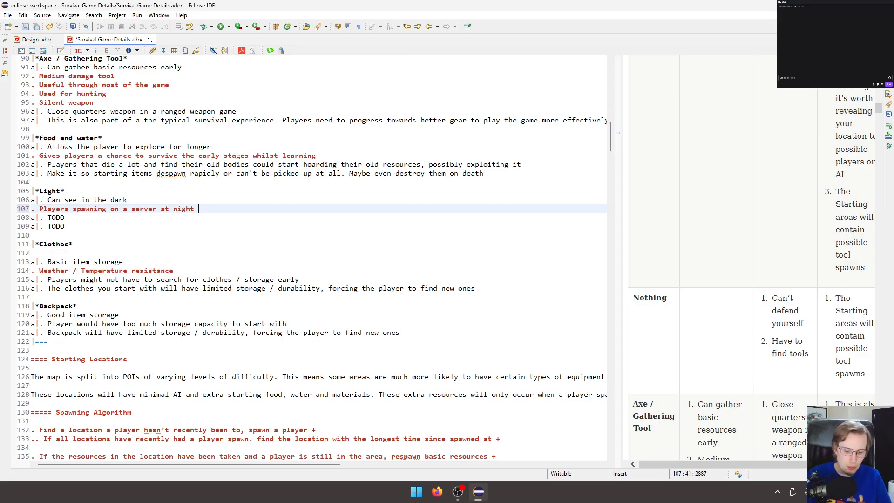
type("will need ot be able to")
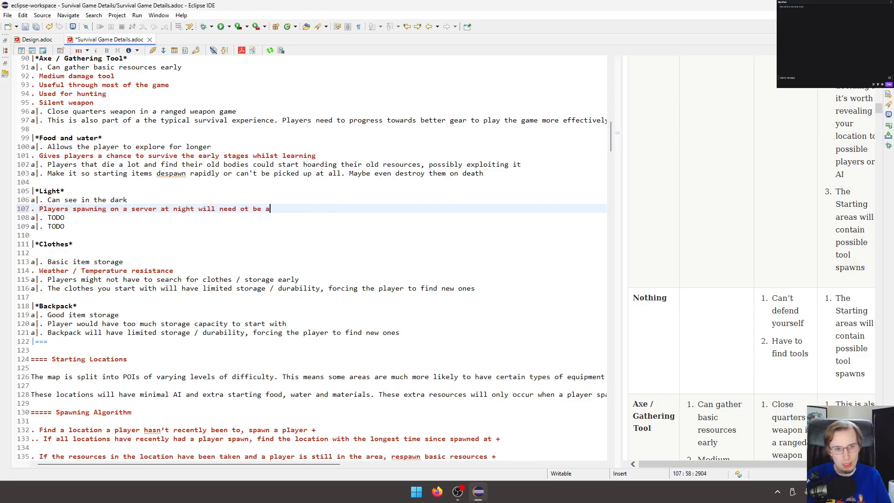
key("ctrl+Left")
key("ctrl+Left")
key("ctrl+Left")
key("ctrl+Left")
key("Delete")
key("Right")
type("o")
key("End")
type("see")
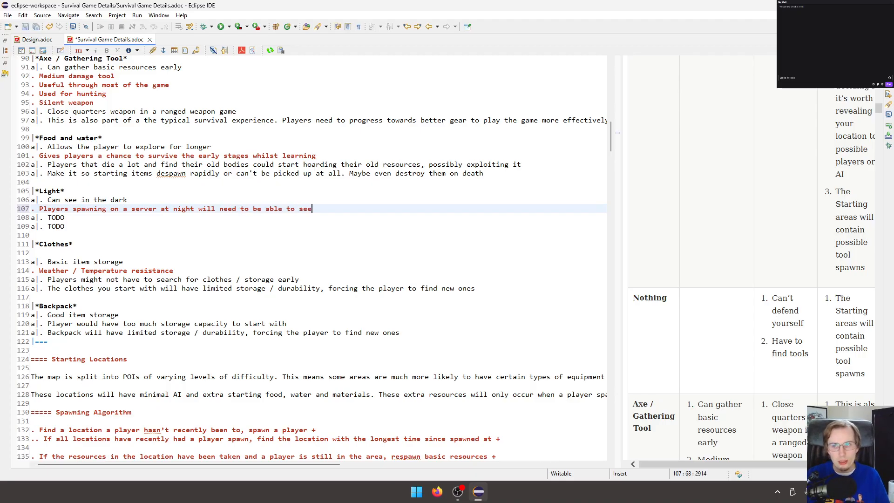
key("ctrl+s")
Replace both the con and con mitigation TODOs in the Light row with "N/A" and save the document.
key("Down")
key("ctrl+BackSpace")
type("N/A")
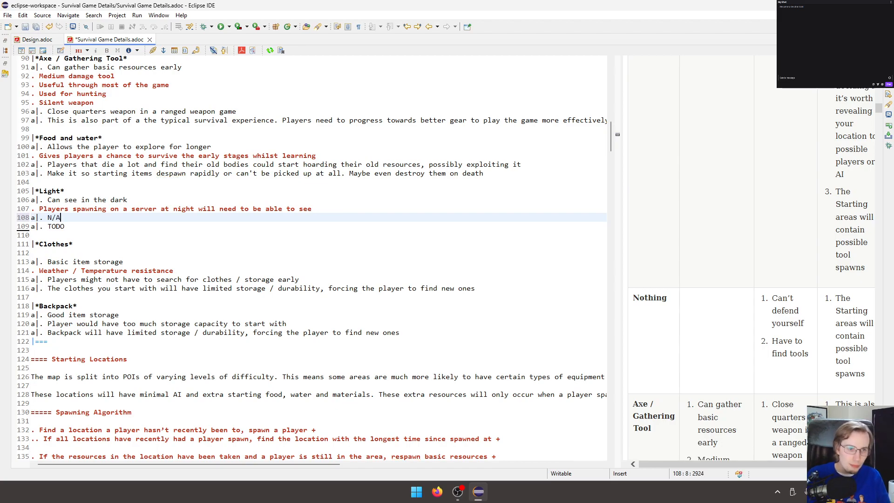
left_click_drag(61, 218, 47, 217)
key("ctrl+c")
double_click(55, 226)
key("ctrl+v")
key("ctrl+s")
left_click(158, 227)
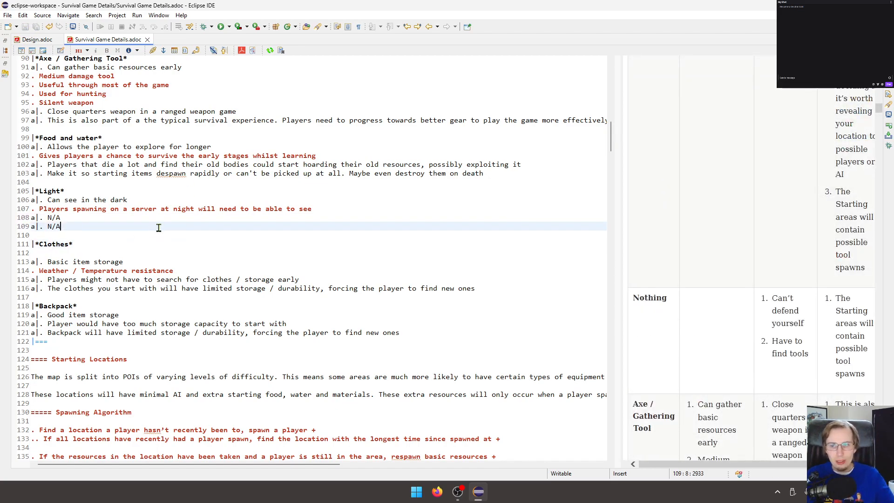
Widen the rendered preview and review the Starting Items table from the Knife row through the Clothes row.
left_click(157, 234)
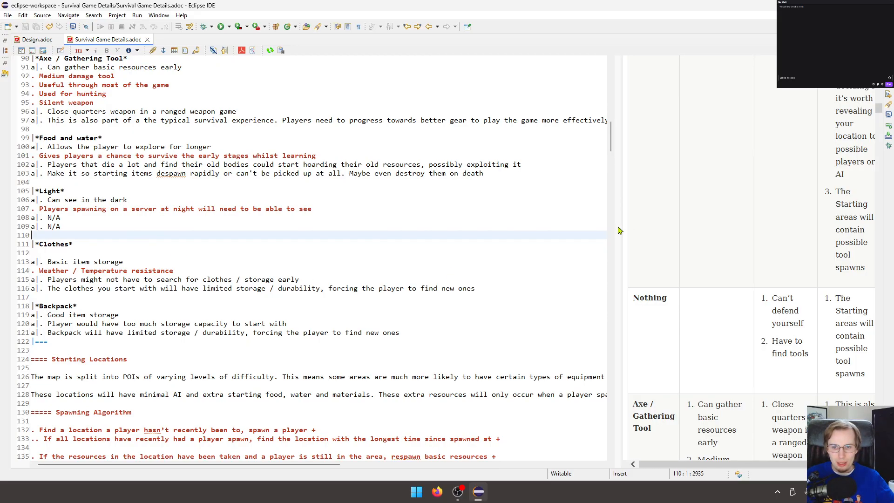
key("Page_Down")
key("Page_Down")
key("Page_Down")
left_click_drag(620, 229, 79, 248)
scroll(467, 277, "up", 7)
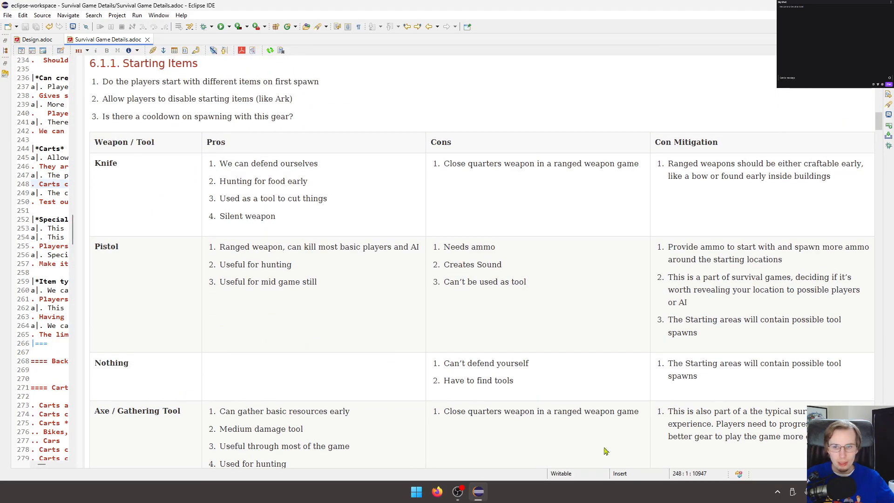
scroll(544, 215, "up", 1)
scroll(544, 216, "down", 6)
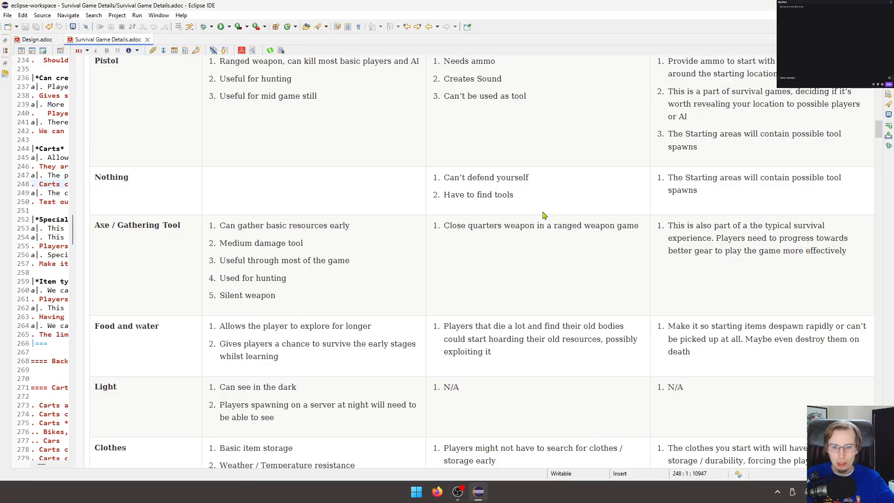
scroll(544, 215, "down", 4)
scroll(545, 214, "up", 4)
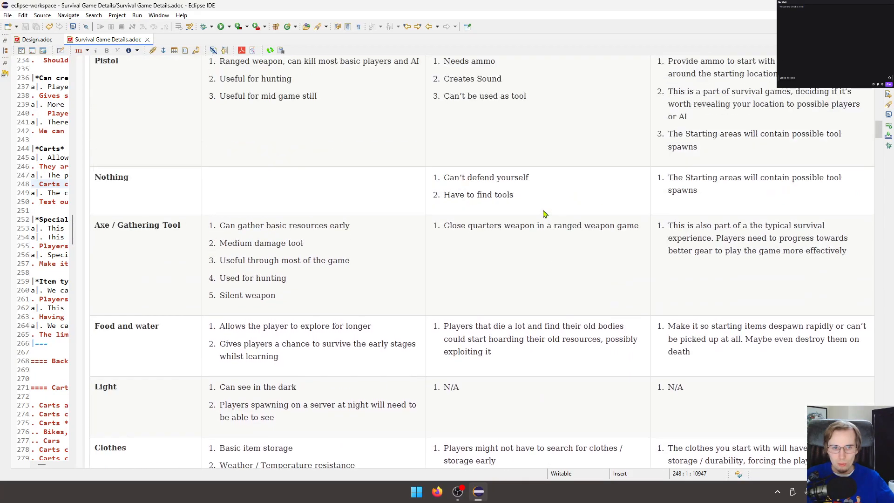
scroll(544, 214, "up", 3)
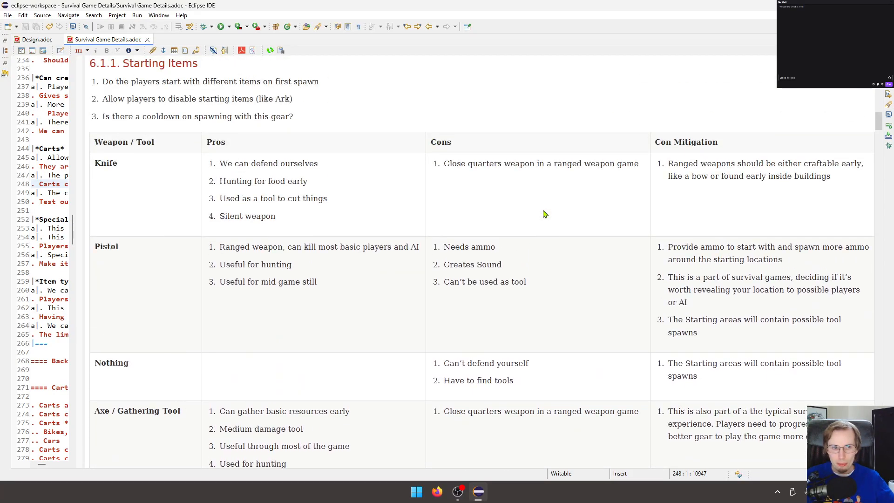
scroll(283, 252, "up", 5)
left_click(176, 309)
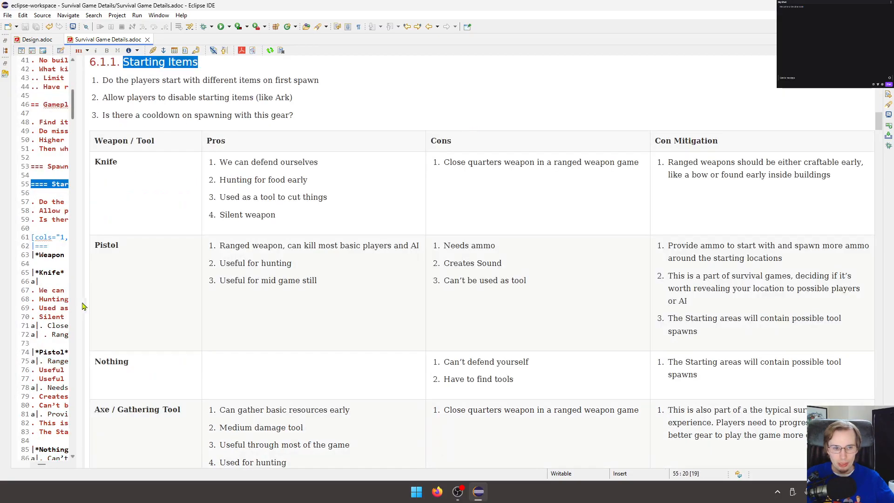
Check the rendered Starting Locations decision table for con mitigations that are still unfilled.
scroll(281, 261, "down", 10)
scroll(283, 237, "down", 10)
scroll(281, 232, "down", 6)
scroll(280, 231, "up", 4)
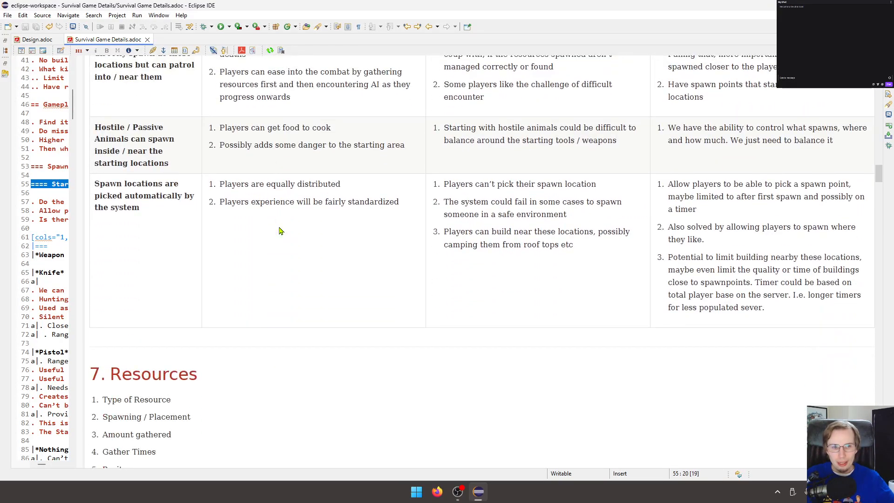
scroll(280, 230, "up", 5)
scroll(279, 226, "up", 4)
scroll(279, 227, "down", 2)
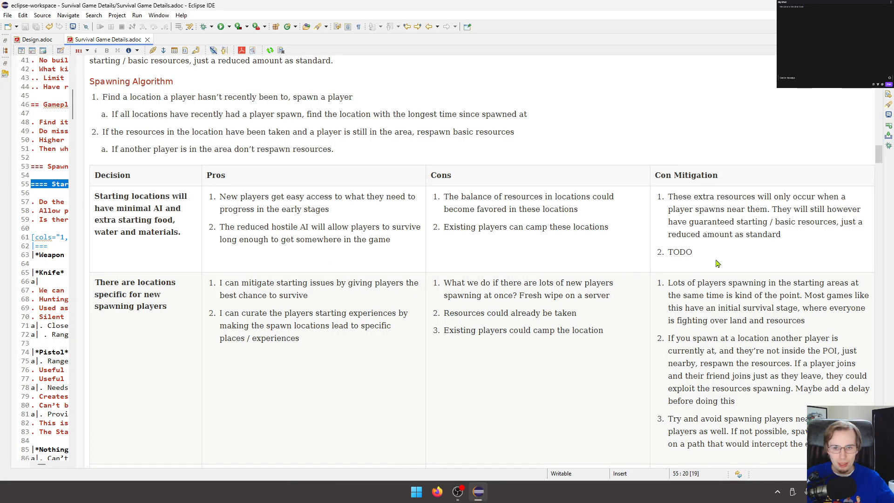
Widen the source editor again and place the cursor at the TODO mitigation of the "Starting locations will have minimal AI" row.
left_click_drag(83, 211, 358, 211)
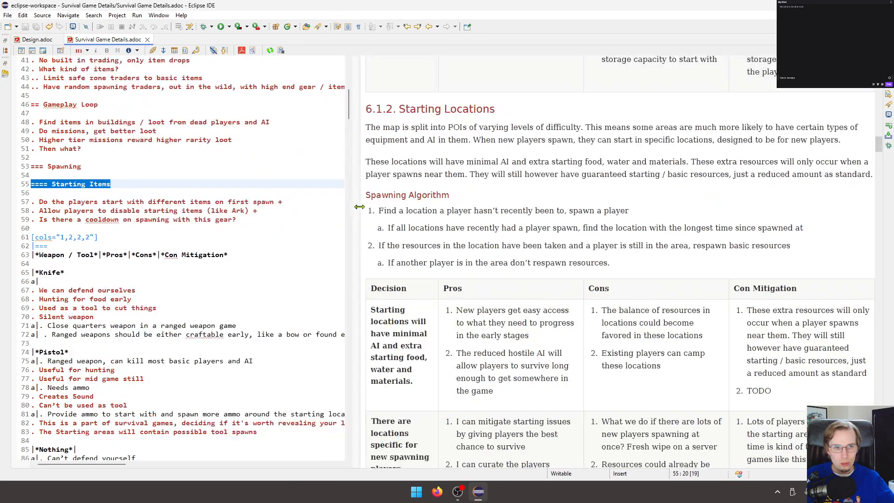
left_click(154, 272)
scroll(735, 342, "down", 3)
triple_click(802, 251)
left_click(804, 254)
left_click(252, 263)
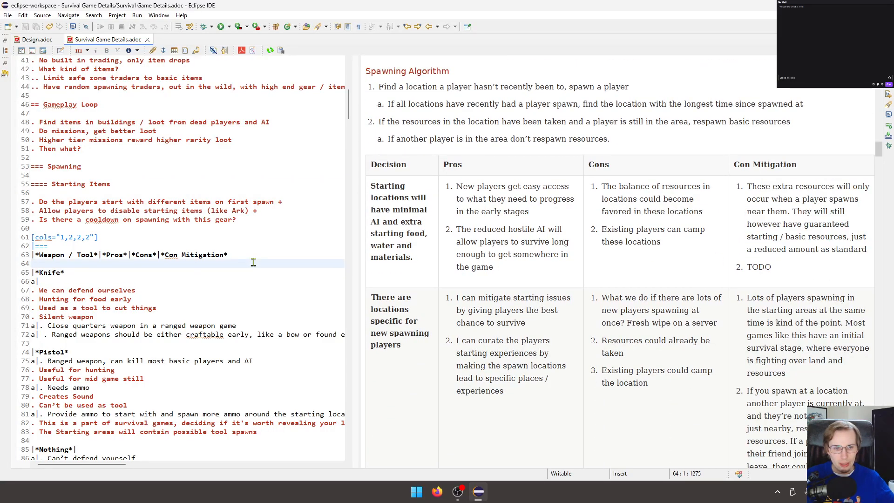
scroll(253, 262, "down", 1)
scroll(252, 262, "down", 5)
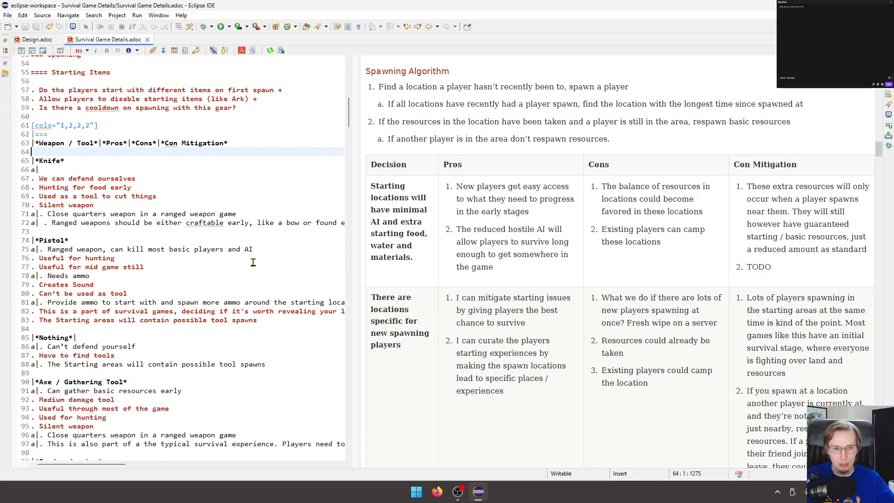
scroll(253, 262, "down", 13)
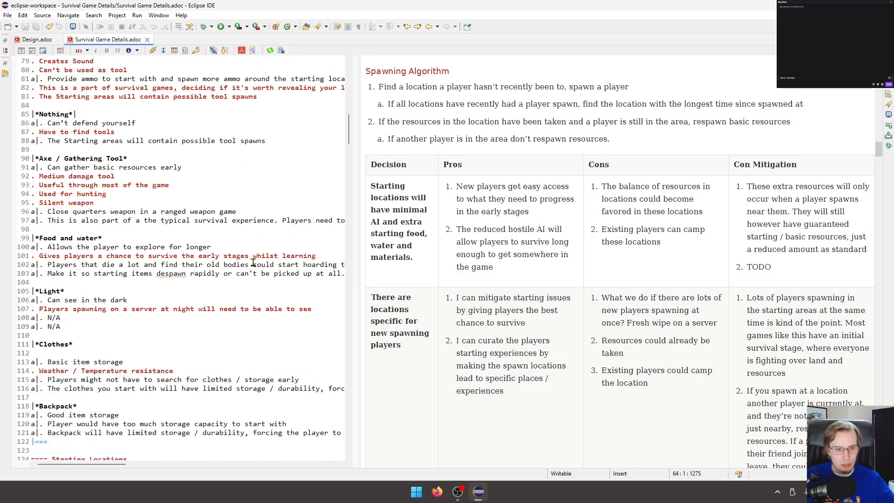
scroll(253, 263, "down", 7)
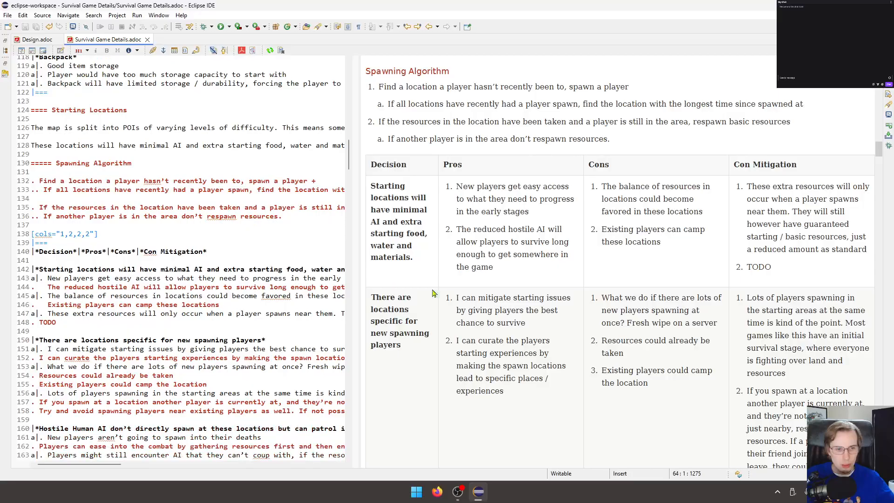
left_click(163, 321)
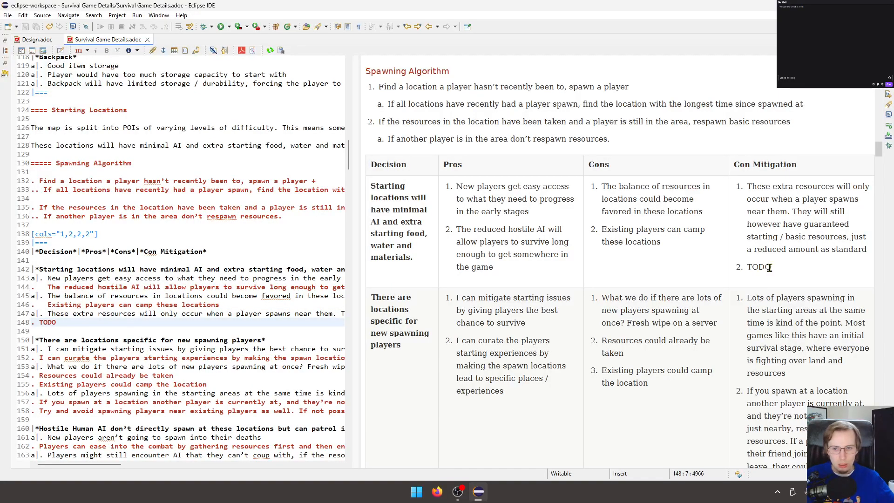
Review the Starting Locations description and the Spawning Algorithm rules in the rendered preview.
double_click(762, 237)
left_click(694, 99)
left_click(273, 57)
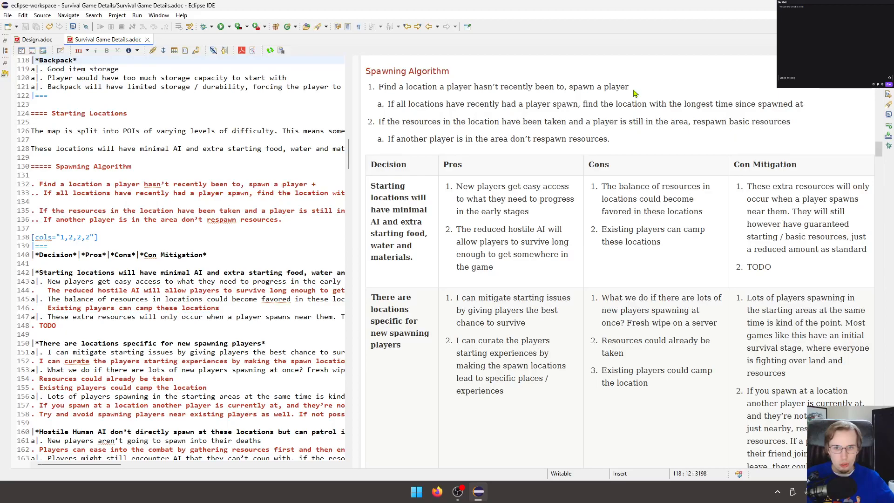
scroll(619, 102, "up", 3)
left_click(431, 109)
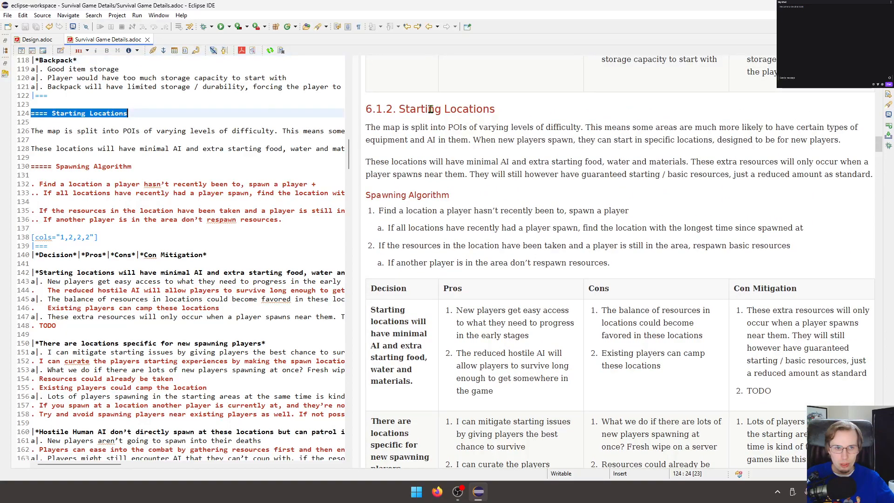
left_click(387, 191)
scroll(485, 194, "down", 3)
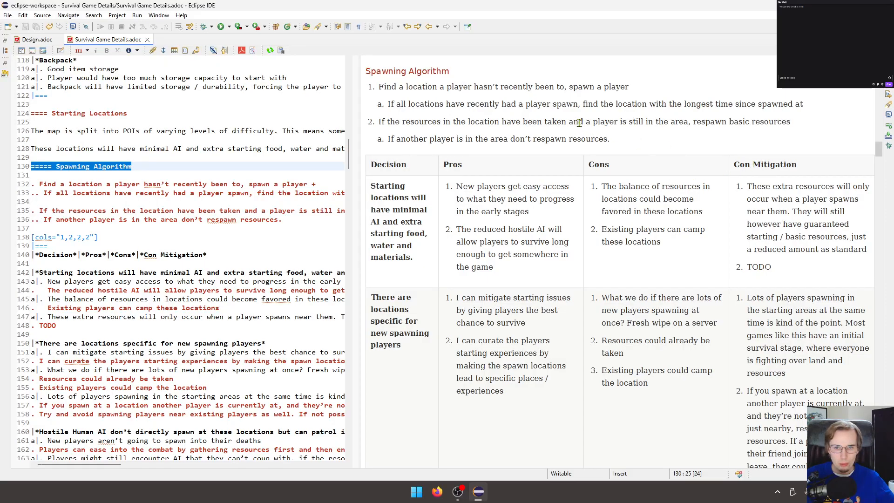
Replace "camp" with "farm" in the "Existing players can camp these locations" con of the minimal AI starting locations row.
left_click(171, 247)
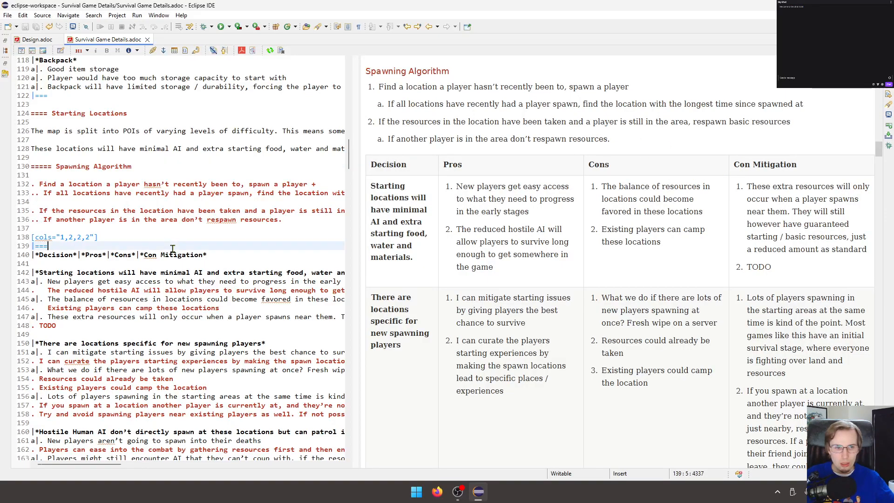
scroll(171, 247, "down", 3)
double_click(171, 244)
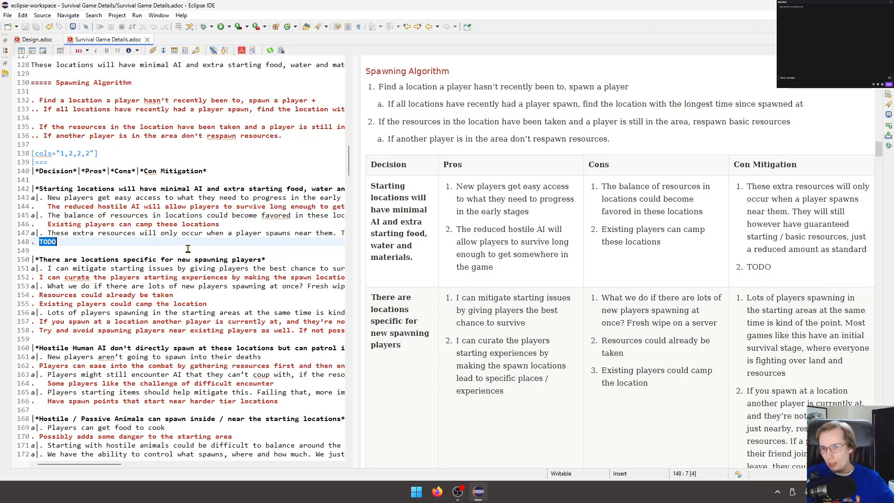
scroll(516, 245, "down", 1)
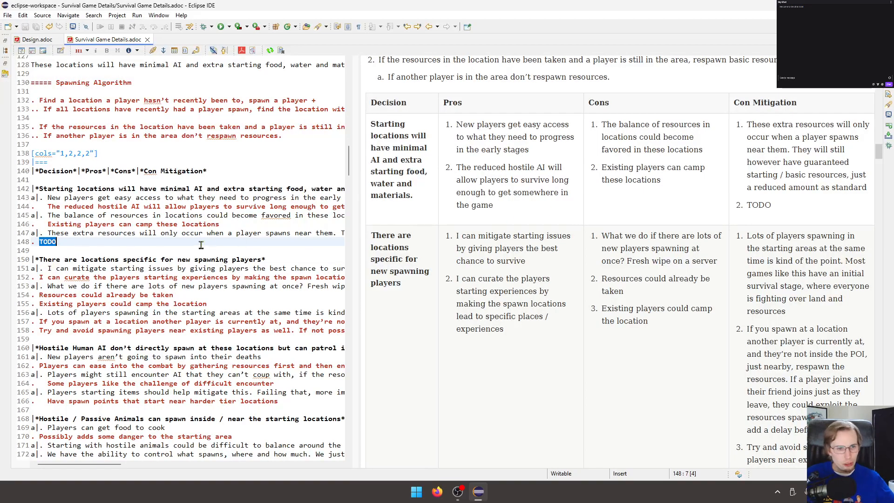
double_click(144, 224)
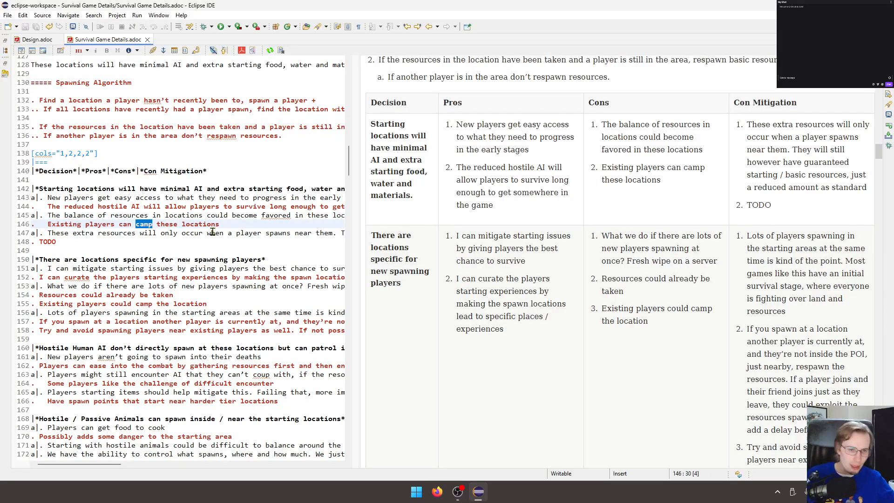
type("farm")
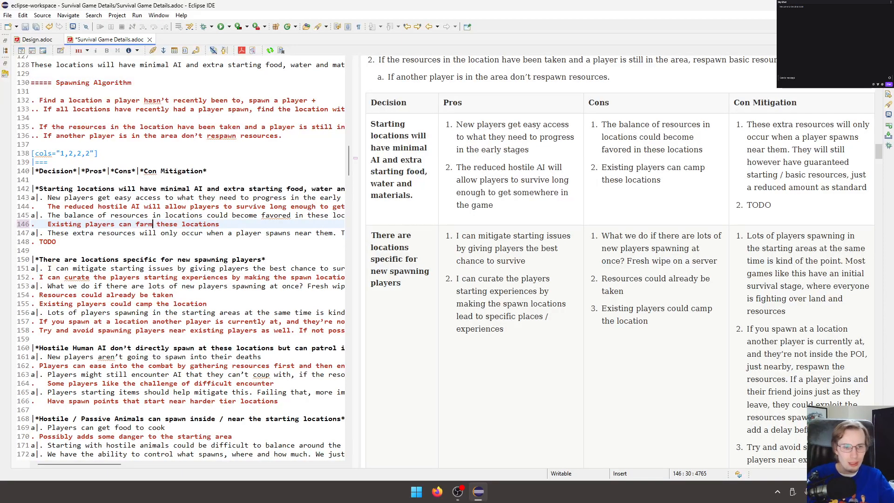
Try a different spelling of "curate" in the new spawning players row's second pro, restore the original spelling and save the document.
left_click_drag(186, 339, 2, 252)
left_click(60, 235)
left_click(74, 286)
left_click(75, 278)
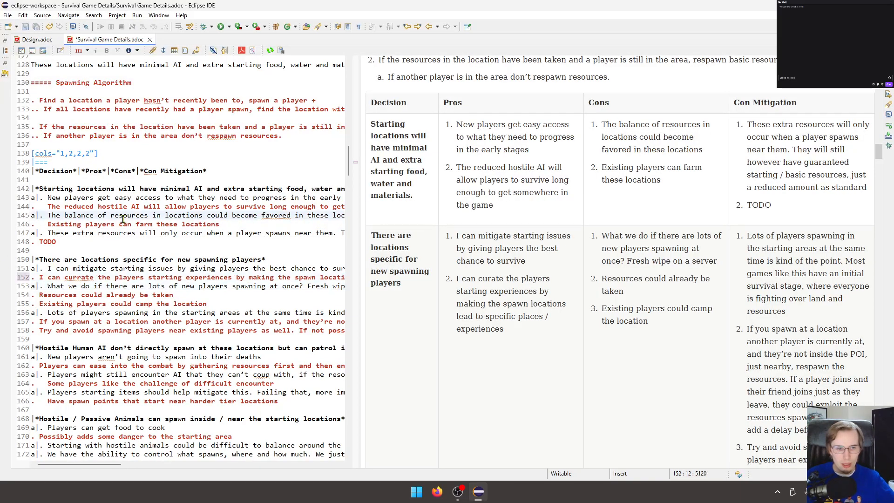
type("r")
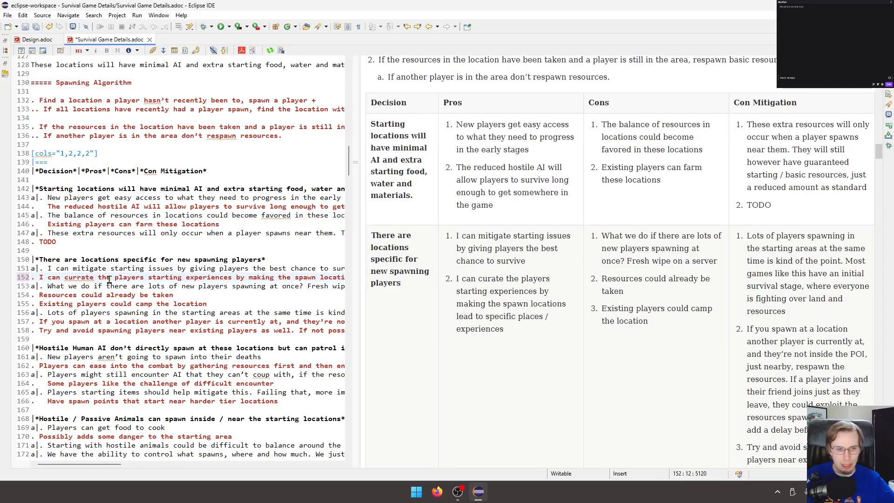
type("e")
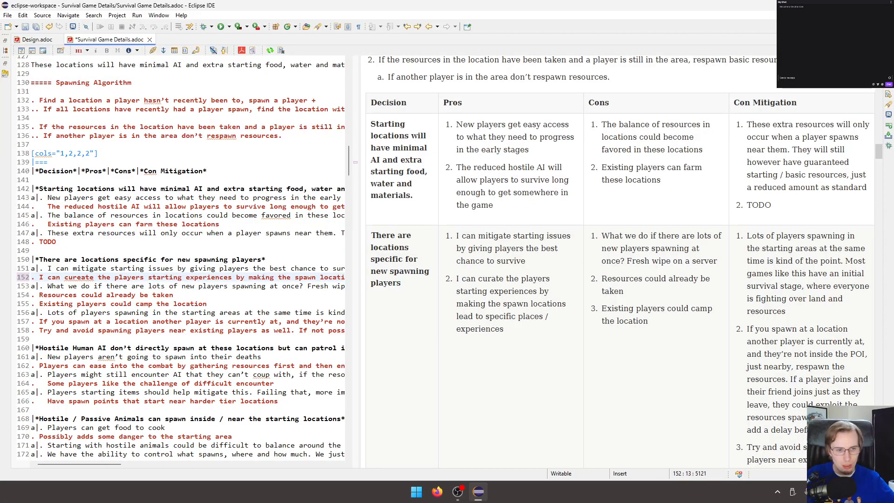
key("BackSpace")
key("ctrl+s")
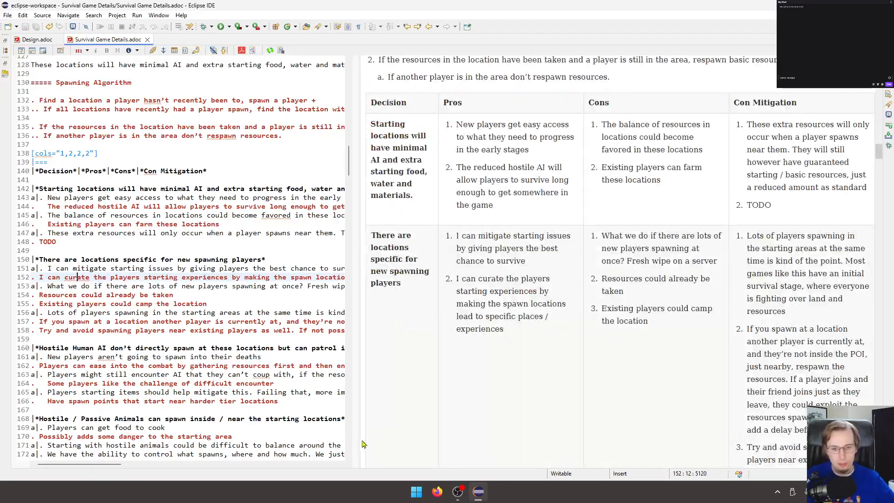
Check the spelling of "curate" in the second pro of the new spawning players row.
left_click(436, 491)
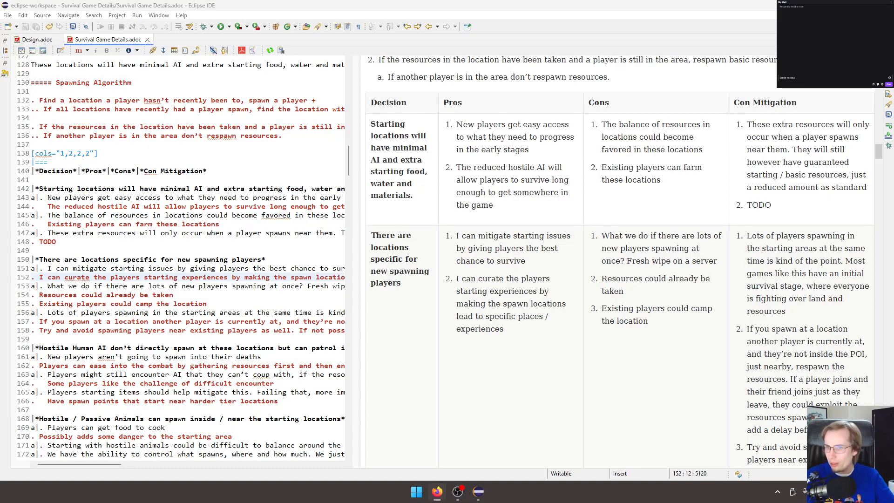
left_click(270, 293)
left_click(96, 250)
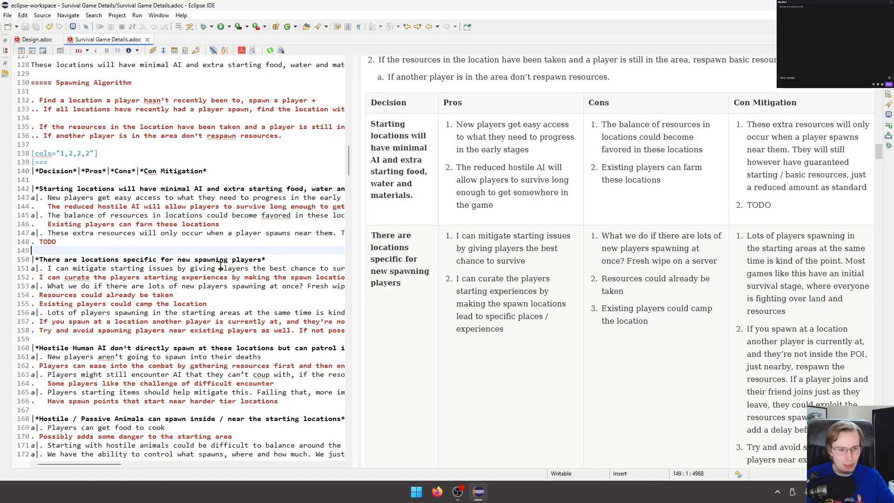
double_click(74, 278)
right_click(73, 279)
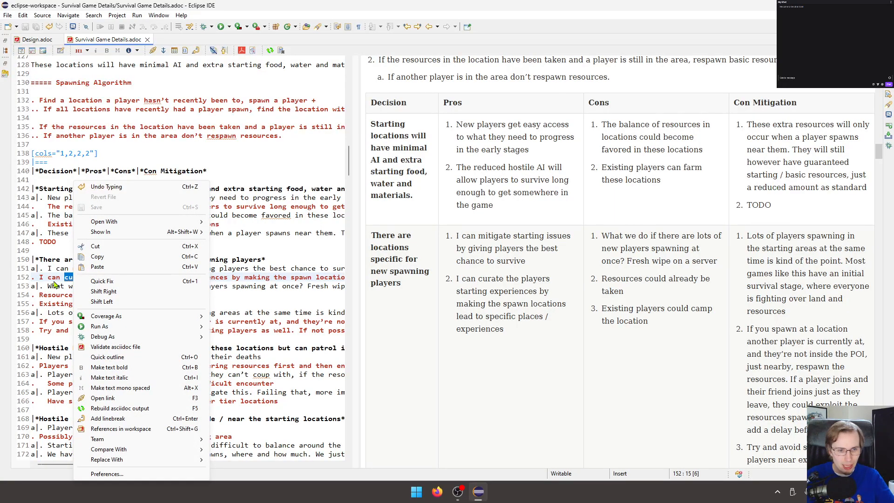
key("Escape")
left_click(87, 233)
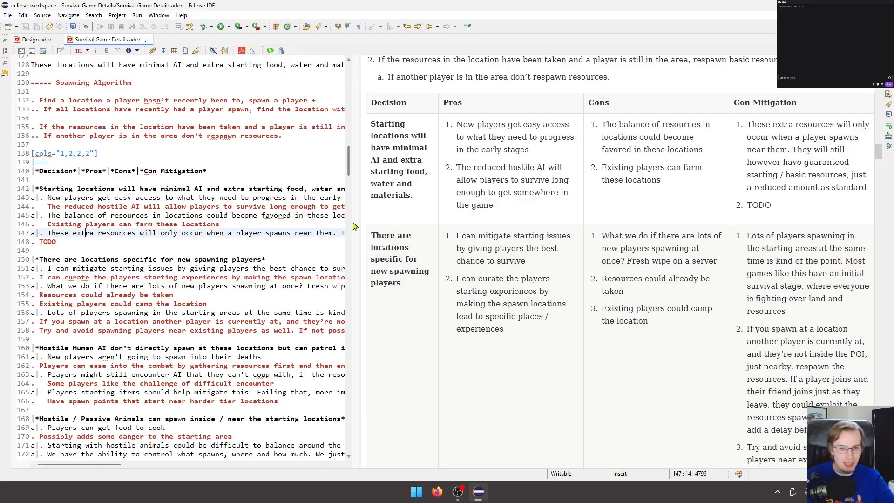
Widen the source editor and replace the minimal AI row's TODO mitigation with "These locations will only hold minimal starting resources".
left_click_drag(358, 218, 159, 227)
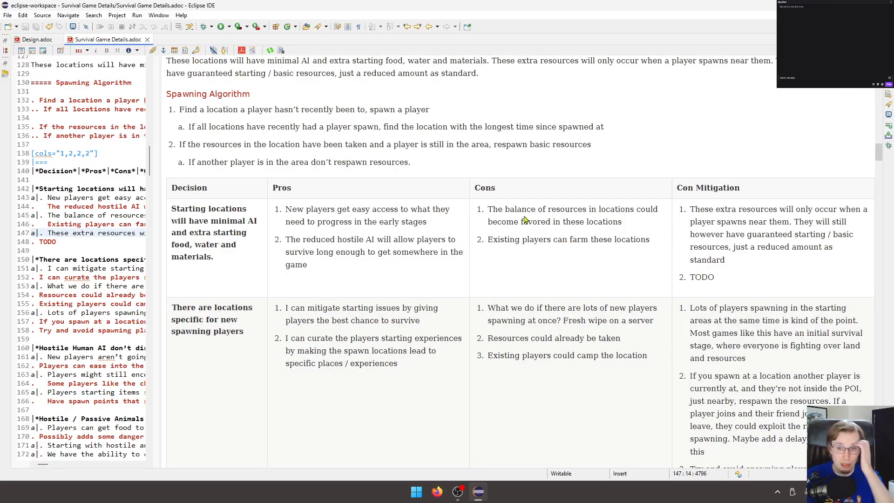
left_click_drag(158, 218, 612, 213)
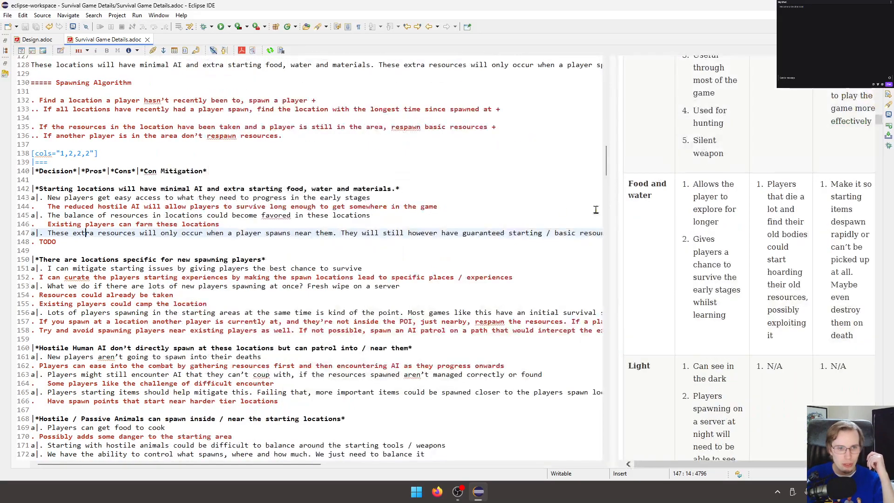
double_click(48, 241)
type("These locations will only hold")
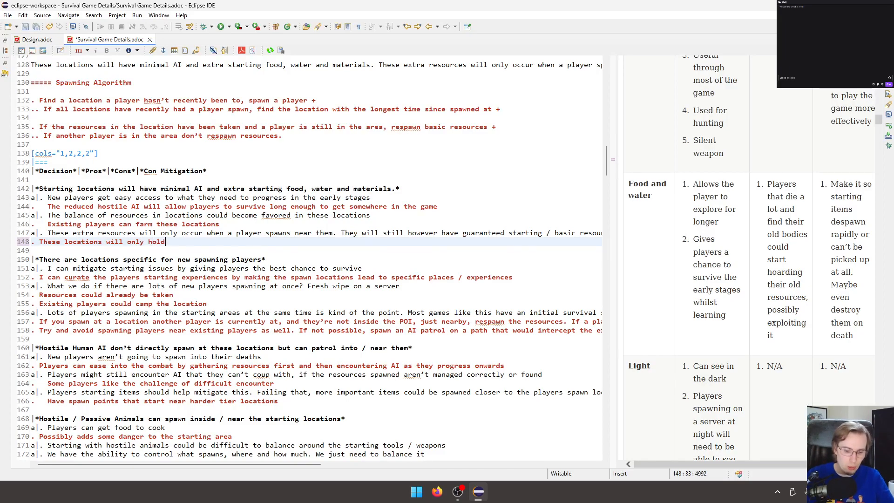
type(" minimal starti")
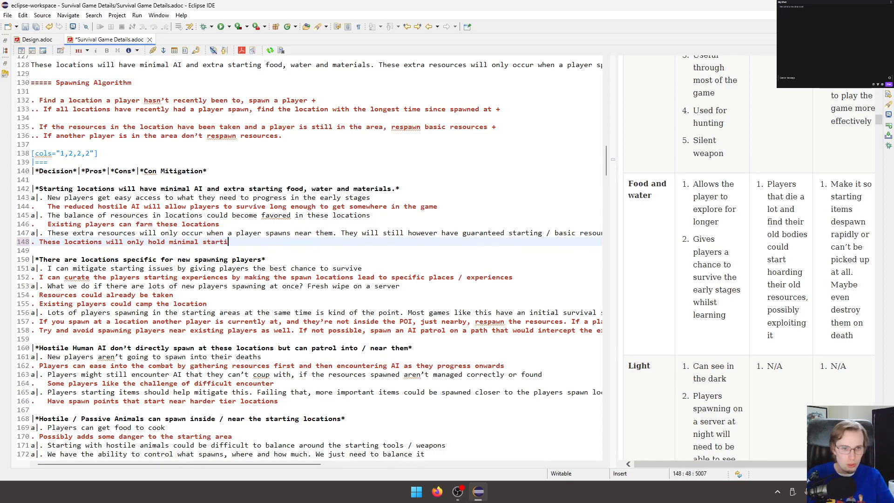
type("ng resour e")
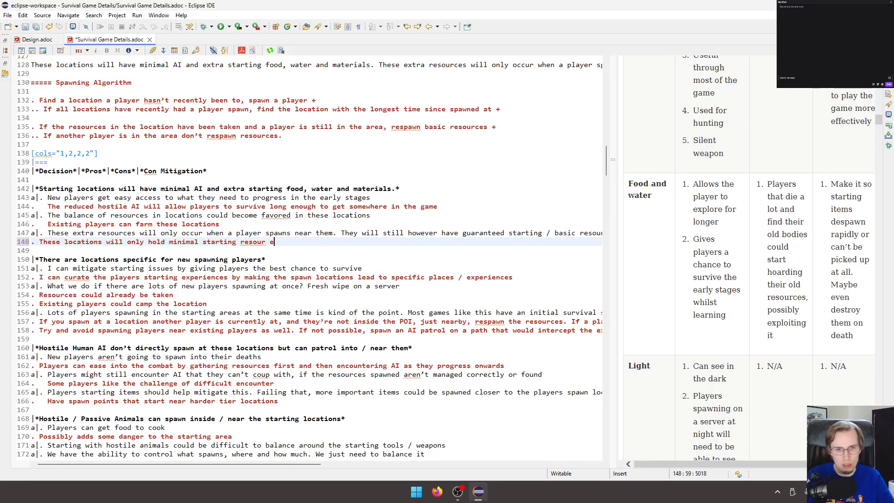
key("BackSpace")
type("c")
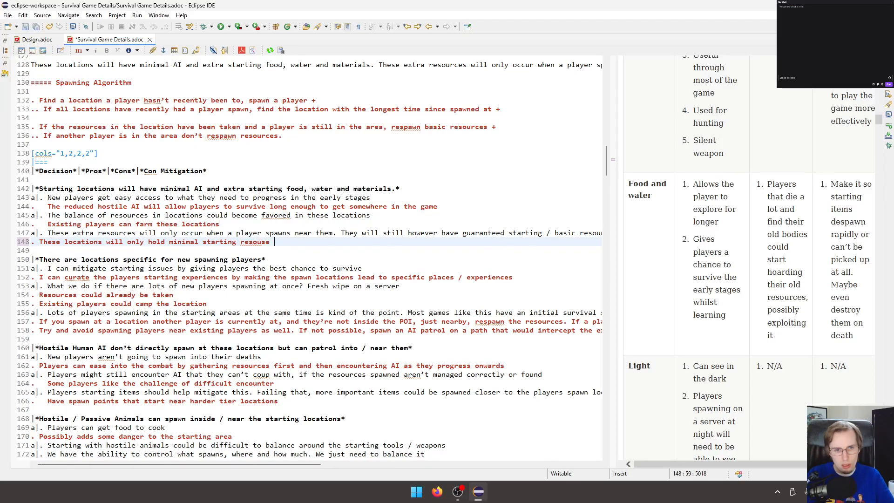
type("esource")
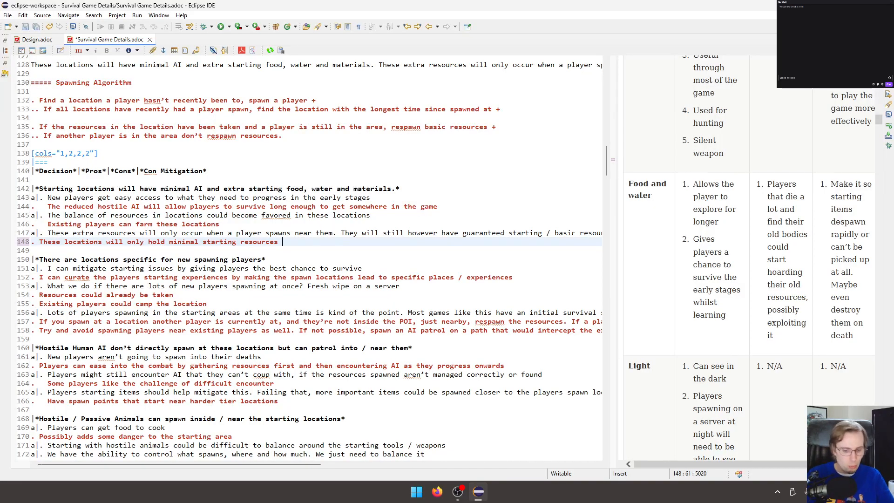
Complete the mitigation with "when a player doesn't spawn near them and the location triggers a respawn of resources" and save the document.
type("esn't spawn near them a")
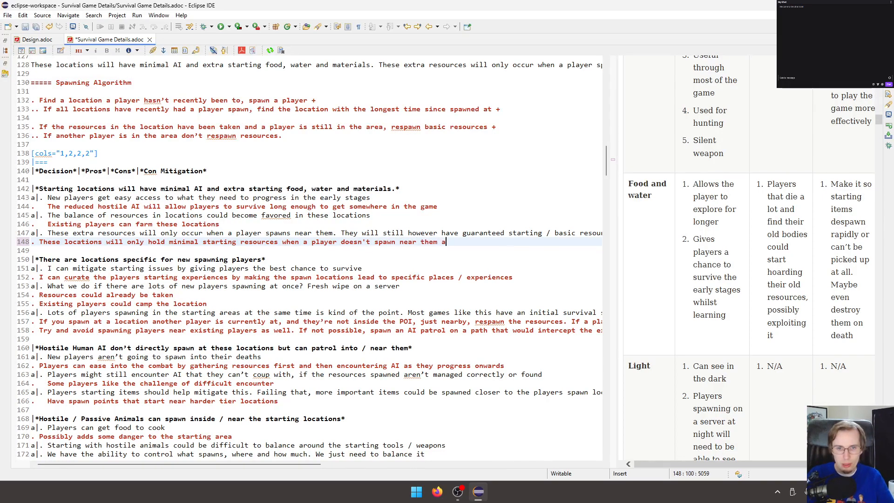
type("nd the locati")
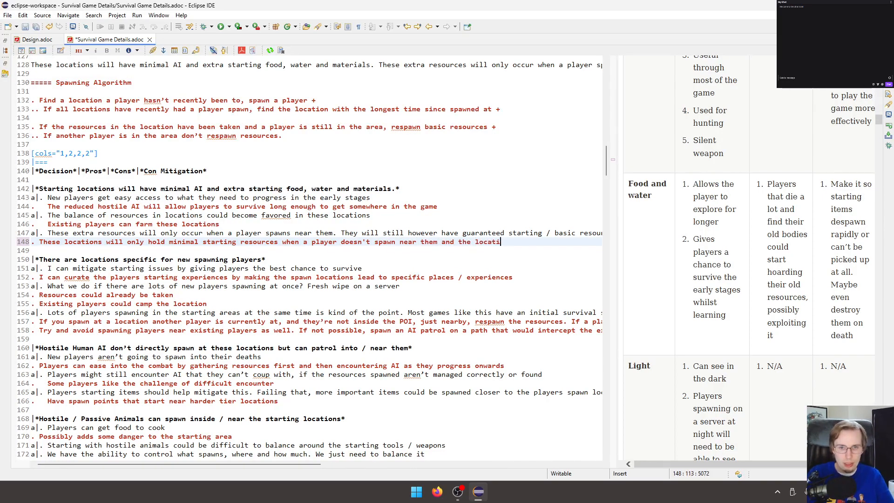
type("on triggers a respawn")
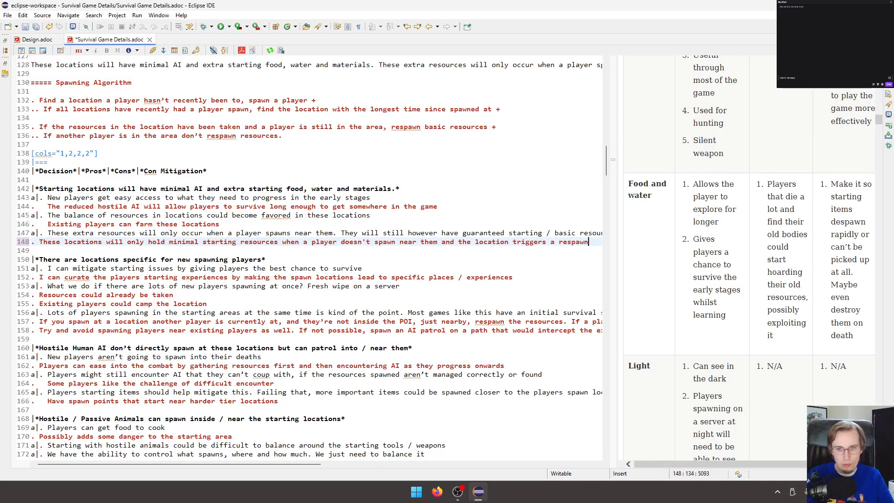
type(" of resour")
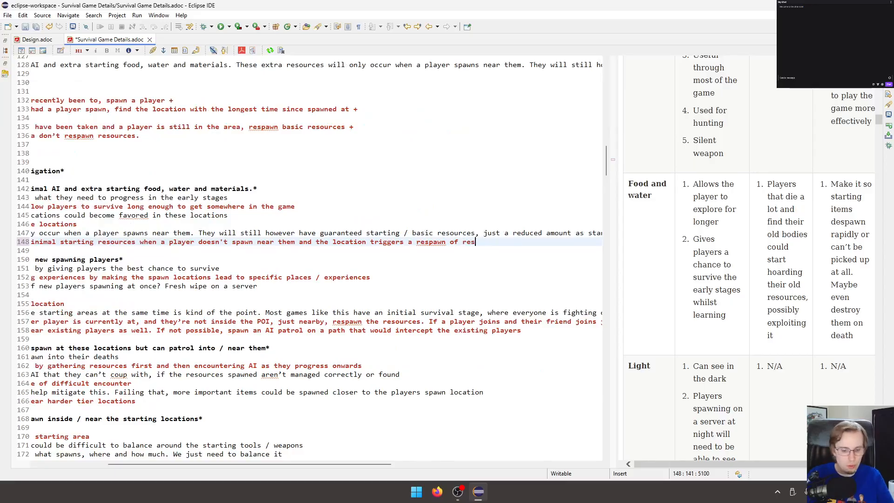
key("ctrl+s")
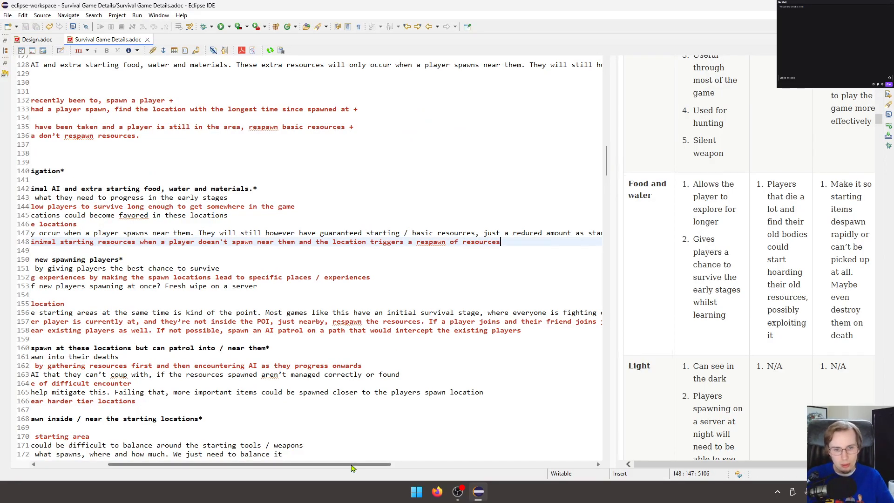
Return to the start of the source lines and widen the rendered preview to check the Starting Locations table's new mitigation.
left_click_drag(353, 465, 209, 453)
left_click(241, 330)
left_click(275, 302)
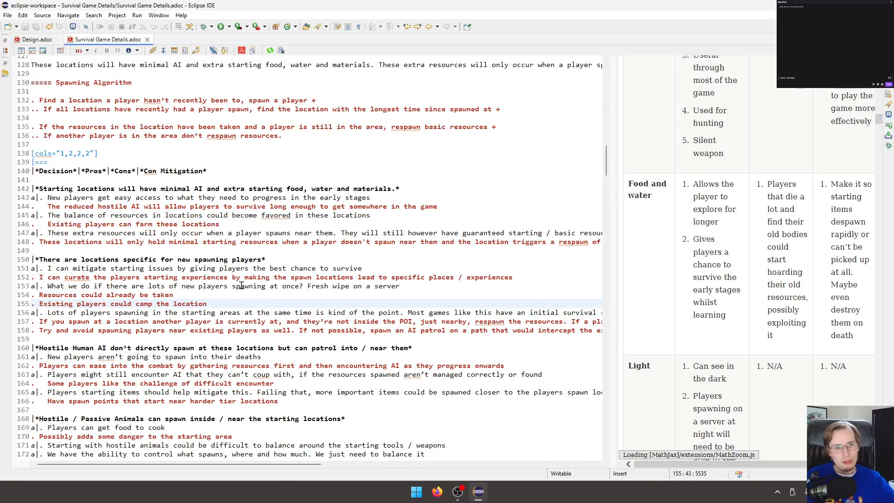
left_click_drag(403, 250, 396, 225)
left_click(392, 255)
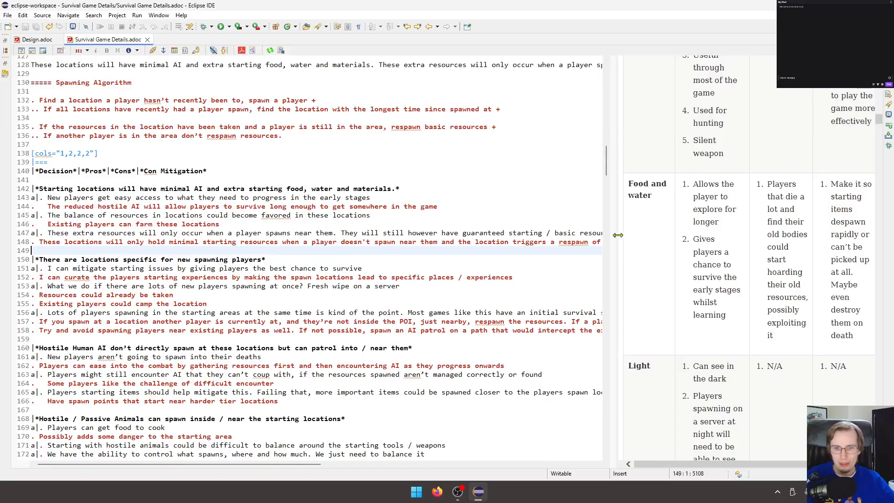
left_click_drag(617, 234, 330, 259)
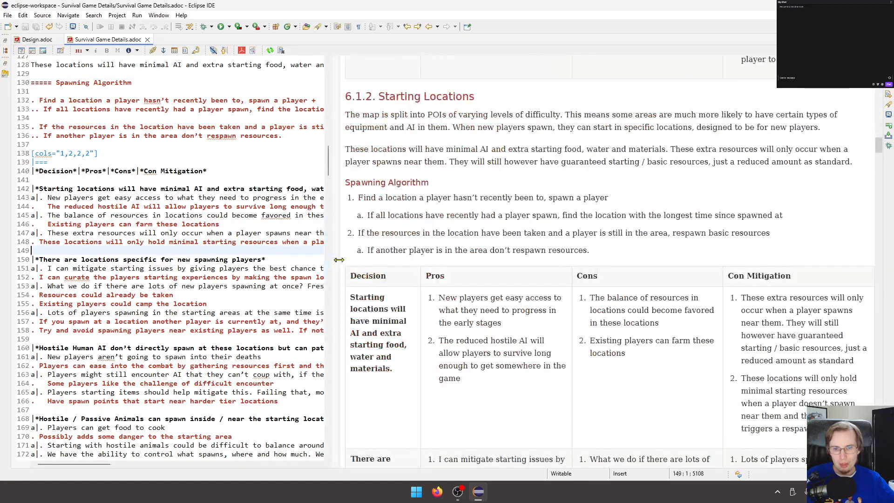
Scan the rendered preview from the Starting Locations table through Resources, Items and Player Buildings for remaining unfilled entries.
scroll(487, 242, "down", 4)
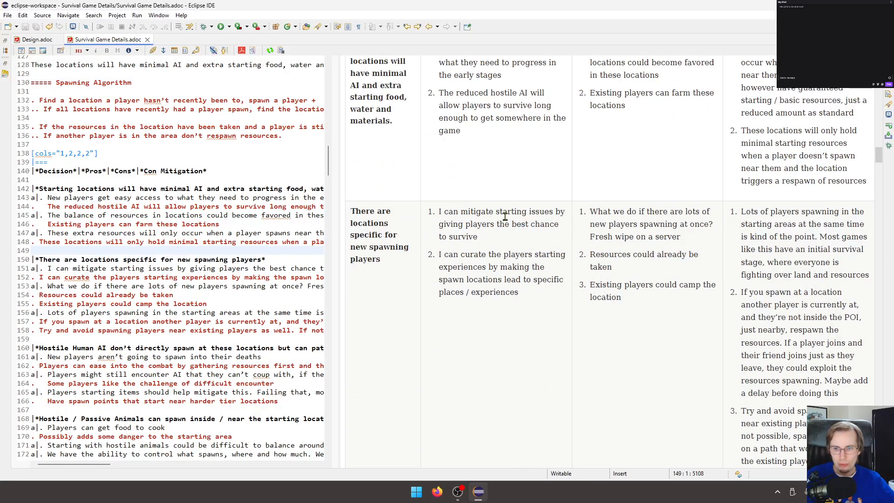
scroll(505, 215, "down", 6)
scroll(526, 212, "down", 5)
scroll(526, 214, "up", 3)
scroll(527, 217, "down", 1)
scroll(527, 218, "down", 13)
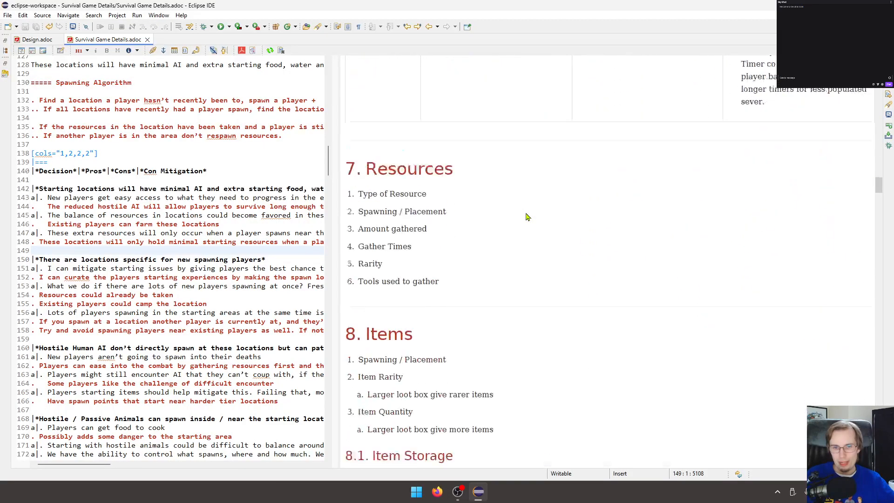
scroll(527, 217, "down", 20)
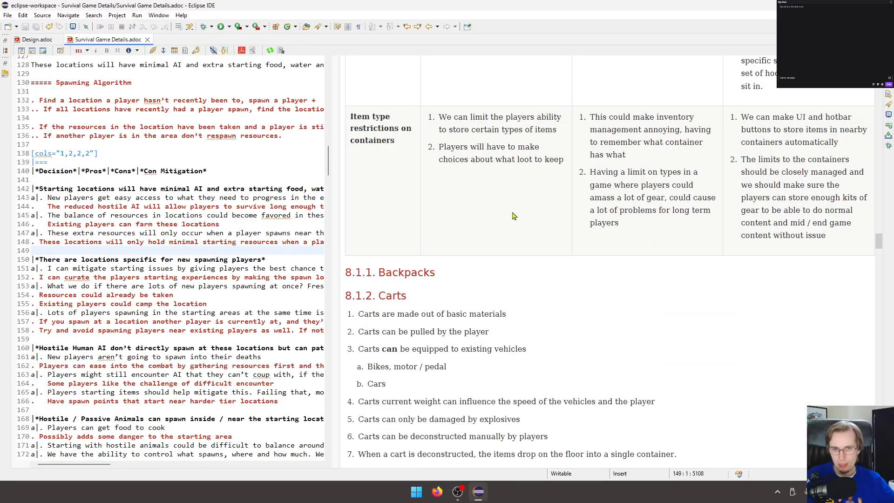
scroll(512, 215, "down", 6)
scroll(512, 216, "up", 6)
scroll(511, 215, "up", 20)
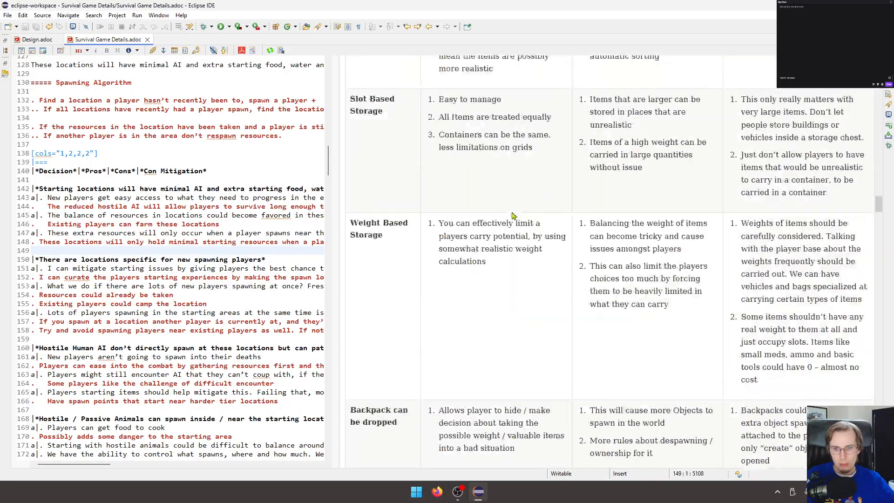
scroll(511, 216, "down", 20)
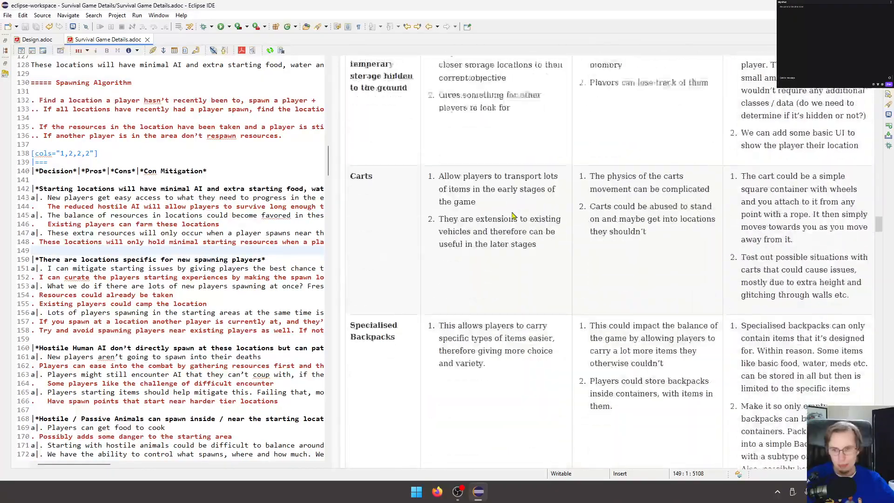
scroll(509, 222, "down", 20)
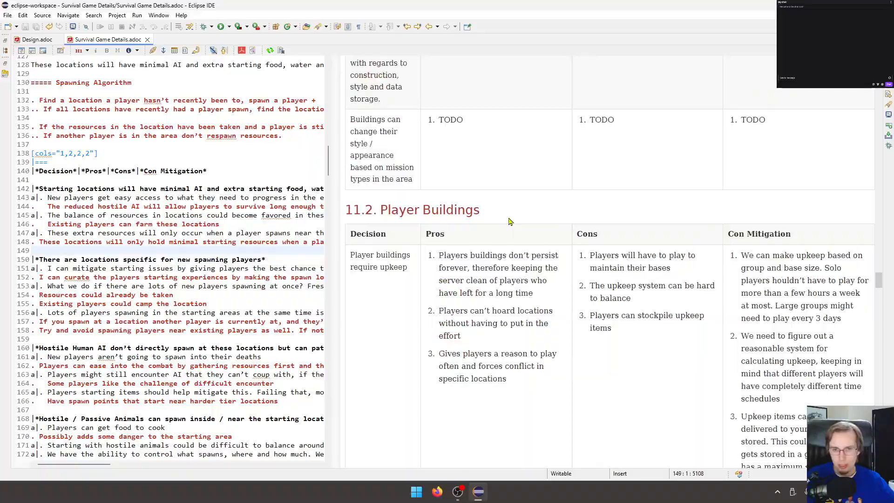
Replace the TODO pro of the "Players can't build near static buildings" row with "This means players can't occupy the POIs and therefore".
scroll(509, 222, "up", 5)
left_click(393, 115)
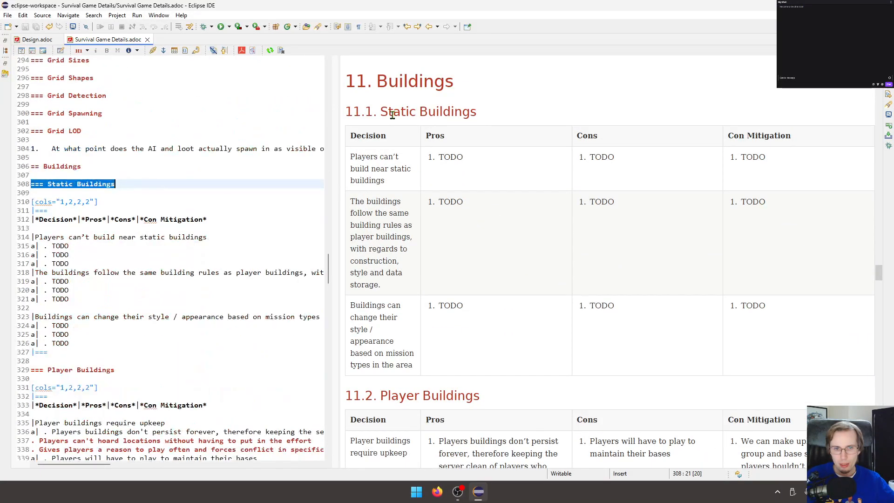
left_click(141, 164)
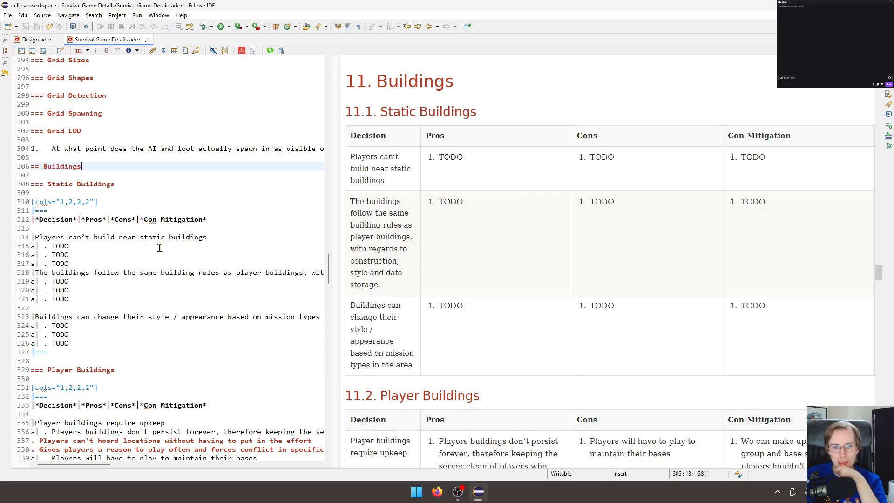
double_click(59, 246)
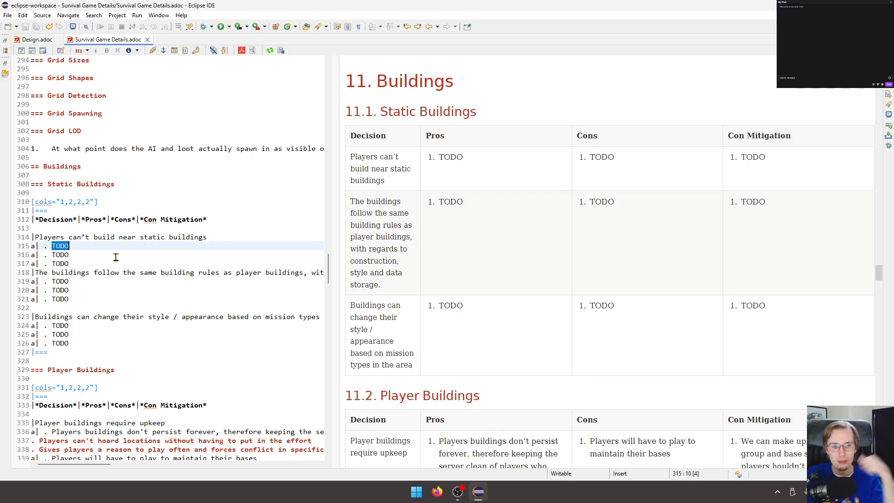
type("This m")
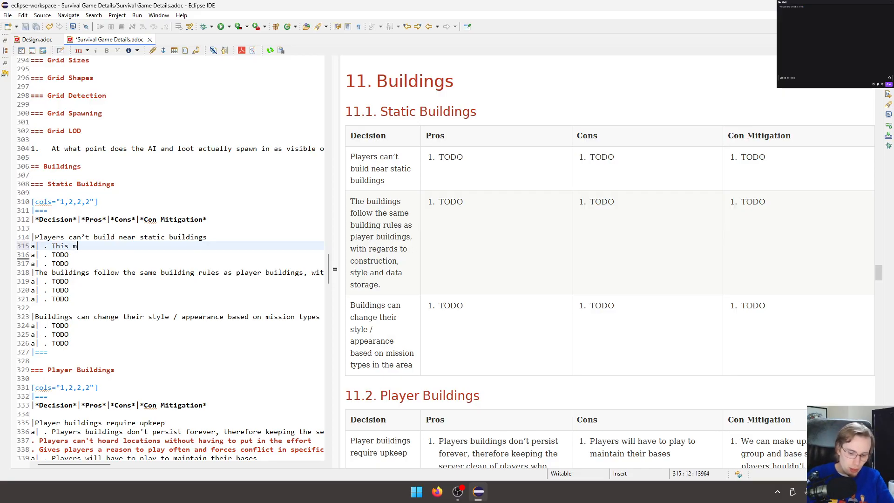
type("eans players ca")
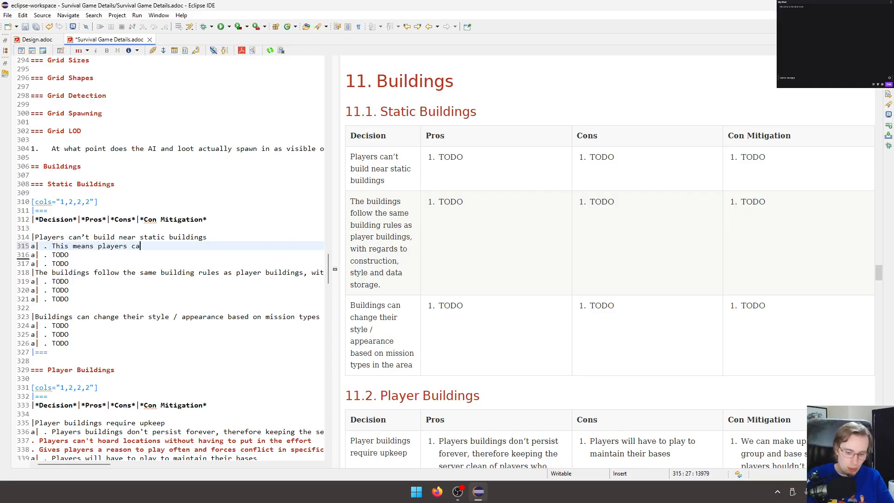
type("n't occup")
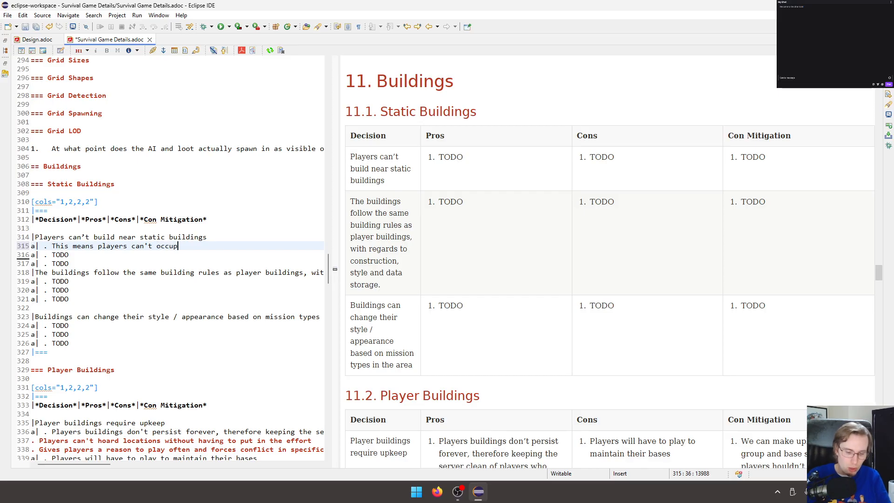
type("y the POIs an")
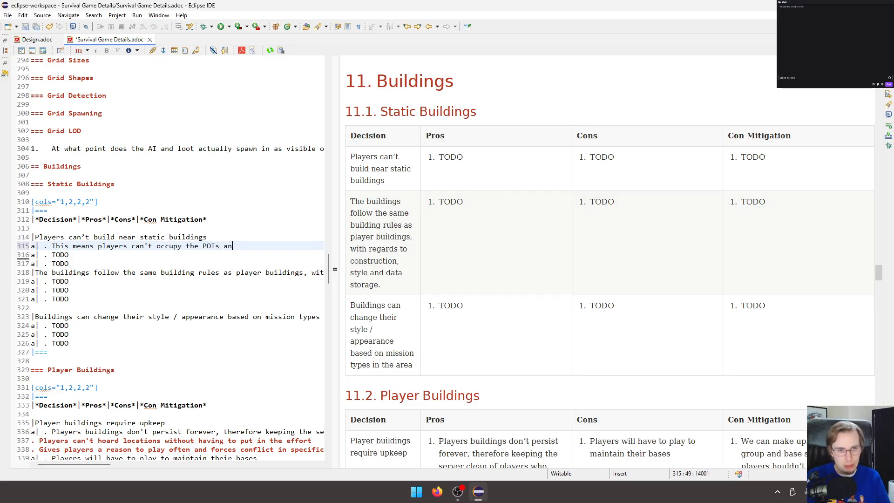
type("d therefore can#'t")
Complete that pro with "can't easily camp them and hoard thier resources" and save the document.
key("BackSpace")
type("'t ")
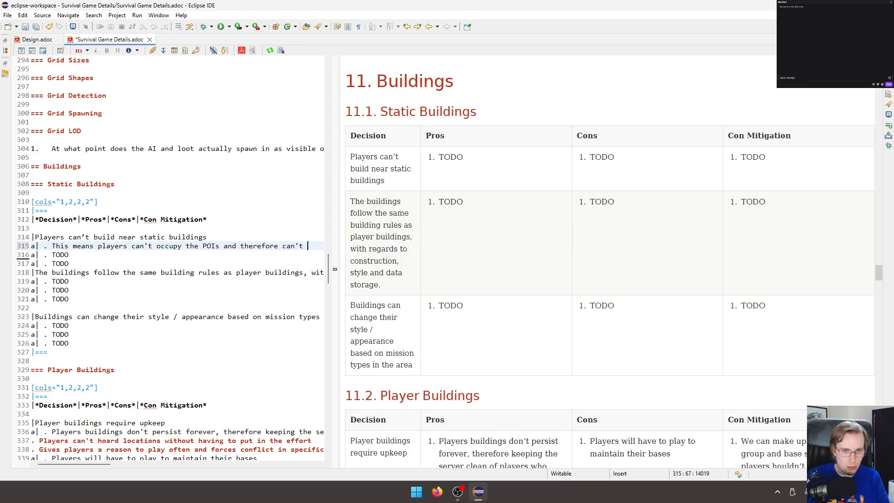
type("easily cam")
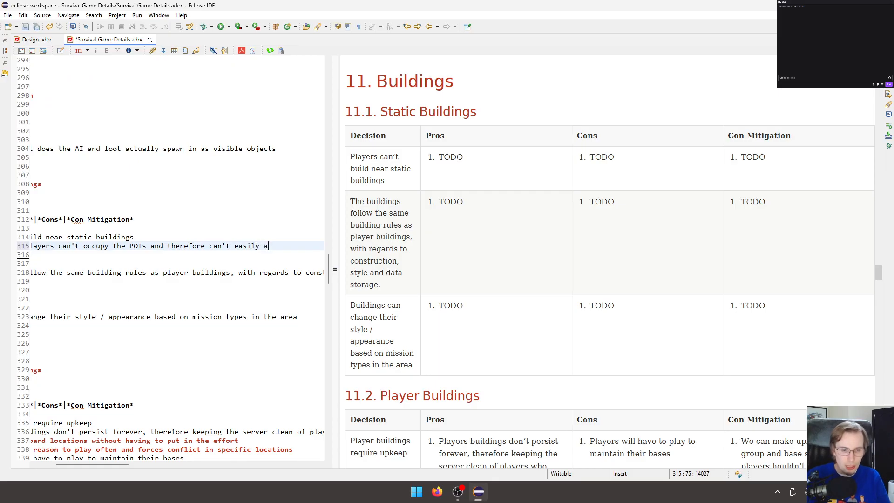
type("p them and ")
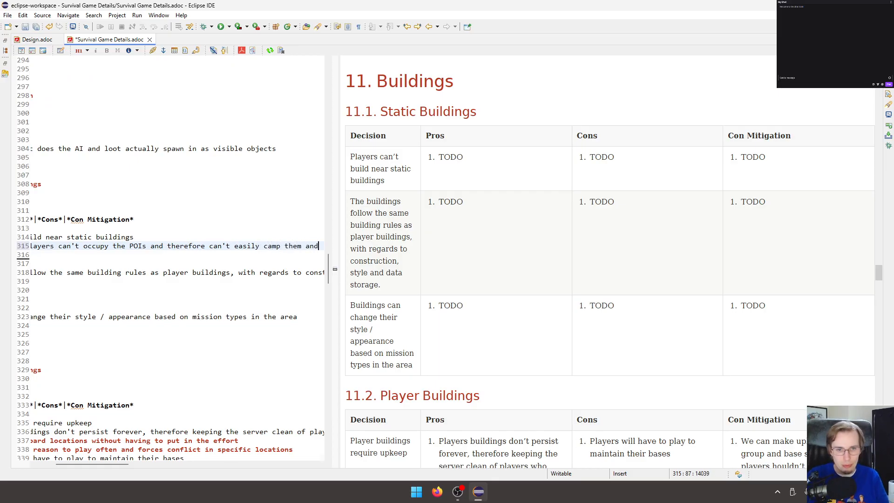
type("hoa")
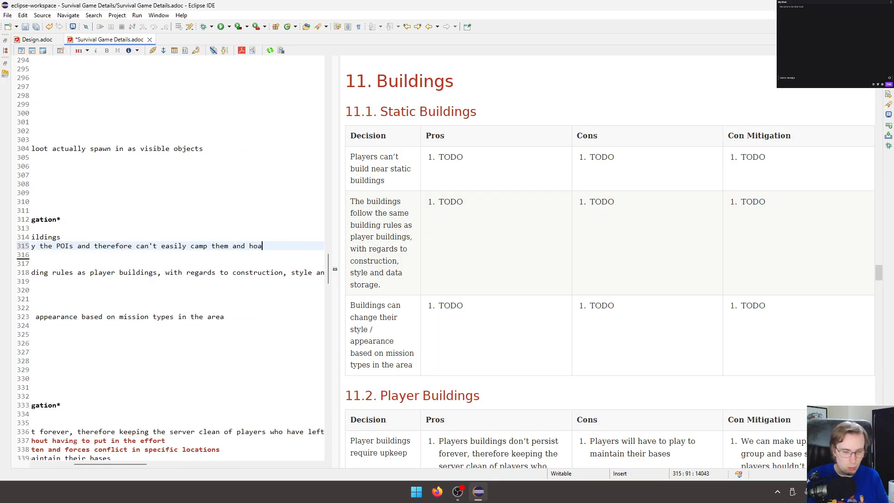
type("rd thier resources")
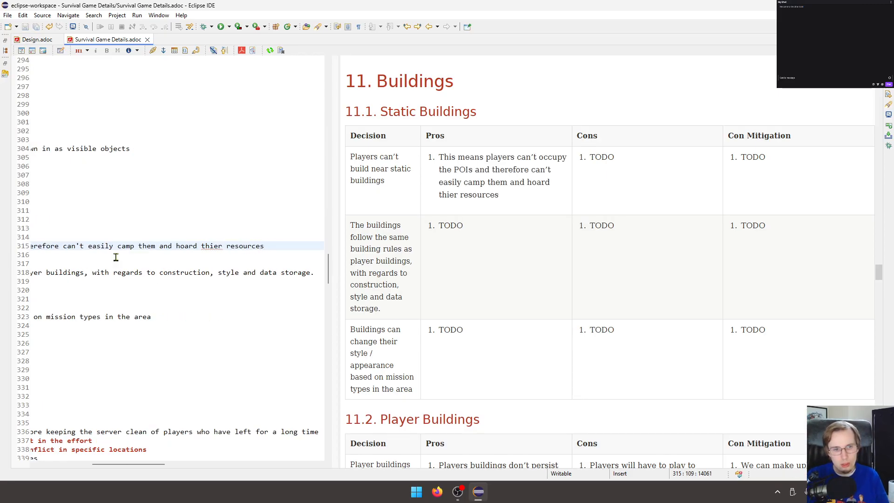
key("Return")
type(".")
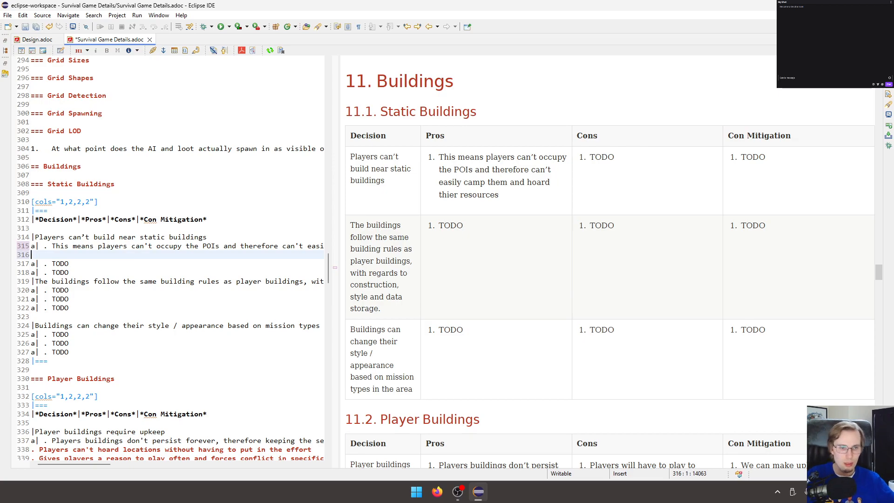
key("BackSpace")
key("ctrl+s")
Widen the source editor and add a blank line below the first Static Buildings row's entries.
left_click_drag(135, 464, 52, 470)
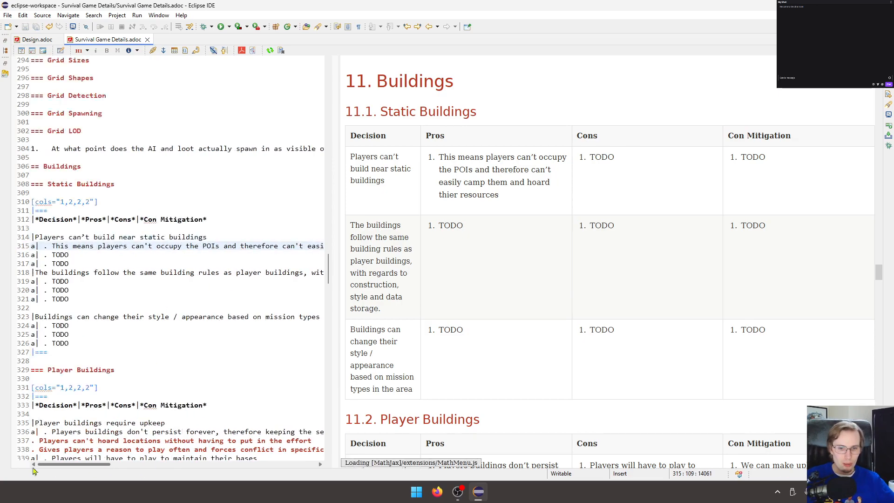
left_click_drag(118, 465, 63, 467)
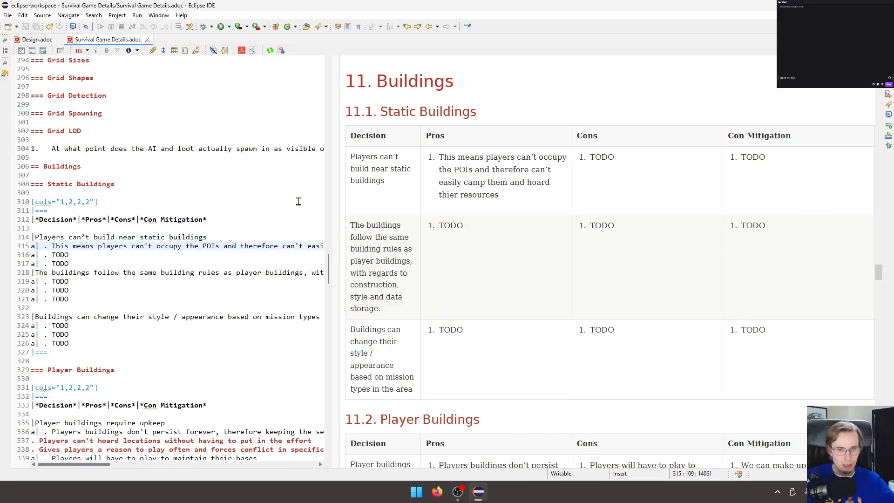
left_click_drag(339, 200, 557, 190)
left_click(165, 308)
left_click(83, 264)
key("Return")
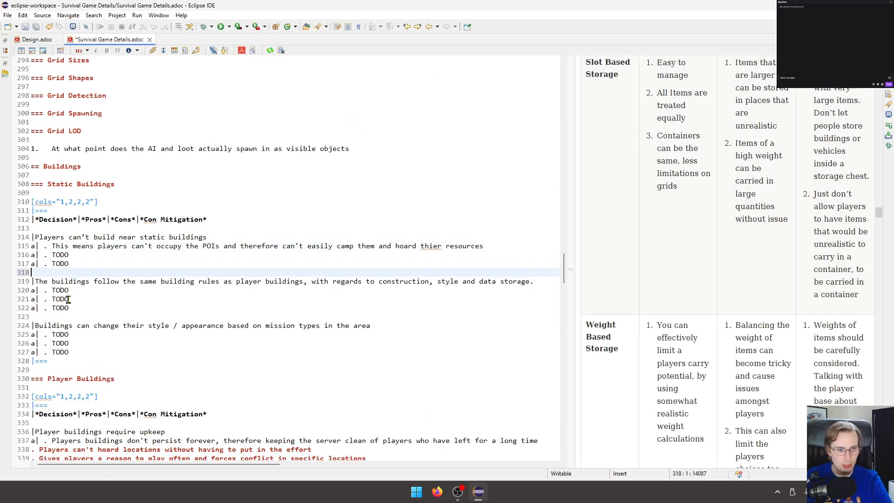
Replace the first Static Buildings row's TODO con with "Players building locations could be quite limited and could force lots of players into a small location.".
double_click(61, 254)
key("BackSpace")
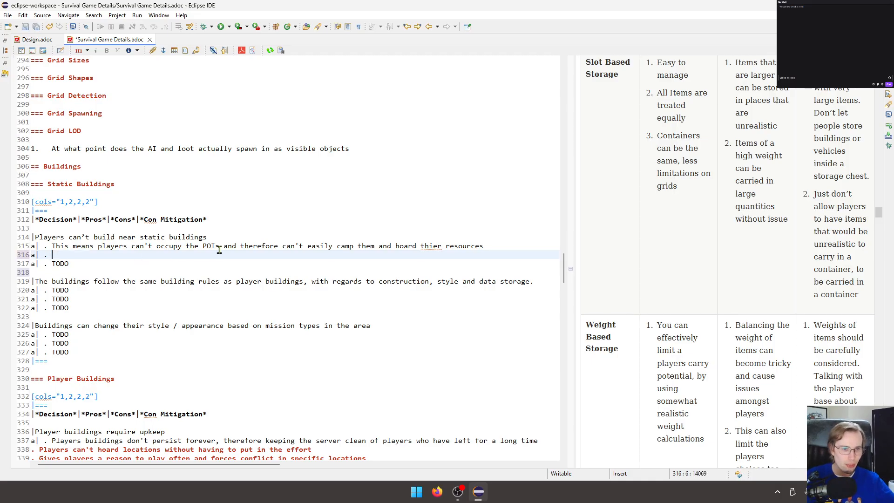
type("Players")
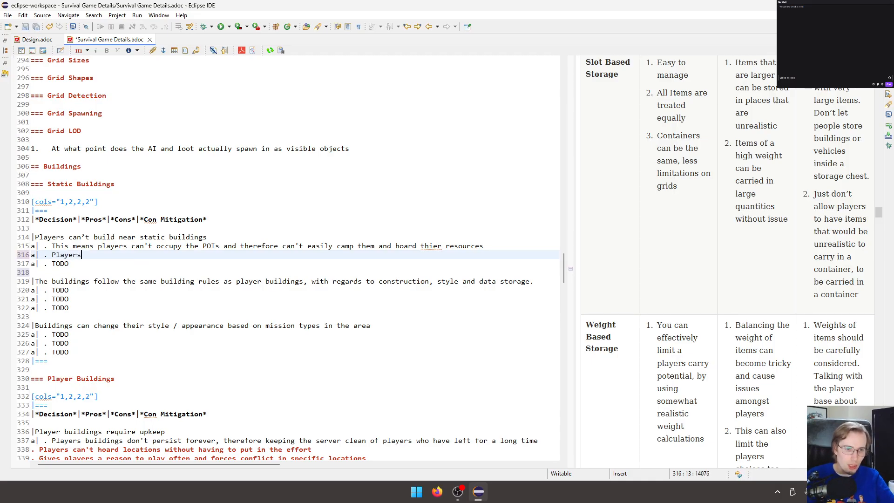
type(" buildin")
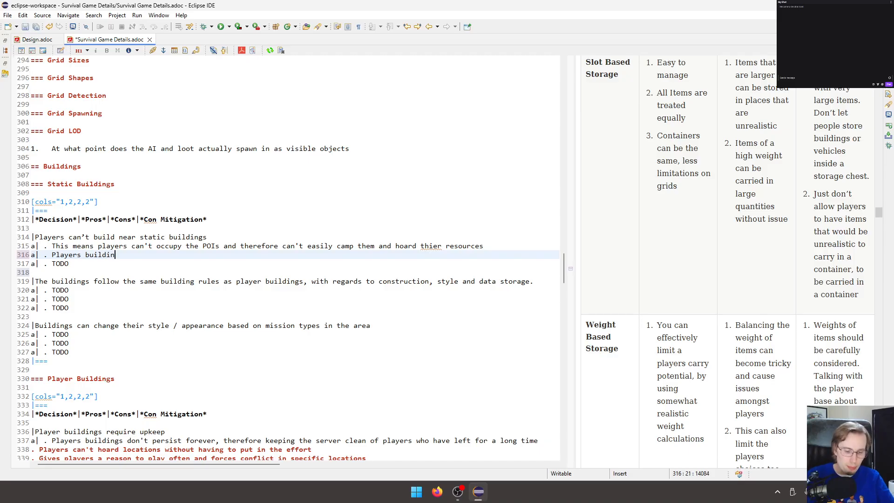
type("g locations")
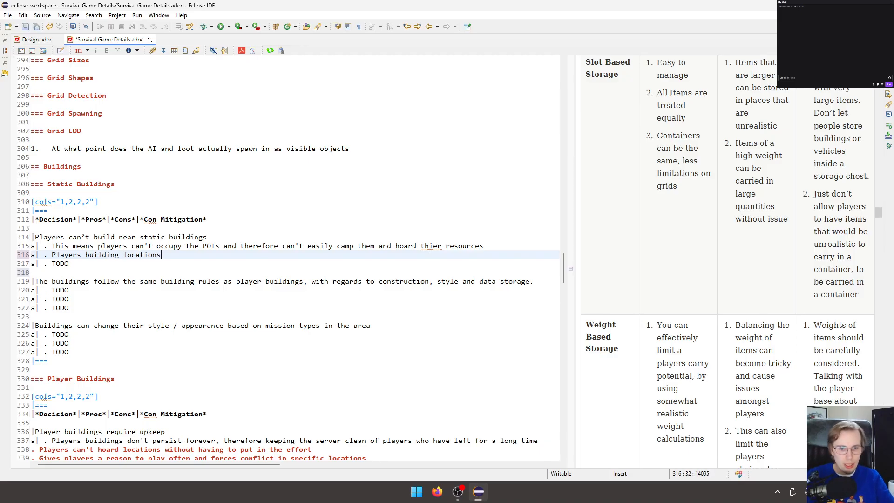
type(" coul")
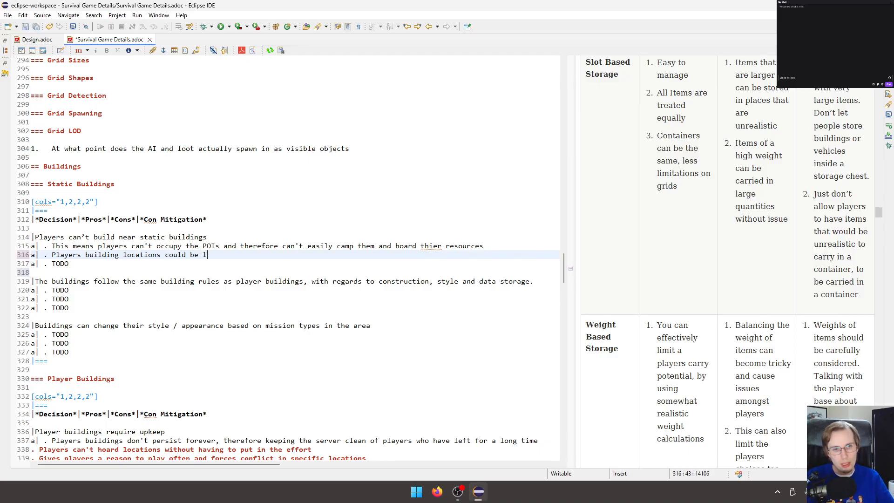
type("d be quite limited and")
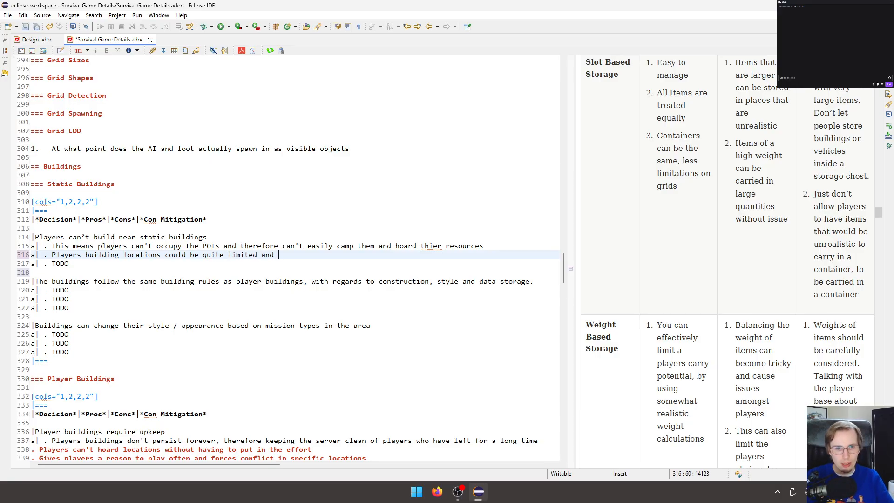
type(" cou")
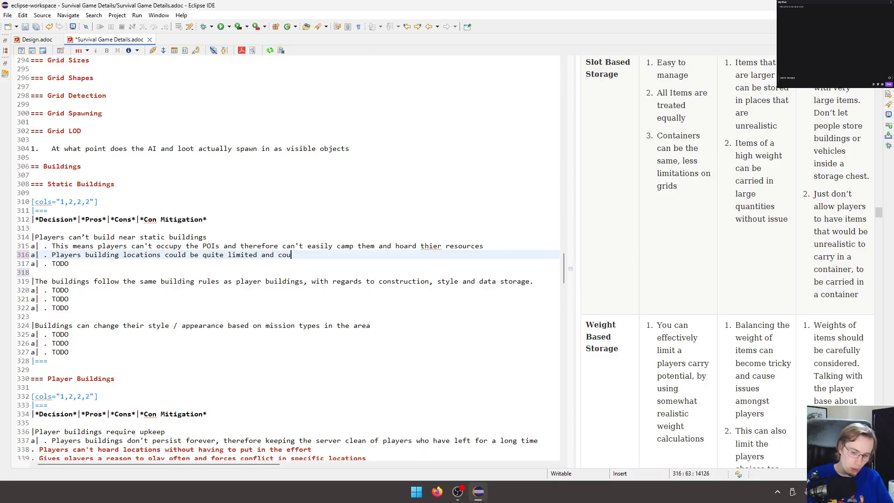
type("ld force lots of players into a small location")
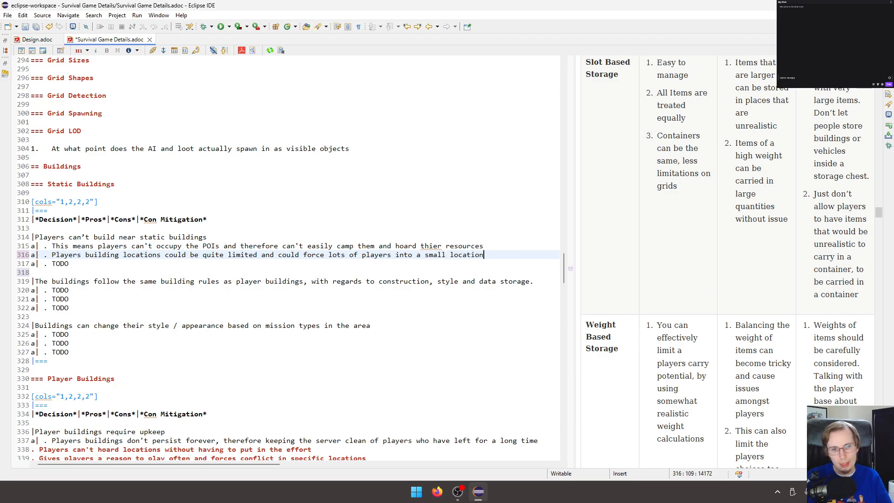
type(".")
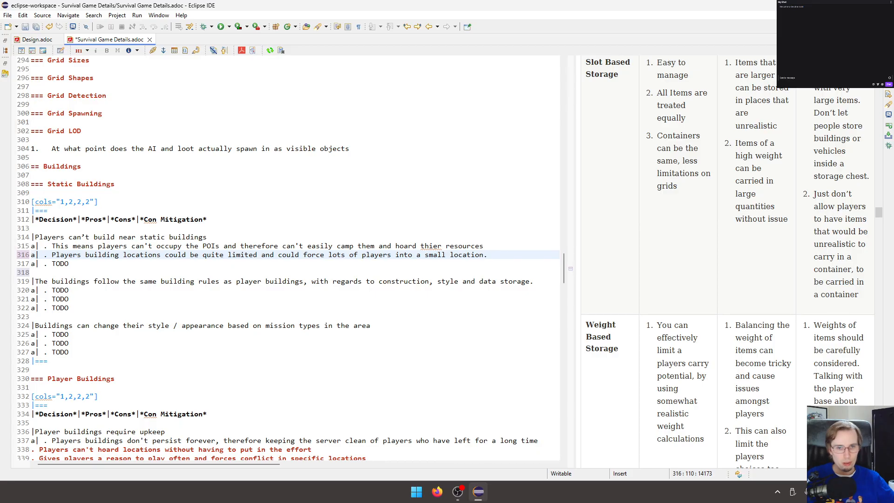
Replace the same row's TODO con mitigation with "I would make hte space between POIs large enough for the server size".
key("Down")
key("ctrl+BackSpace")
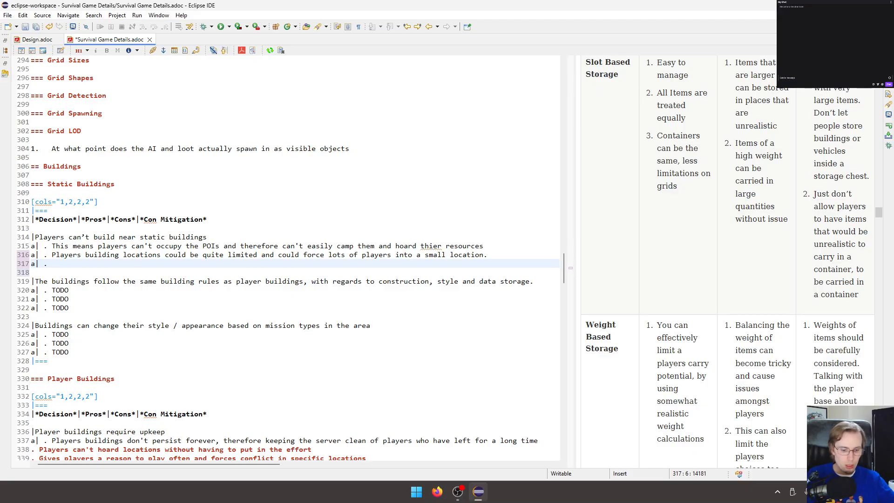
type("I wo")
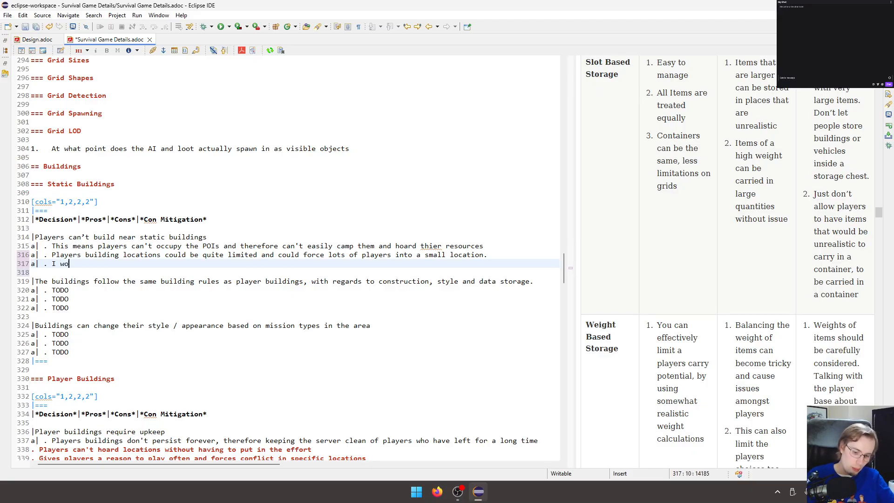
type("uld make hte space")
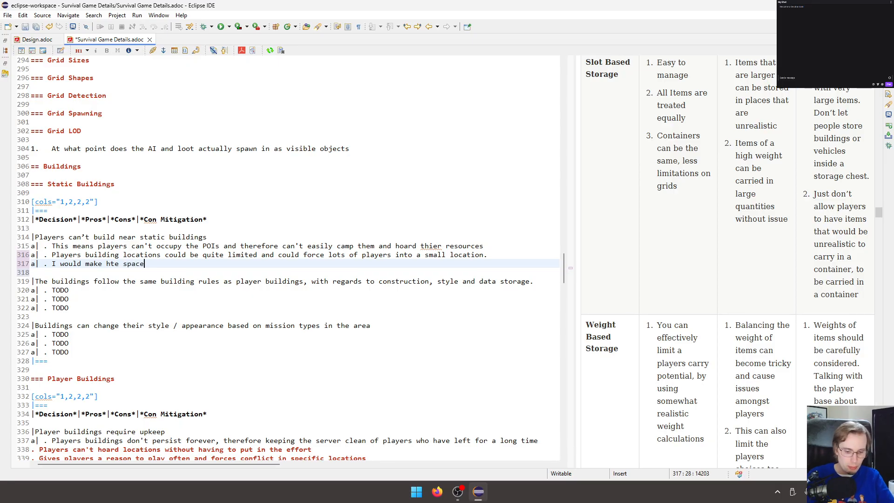
type(" between PO")
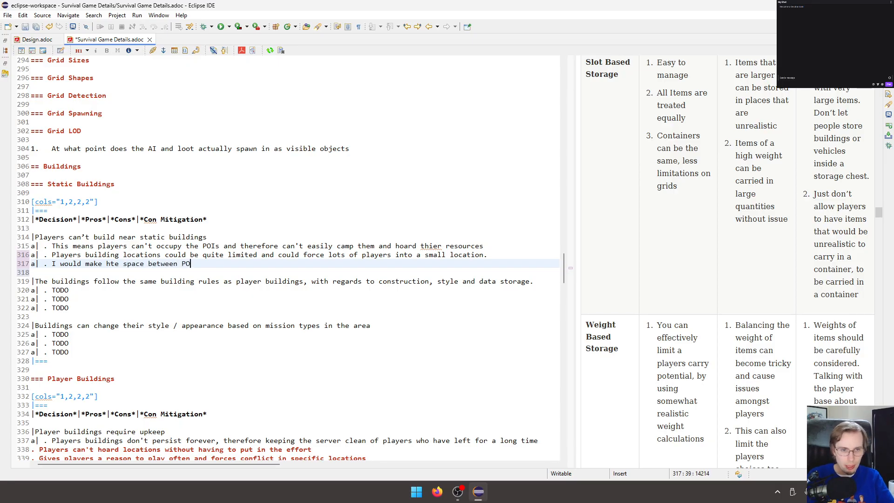
type("Is large enough for the server size , ")
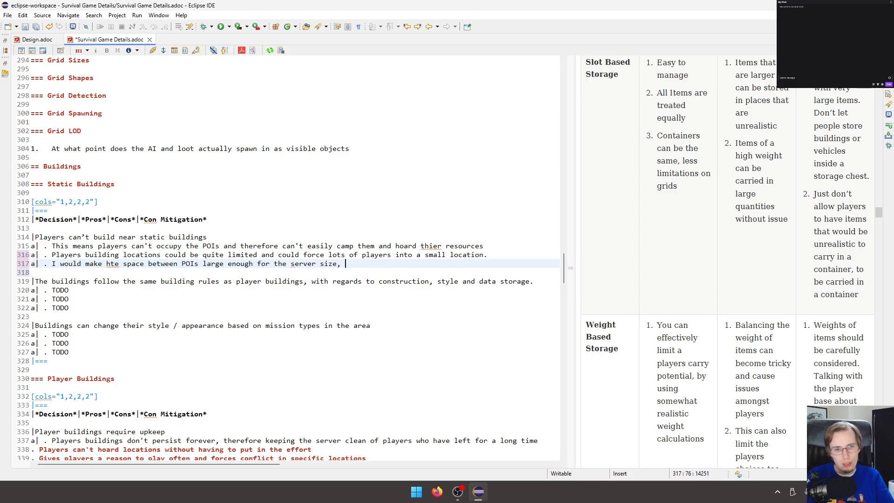
type("to acco")
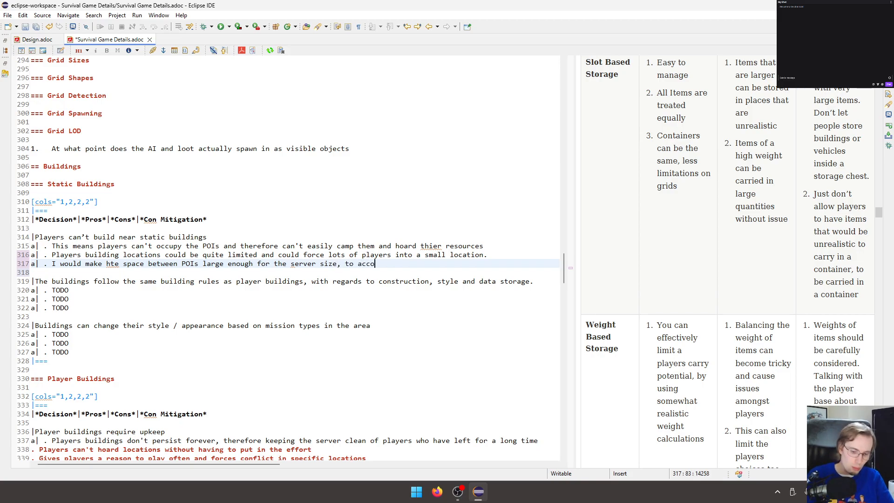
type("madat")
type("e ")
type("large")
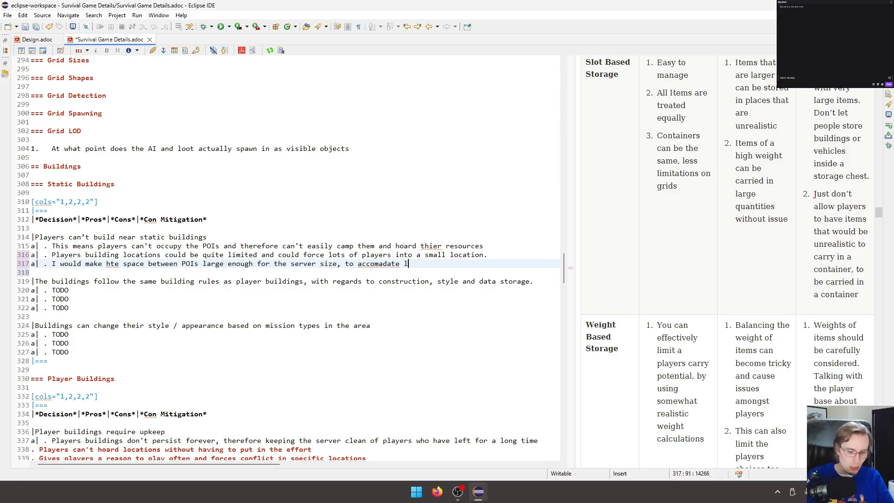
type(" ghrous")
Complete the first Static Buildings row's con mitigation with ", to accomadate large groups of players.".
key("ctrl+BackSpace")
type("groups ")
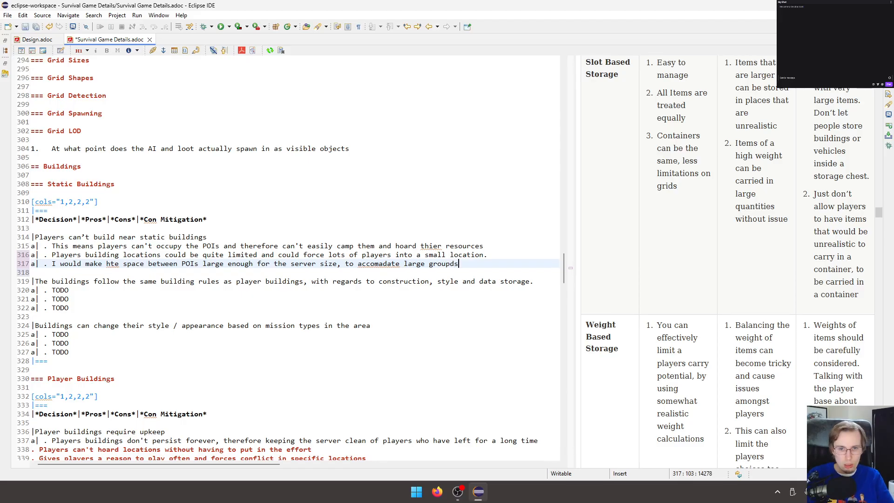
type("of l")
type("alyer")
key("ctrl+BackSpace")
type("player")
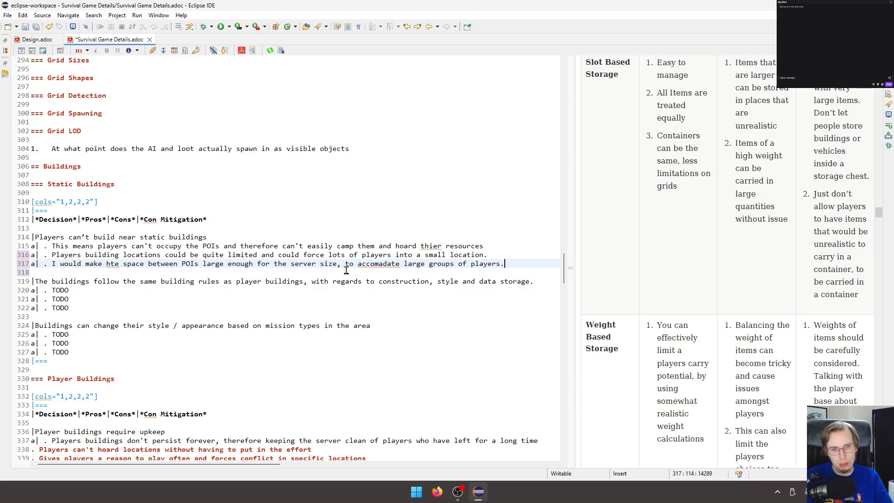
Correct the misspelled word to "accommodate" in the first row's con mitigation and save the document.
left_click(378, 264)
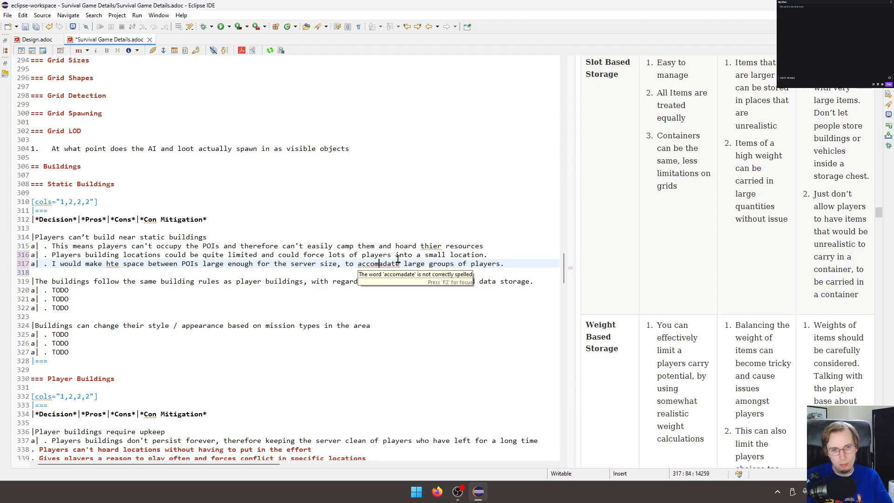
type("m")
left_click(405, 212)
key("ctrl+s")
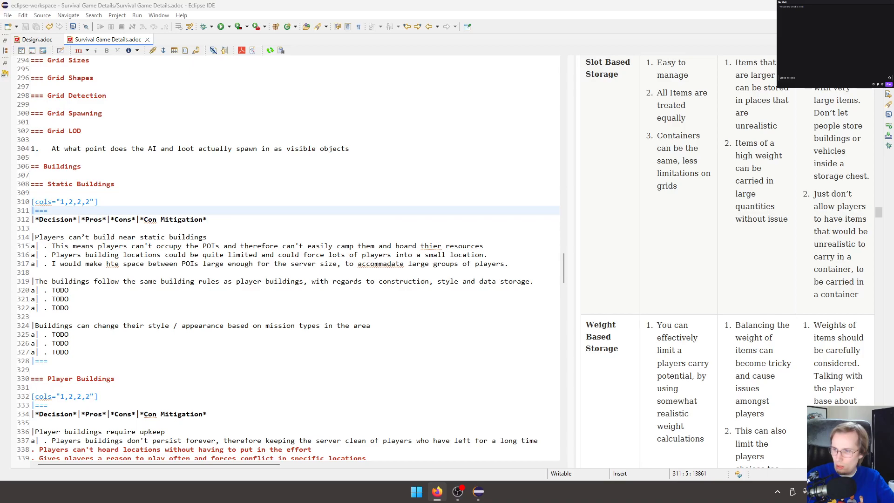
double_click(367, 264)
type("accommodate")
key("ctrl+s")
left_click(378, 281)
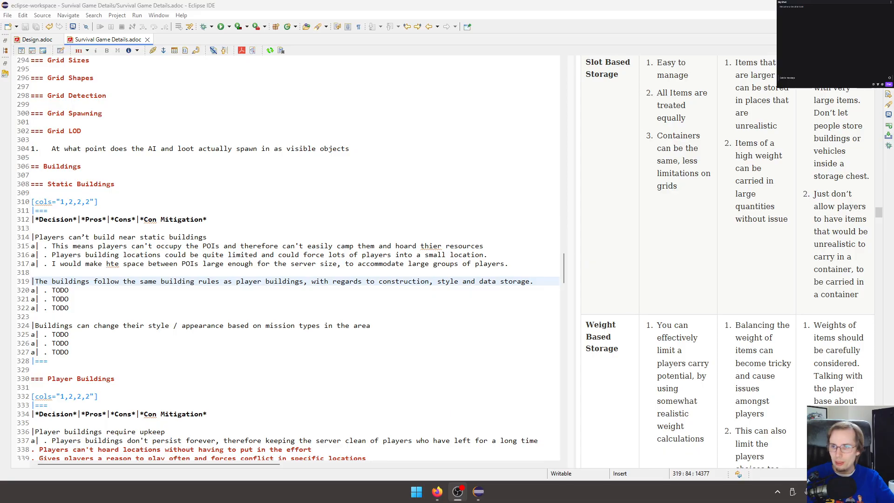
Correct "hte" to "the" in the same con mitigation and save the document.
left_click(429, 208)
left_click(252, 257)
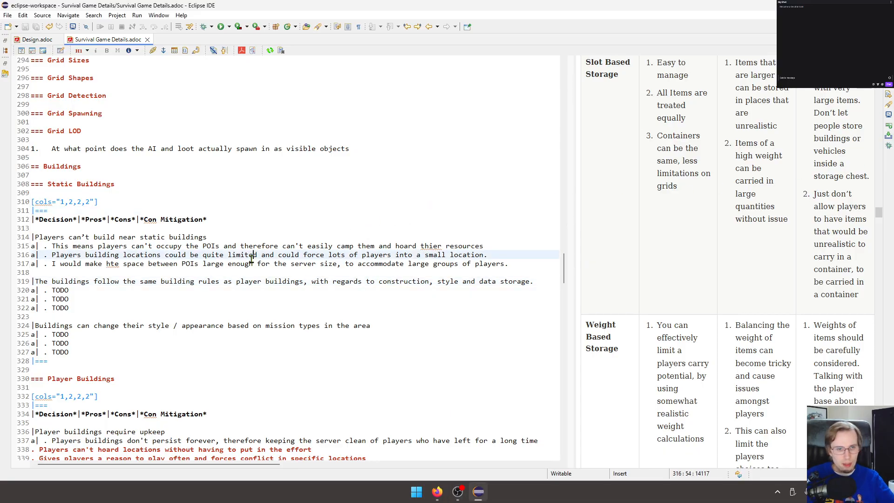
left_click(116, 262)
key("BackSpace")
key("Left")
type("t")
key("ctrl+s")
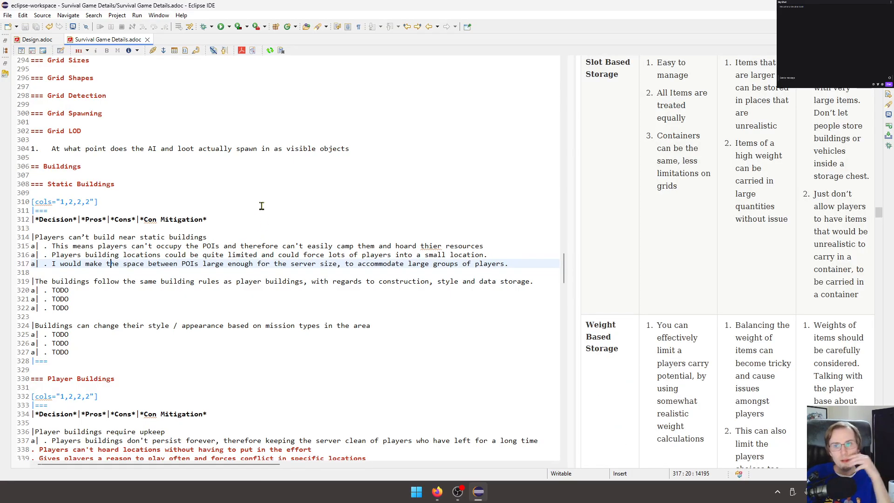
Rename the Static Buildings section heading to "POI Static Buildings" and save the document.
left_click(143, 315)
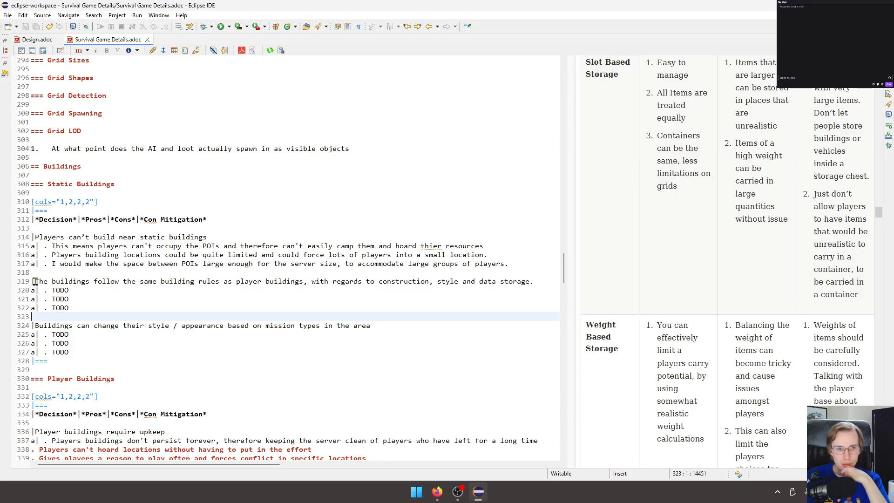
double_click(67, 184)
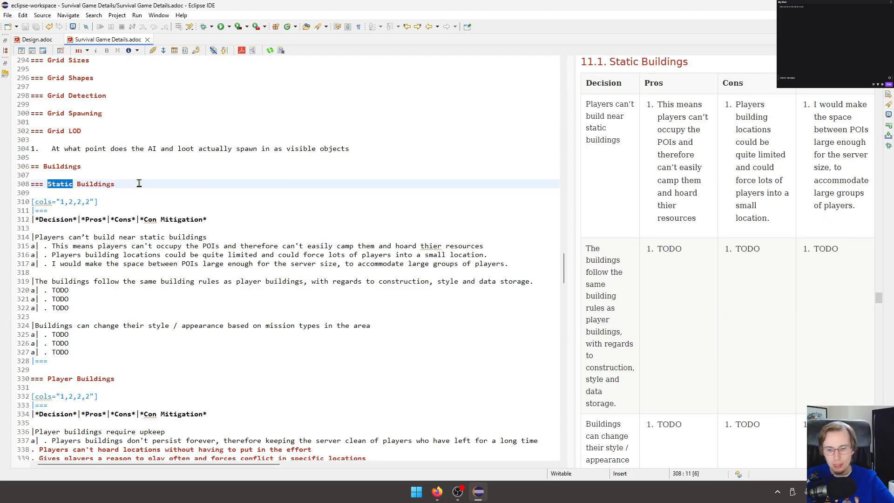
type("POI Stati")
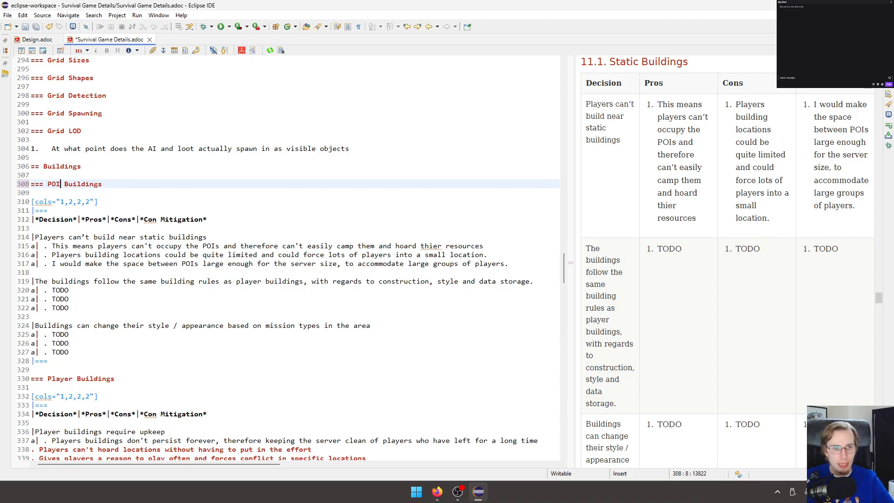
type("c")
key("ctrl+s")
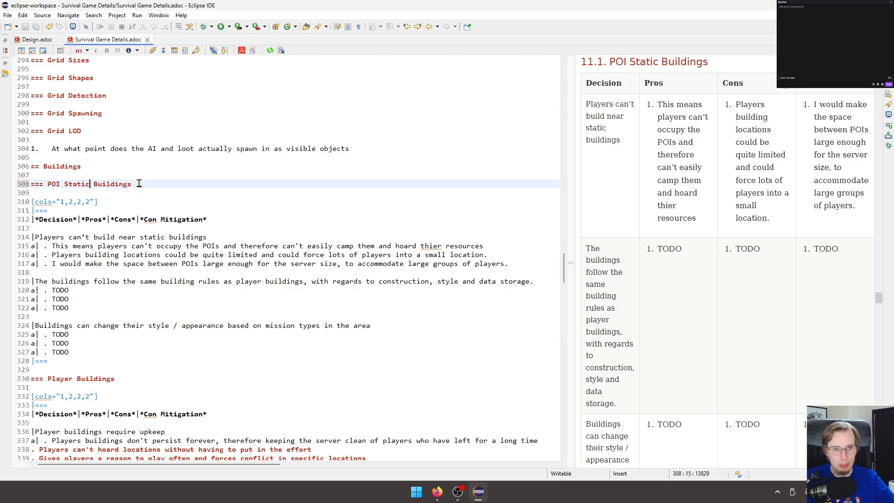
Replace the second row's TODO pro with "This means I can perfect the building system by using it myself to produce the buildings in all POIs".
left_click(102, 299)
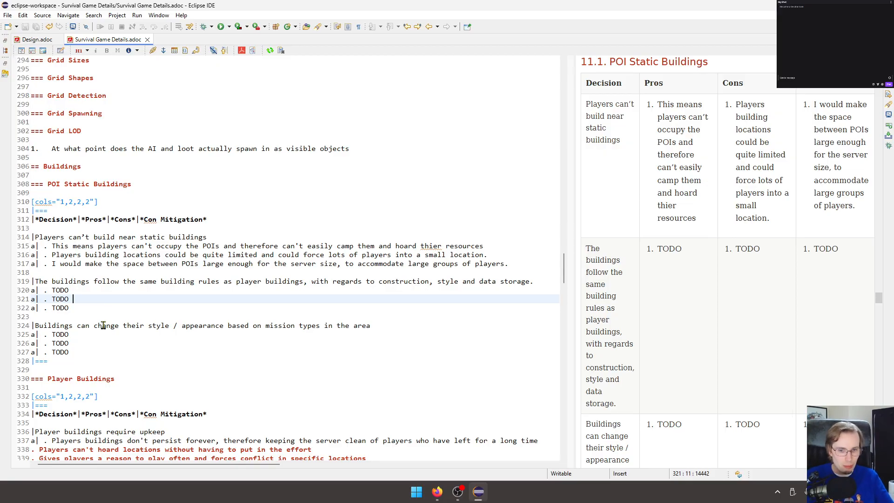
double_click(60, 289)
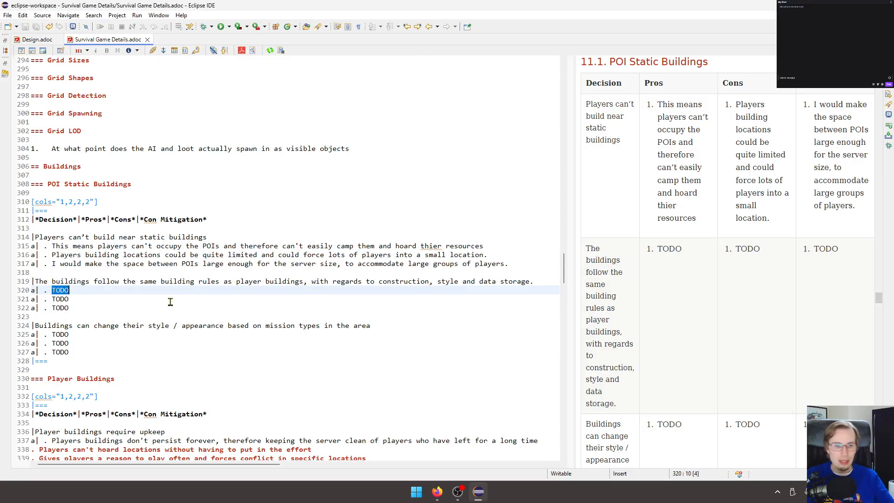
type("This mean")
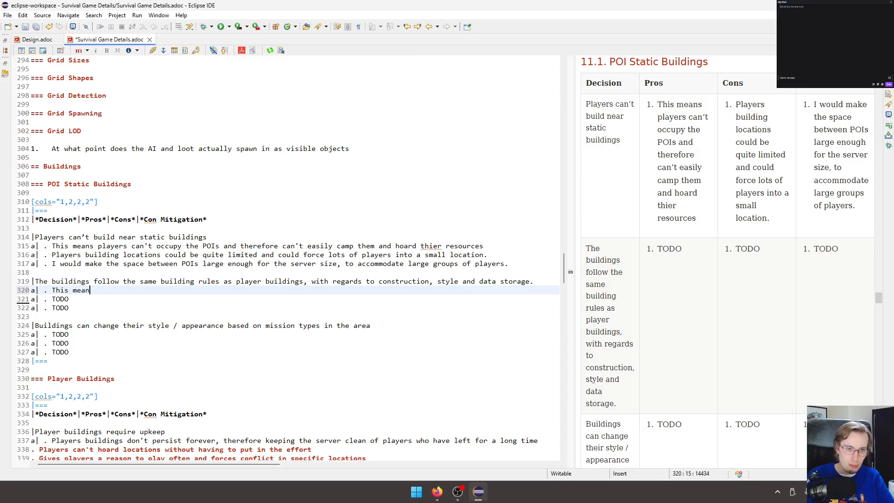
type("s ")
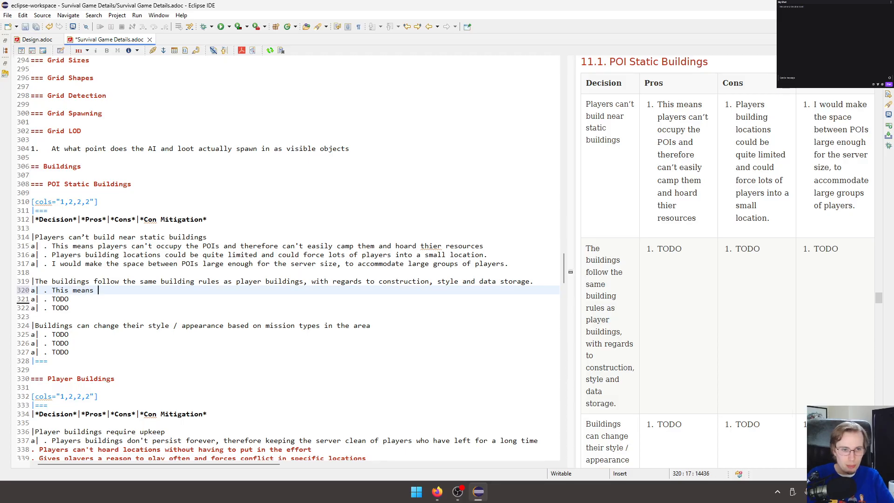
type("I can perf")
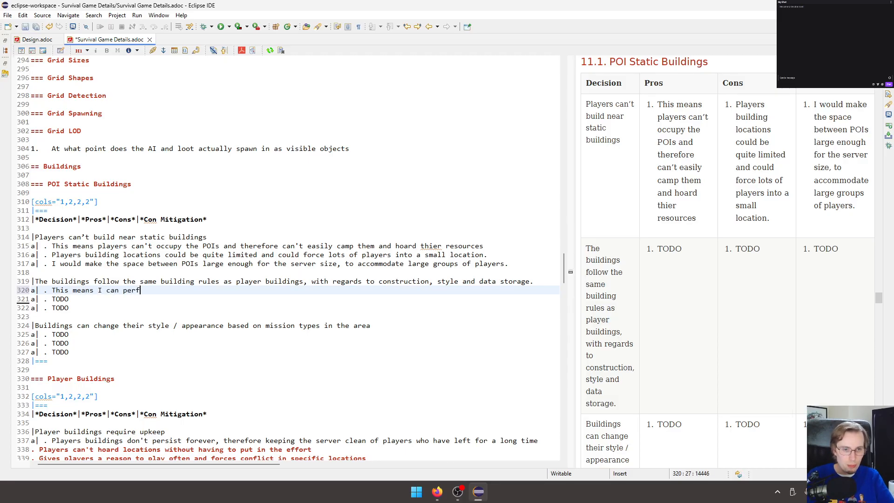
type("ect the build")
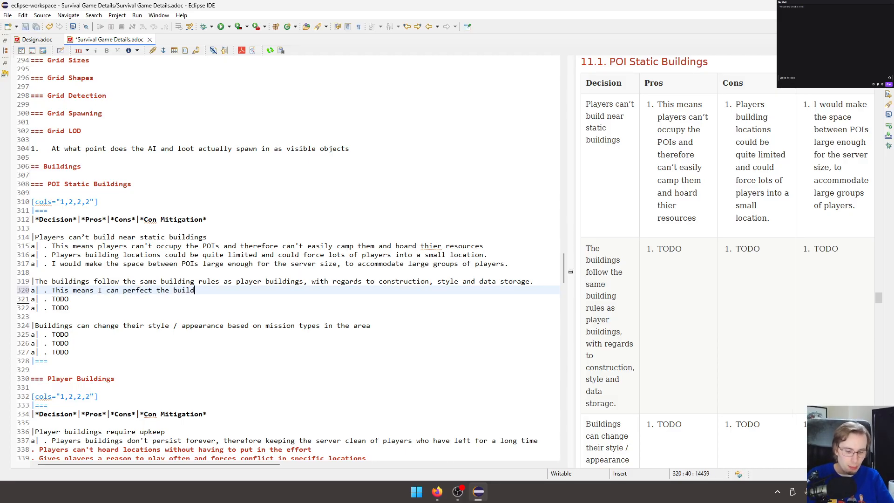
type("ing system ")
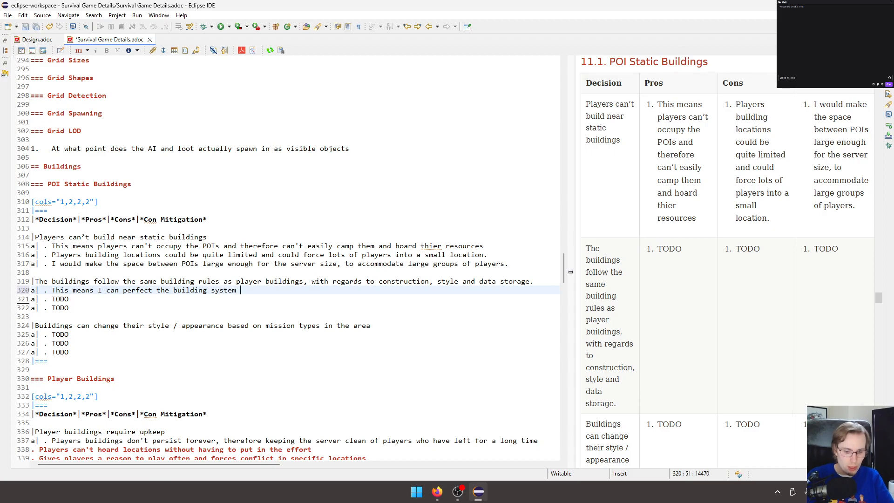
type("by using ")
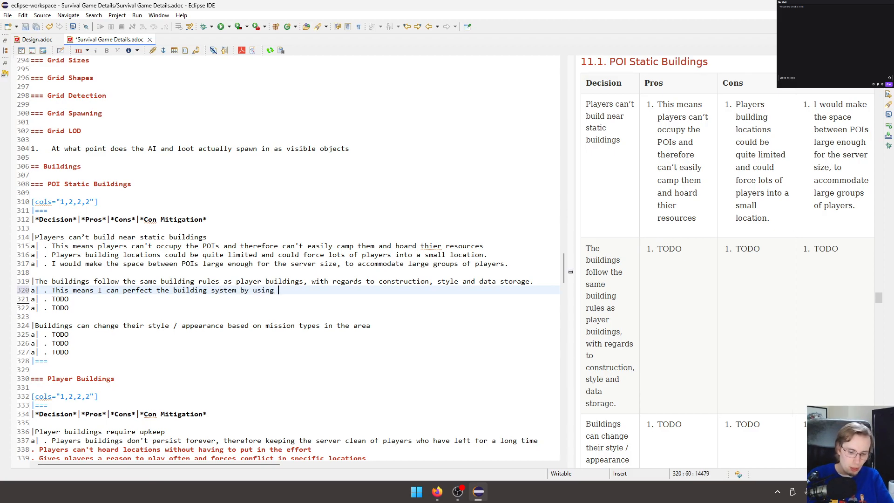
type("it myself to pro")
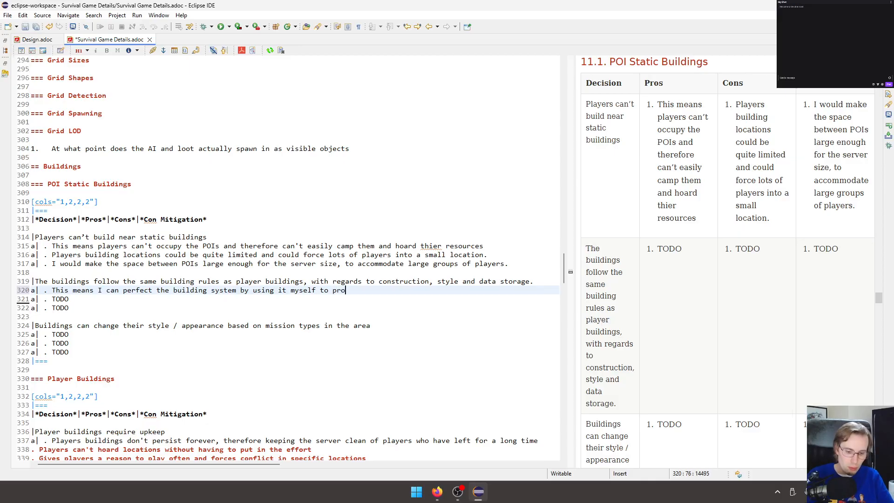
type("duce")
type("buildsing")
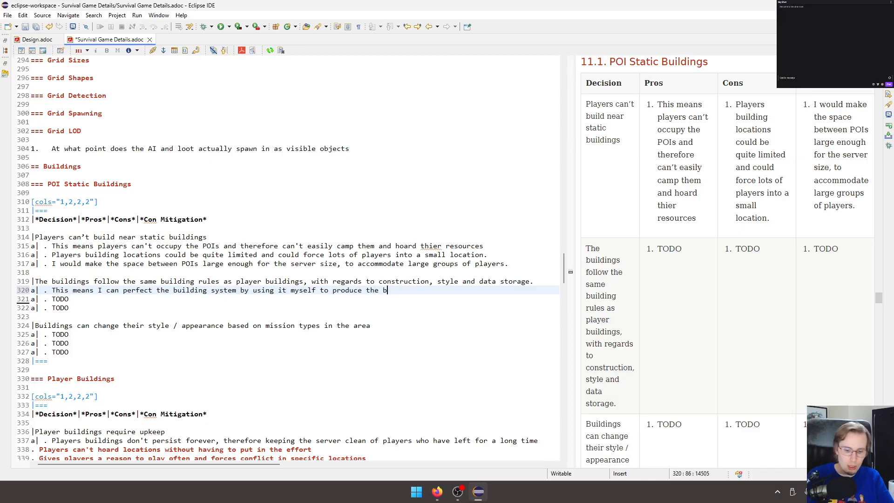
key("BackSpace")
key("BackSpace")
key("BackSpace")
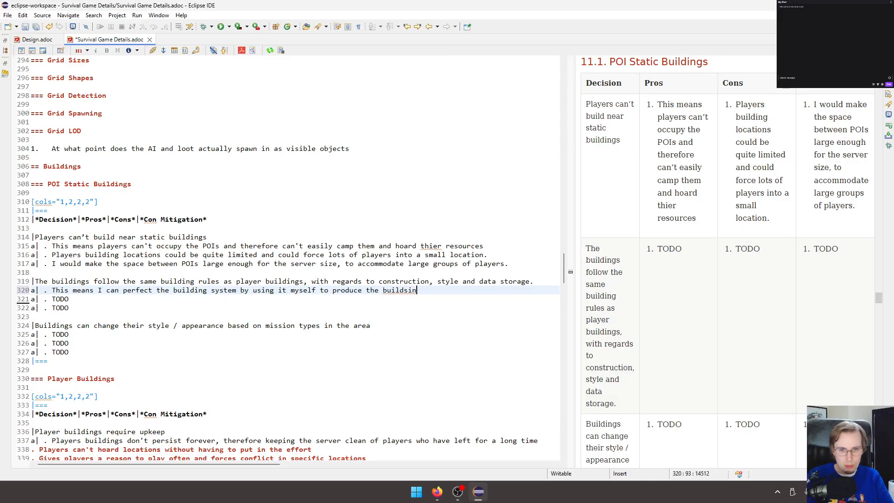
type("ngs ")
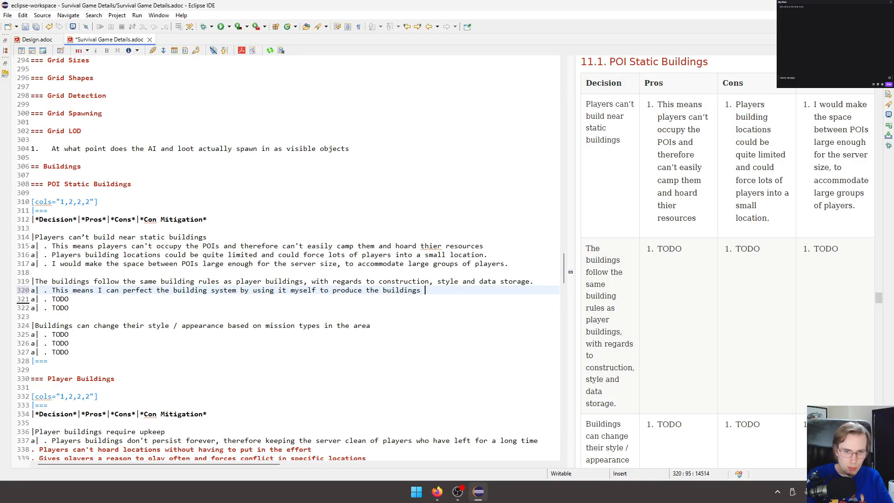
type("sin all POIs")
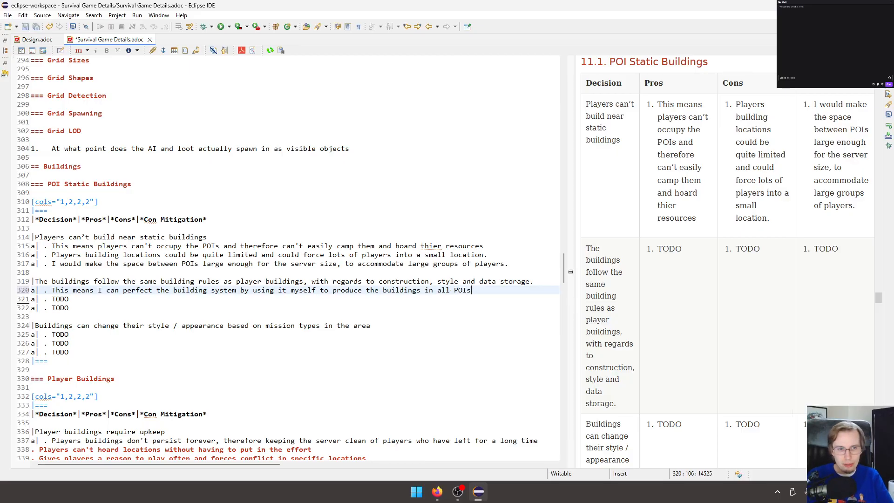
Add a second pro to the building rules row, starting with "The POIs will have the same restrictions, which".
key("Return")
type(".")
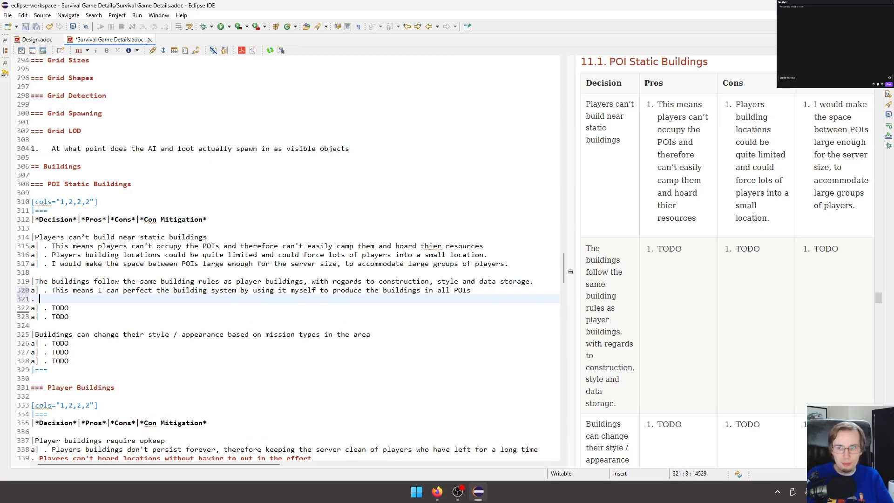
type(" The POI")
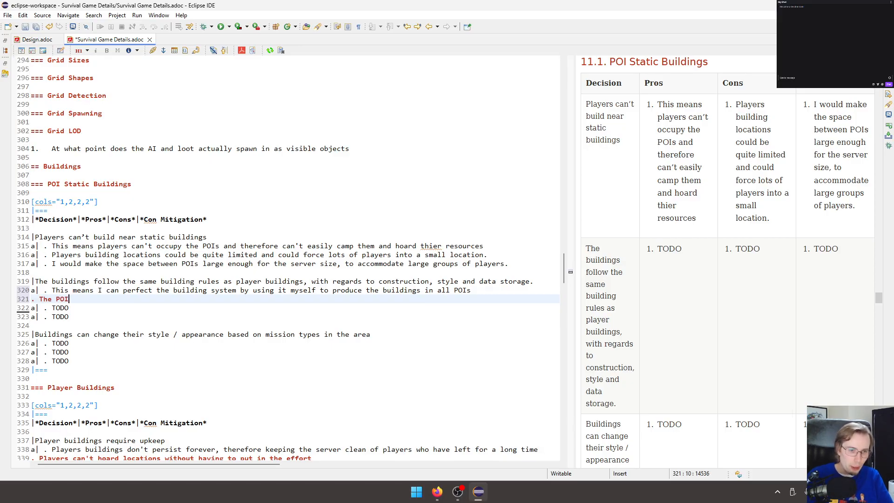
type("s will have th")
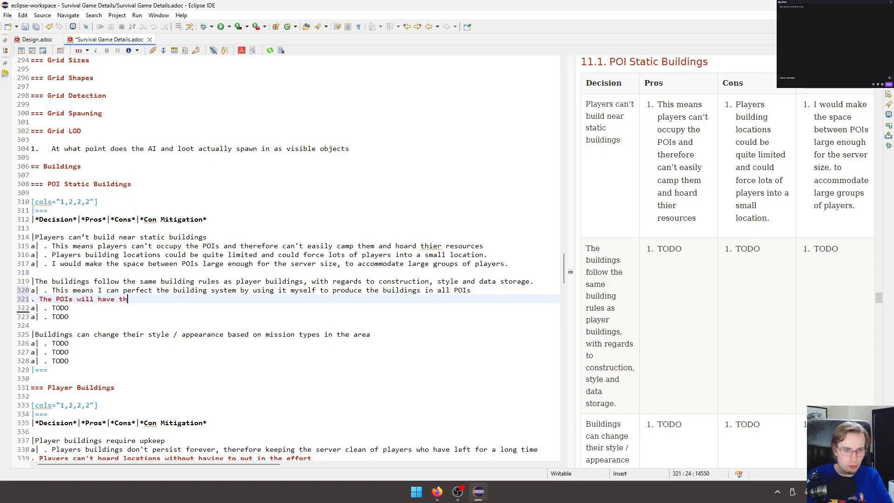
type("e same restrictions ")
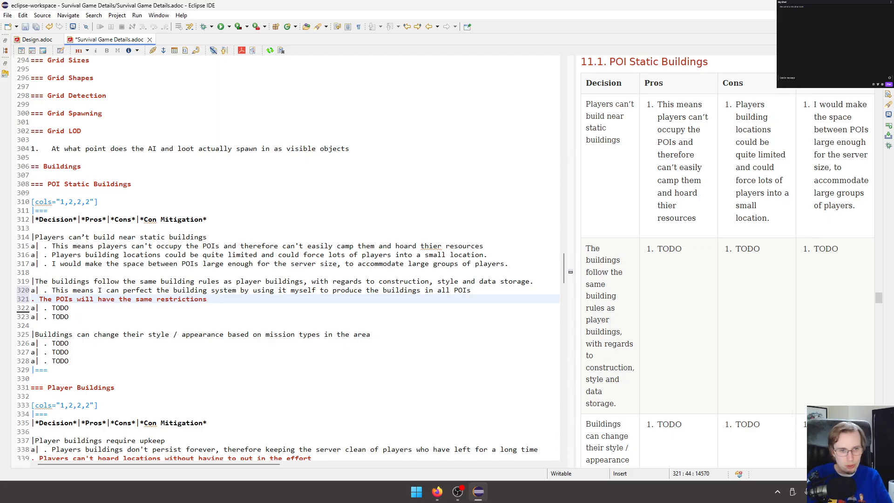
type("that")
key("BackSpace")
key("BackSpace")
key("BackSpace")
key("BackSpace")
key("BackSpace")
type(", which means they'll ")
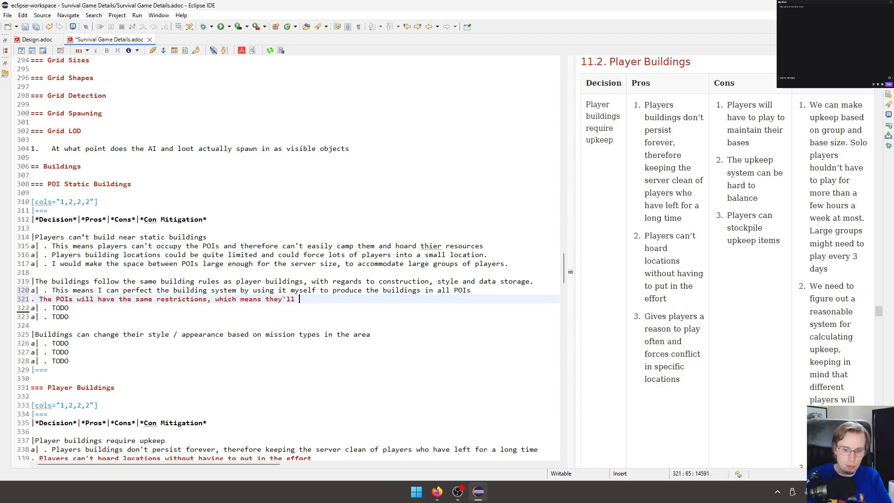
type("be place const")
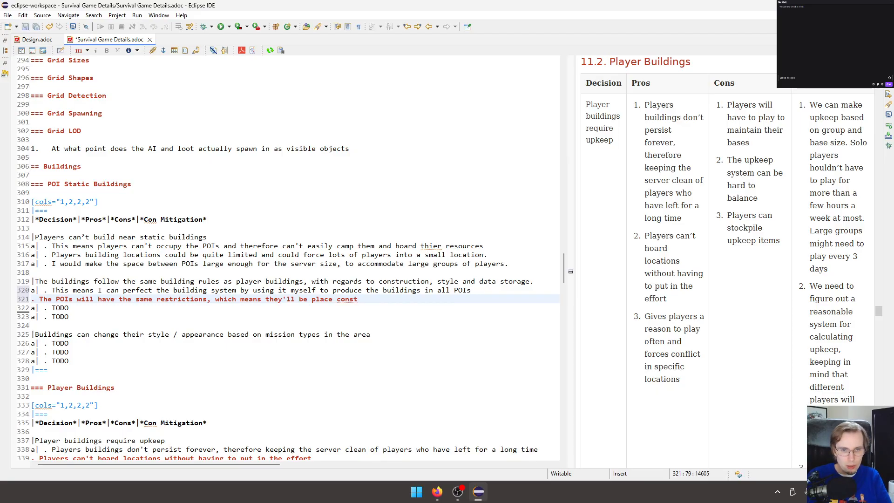
Continue the second pro with "means they'll be place consistienly alongside player buildings".
key("BackSpace")
type("i")
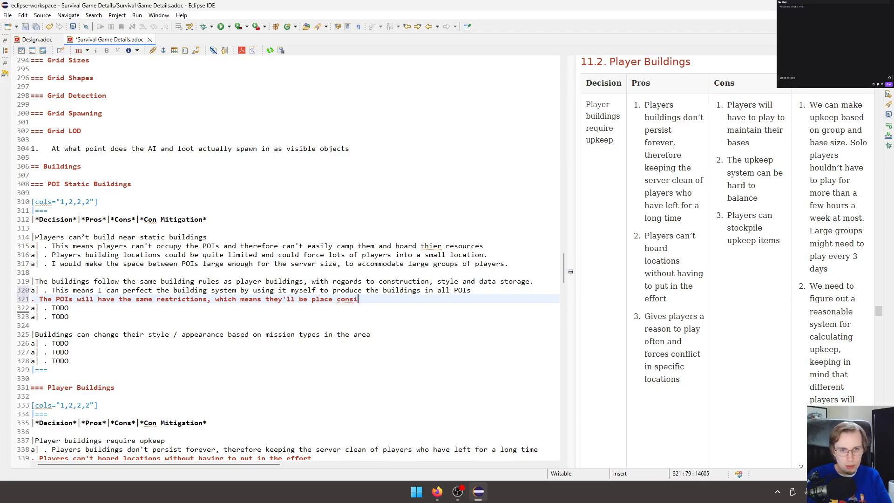
type("stien")
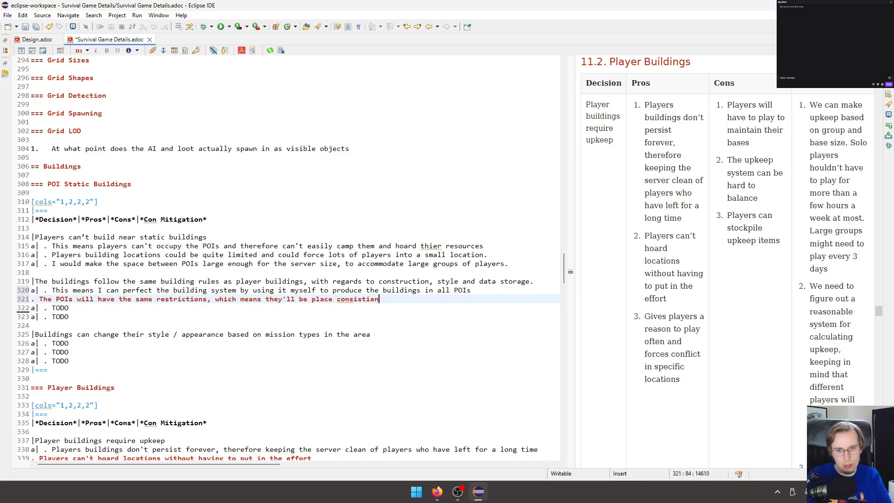
type("ly a")
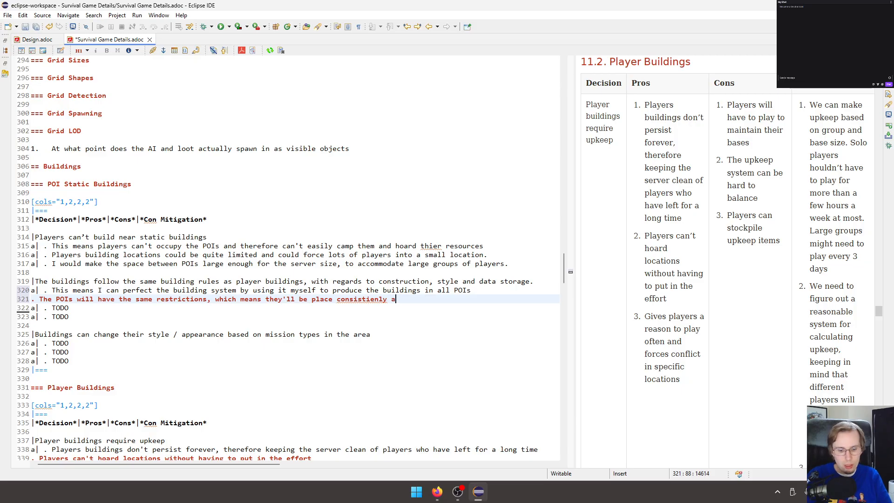
type("longside player")
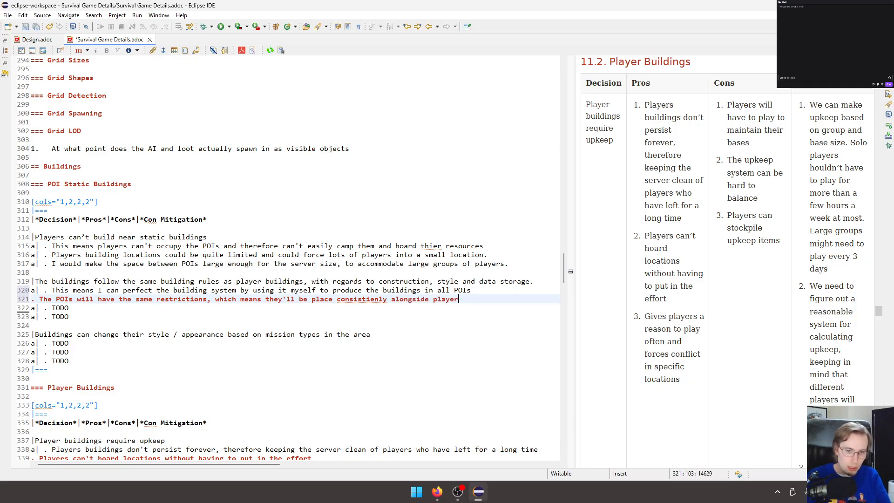
type("s buildings")
Try to correct the misspelled "consistienly" in the second pro and save the document.
key("ctrl+Left")
key("ctrl+Left")
key("ctrl+Left")
key("BackSpace")
key("BackSpace")
key("BackSpace")
key("BackSpace")
key("BackSpace")
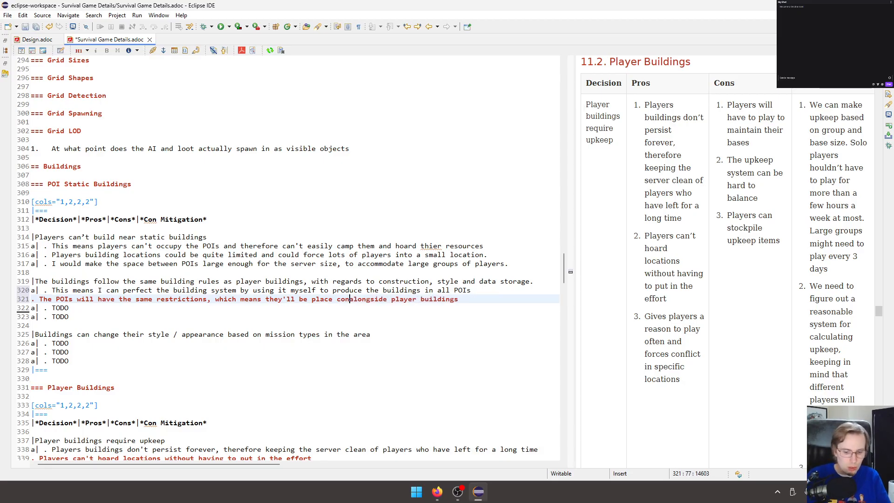
type("ently")
key("ctrl+s")
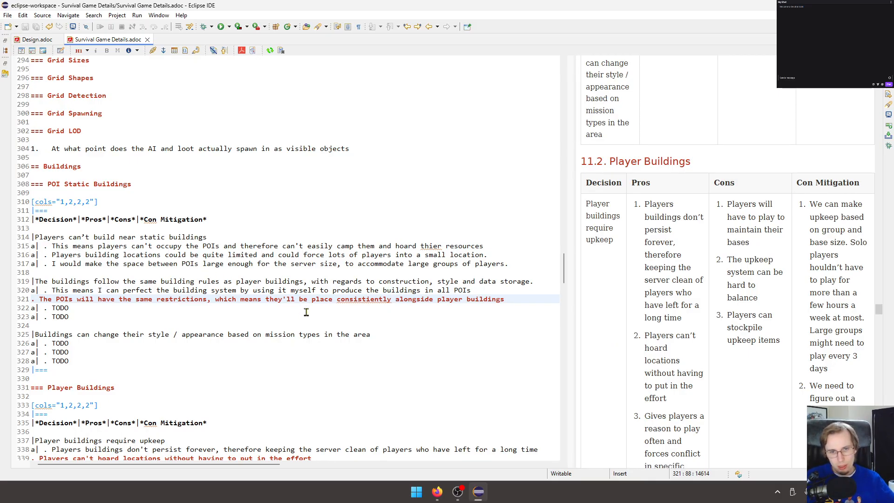
Replace the misspelled "consistiently" in the second pro with "consistently" and save the document.
double_click(349, 301)
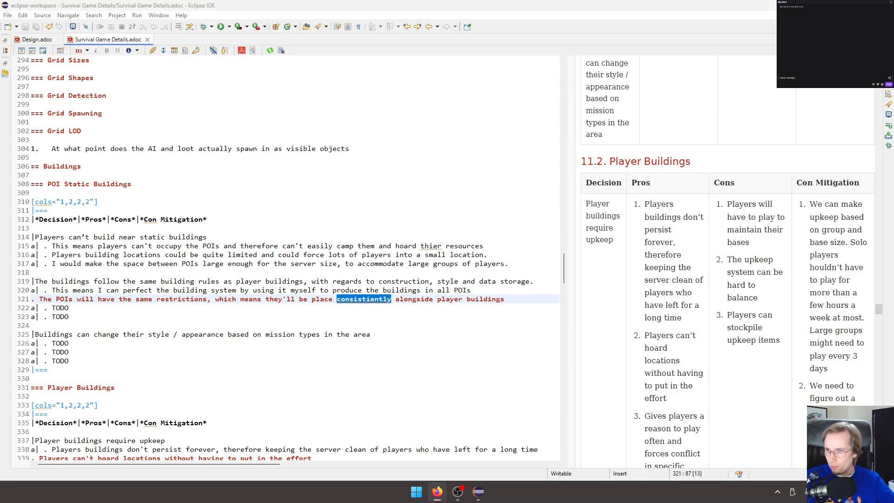
left_click(352, 308)
double_click(357, 300)
type("consistently")
left_click(373, 310)
key("ctrl+s")
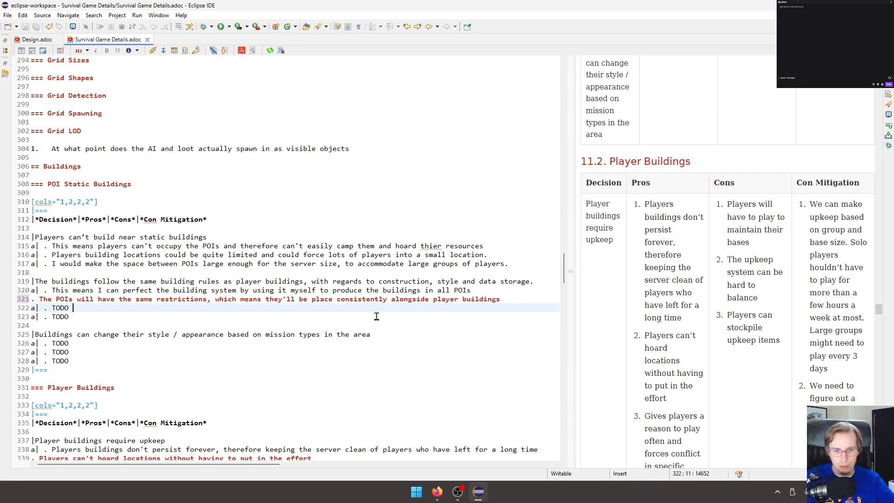
Add a third pro line to the building rules row, starting with "The".
left_click(338, 326)
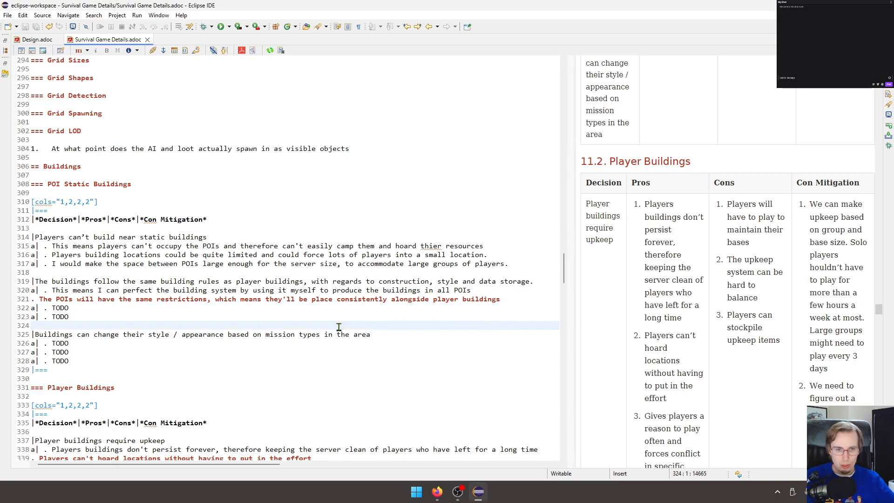
left_click(502, 300)
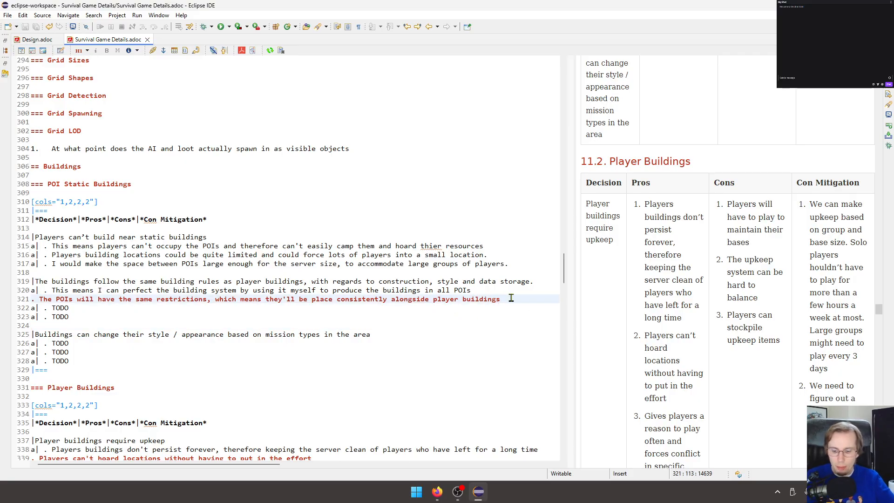
key("Return")
type(". The ")
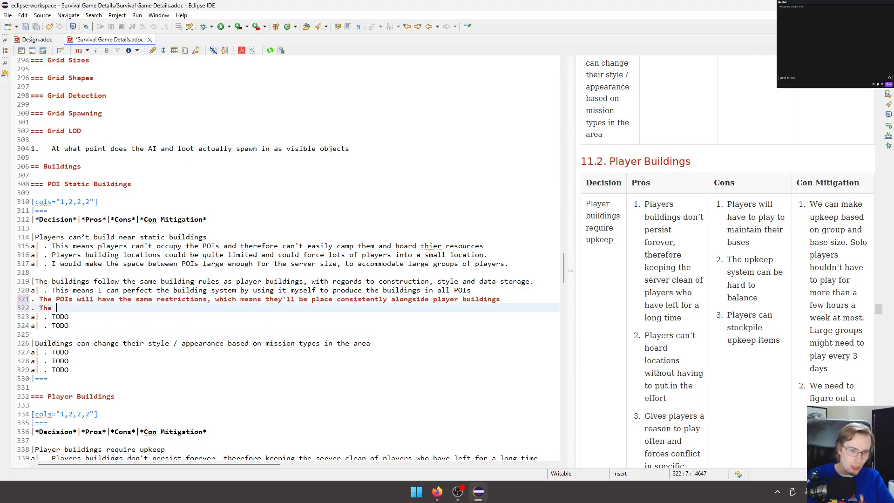
type("sp")
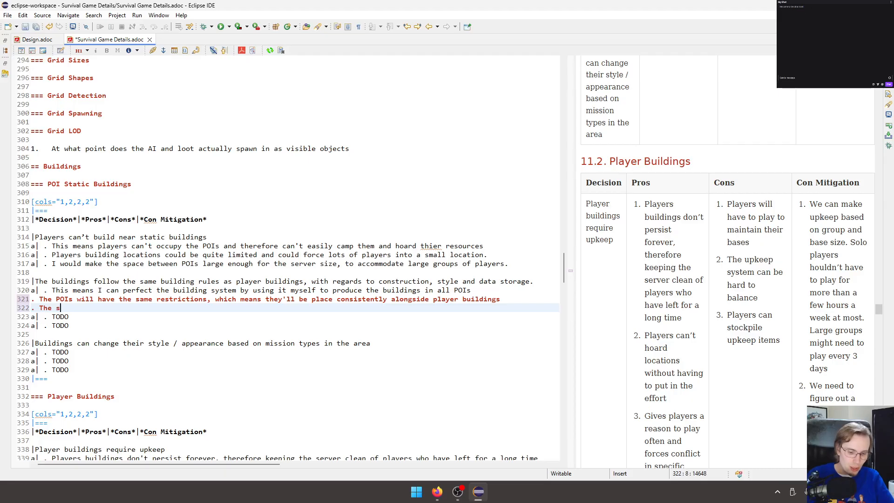
key("BackSpace")
key("BackSpace")
type("as")
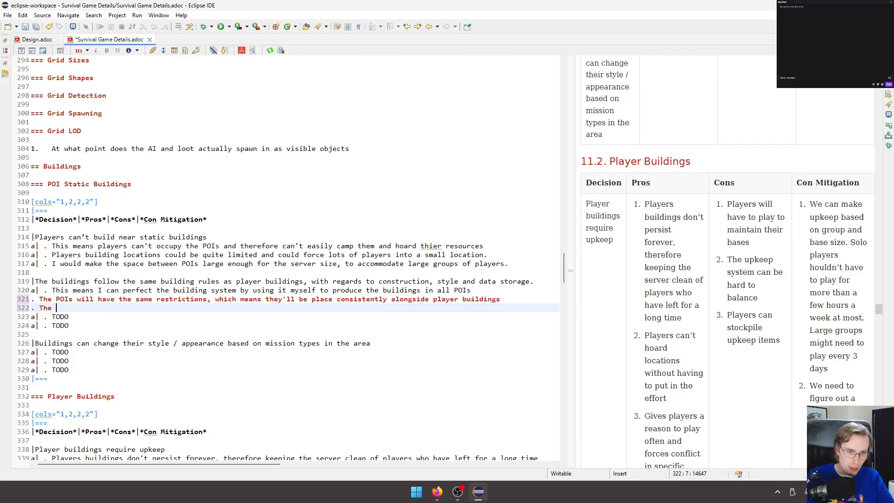
type("ph")
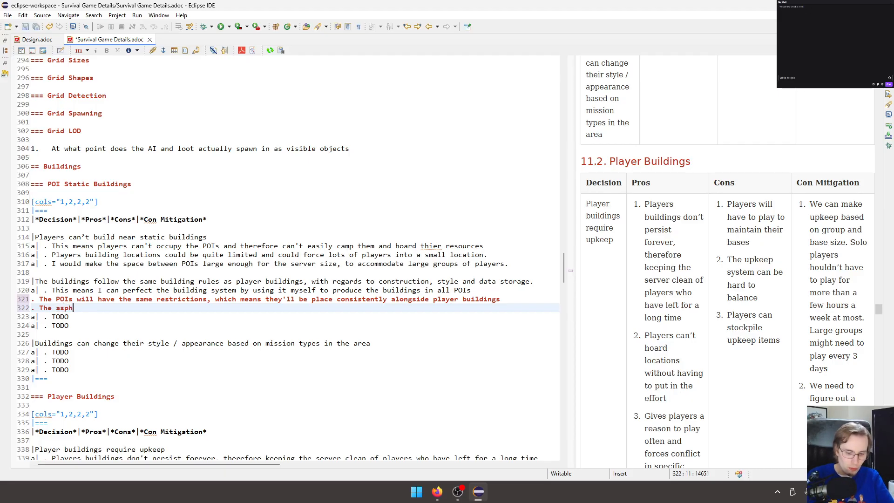
type("etics")
key("ctrl+BackSpace")
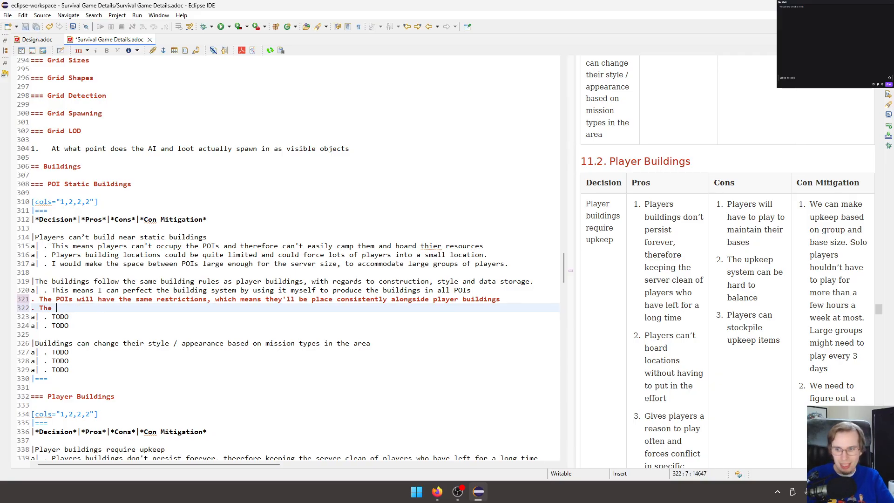
key("alt+Tab")
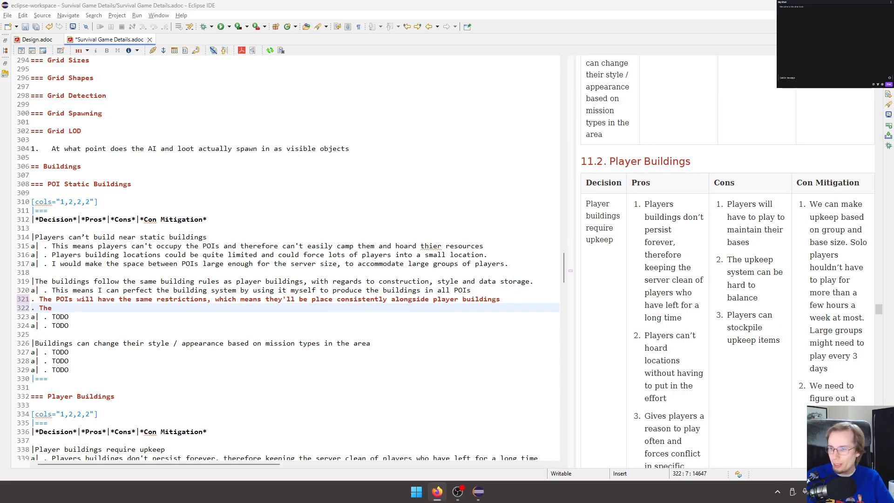
left_click(239, 236)
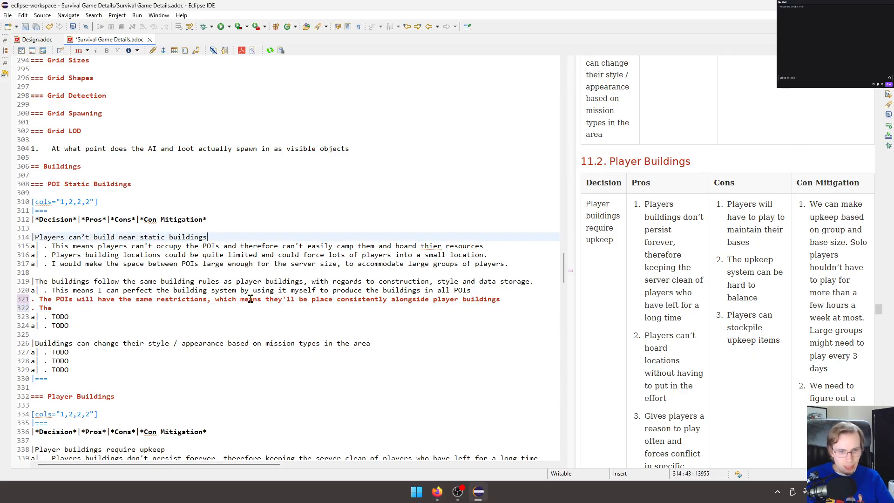
Continue the third pro with "aesthetics of the buildings will be the same as the players.".
left_click(153, 308)
type("aesthetics")
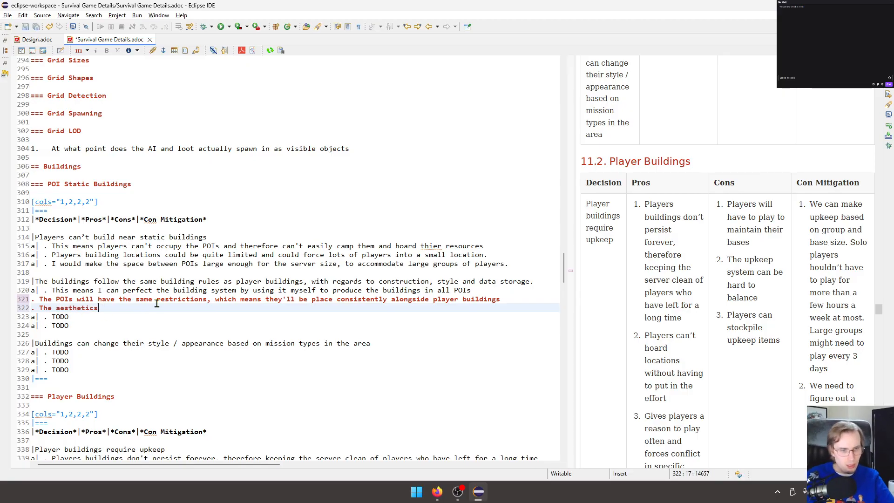
type(" of the buildings will be the same as")
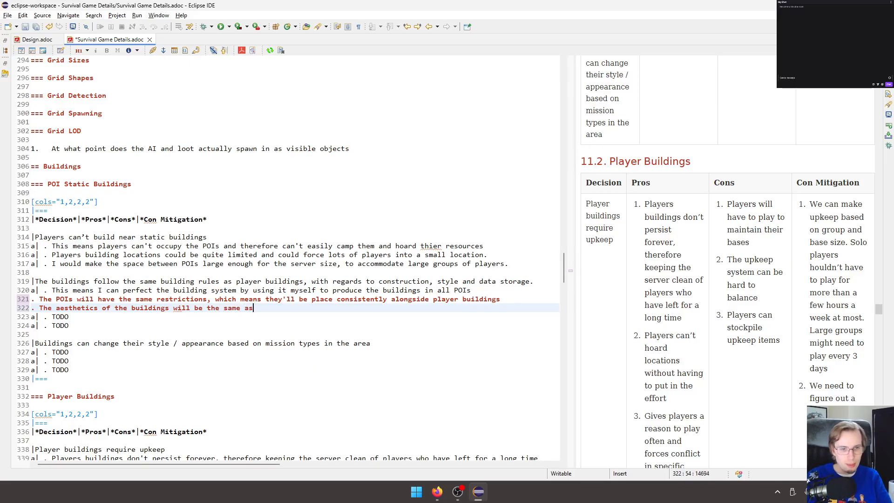
type(" the playu")
key("BackSpace")
type("ers. Meaning they ")
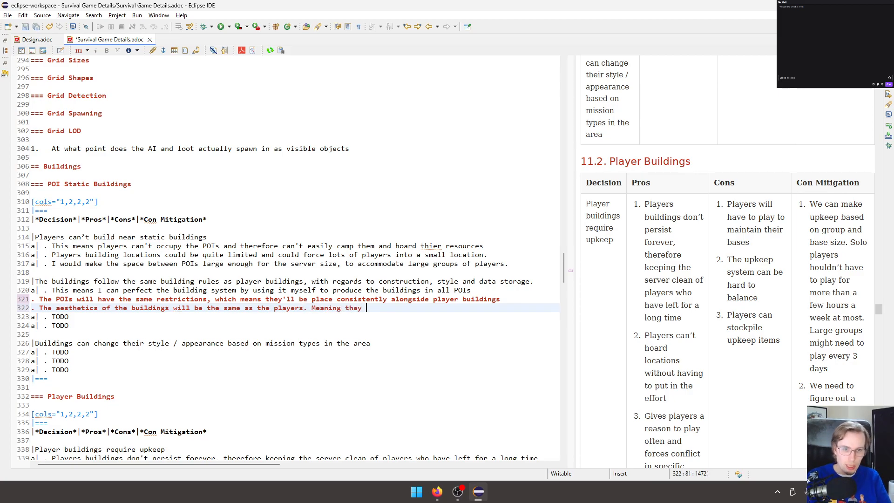
type("will fit nicely in to the world")
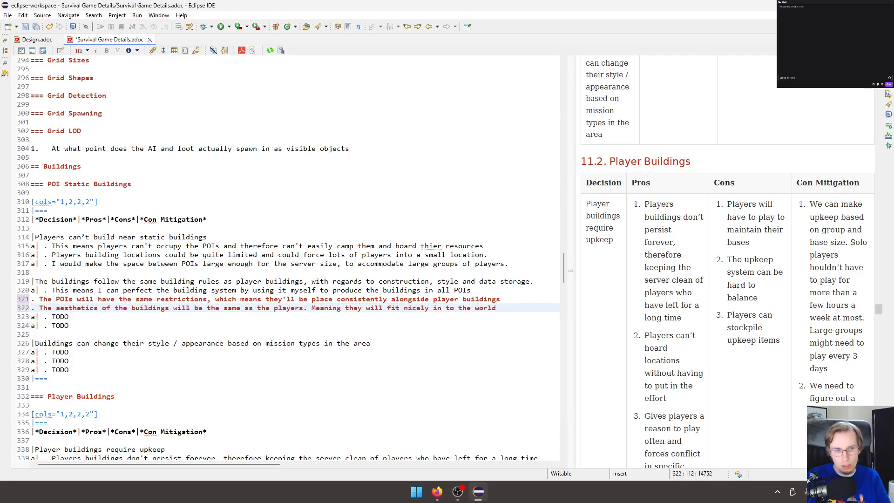
Append "Meaning they will fit nicely in to the world" to the third pro and save the document.
key("ctrl+s")
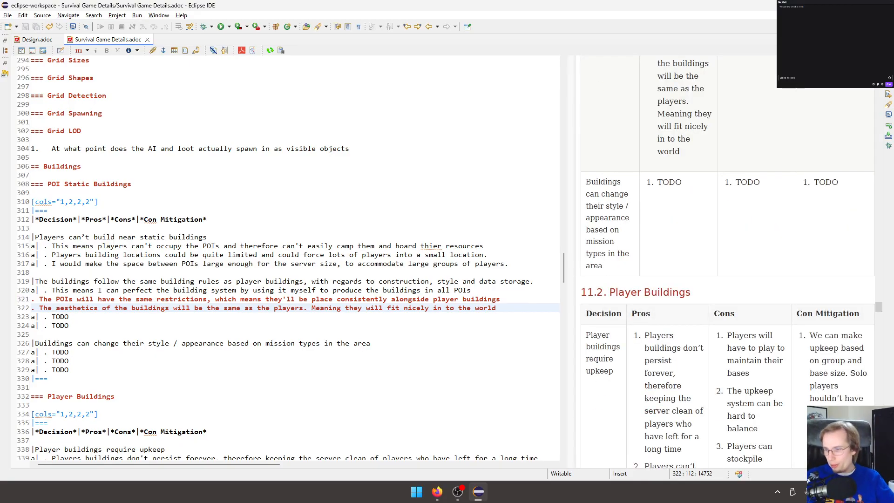
Clear the TODO placeholder from the building rules row's con, keeping its list marker, and save the document.
left_click(136, 319)
triple_click(55, 317)
left_click(93, 320)
key("BackSpace")
key("BackSpace")
key("BackSpace")
key("BackSpace")
key("BackSpace")
key("BackSpace")
key("BackSpace")
type(".")
key("ctrl+s")
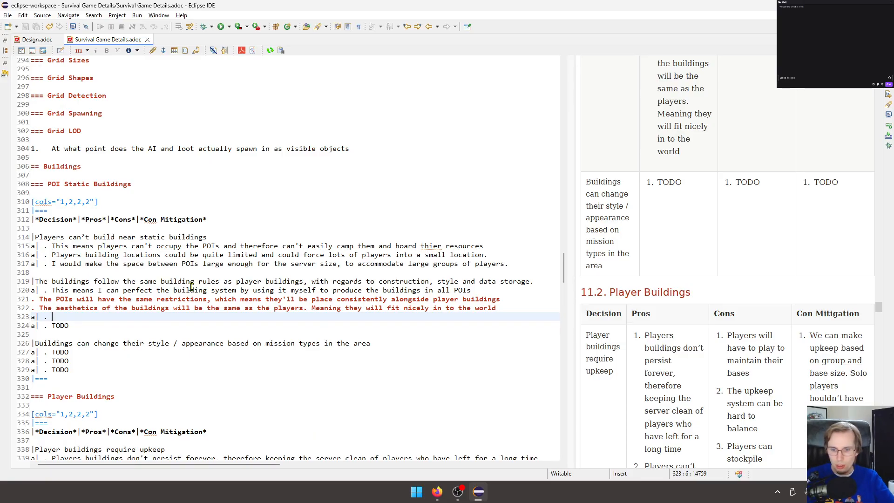
Begin the building rules row's first con with "If my building system doesn't work well".
type("If my")
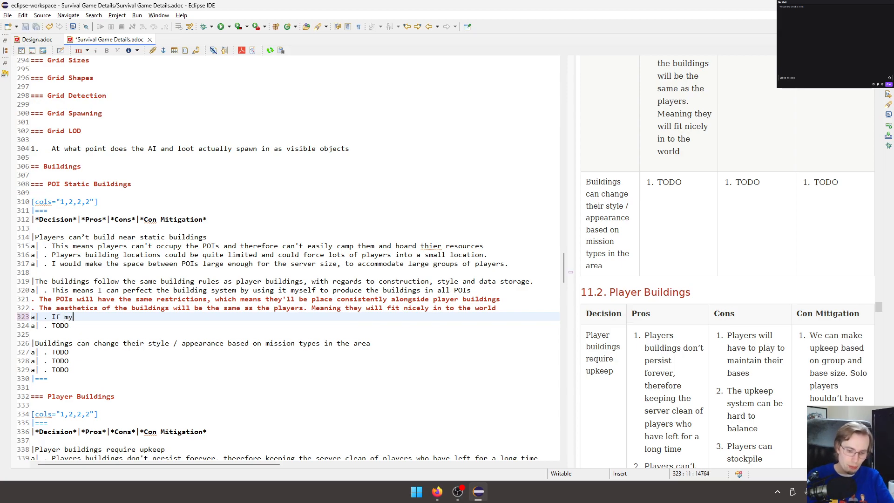
type(" building syste")
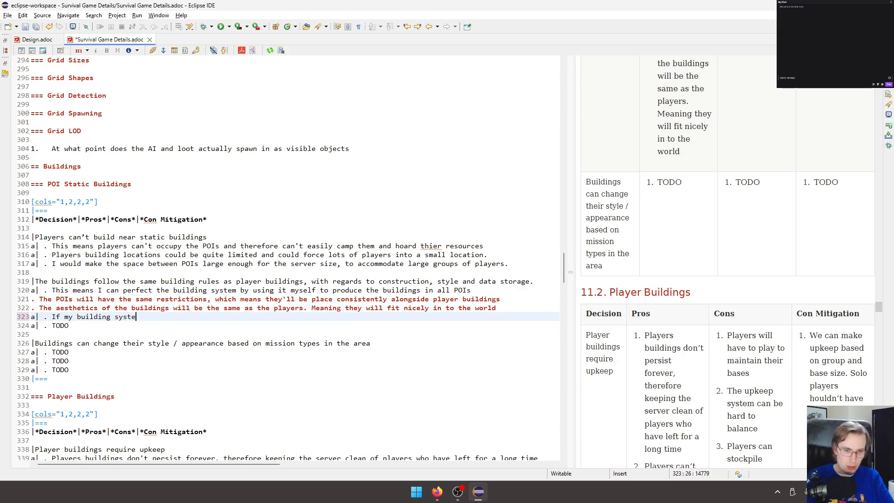
type("m doesn't wo")
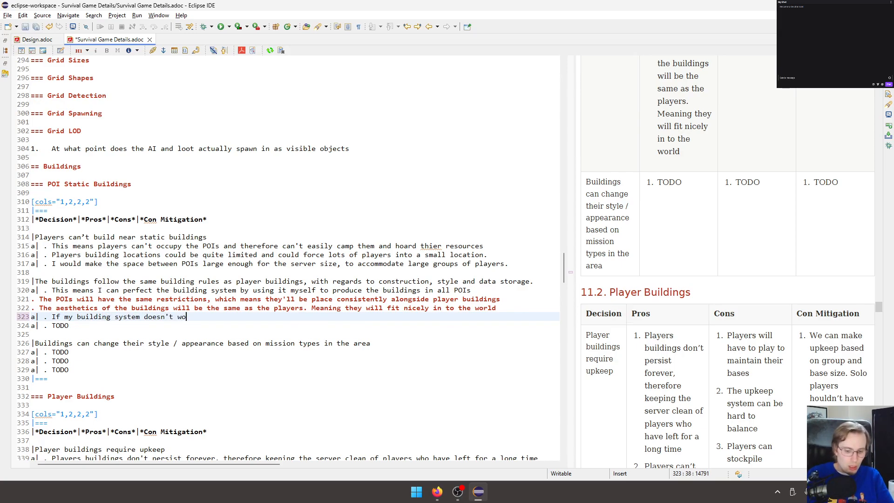
type("rk well or ")
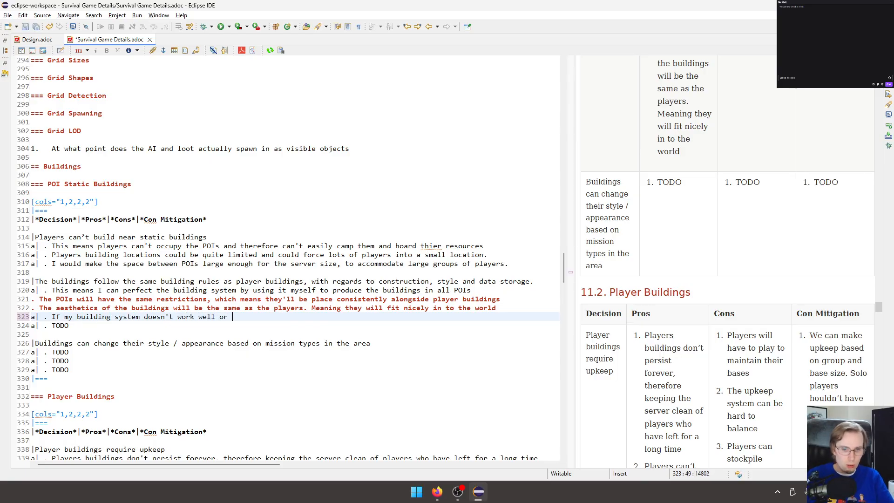
type("the ")
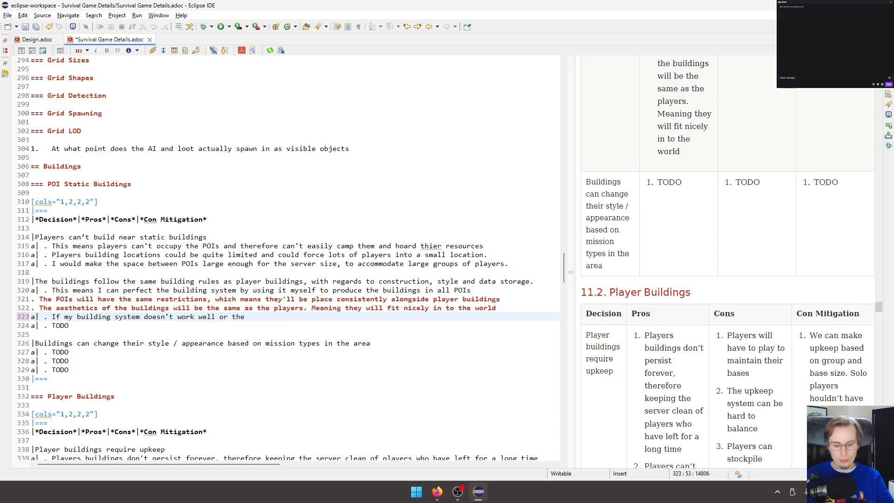
type("Building")
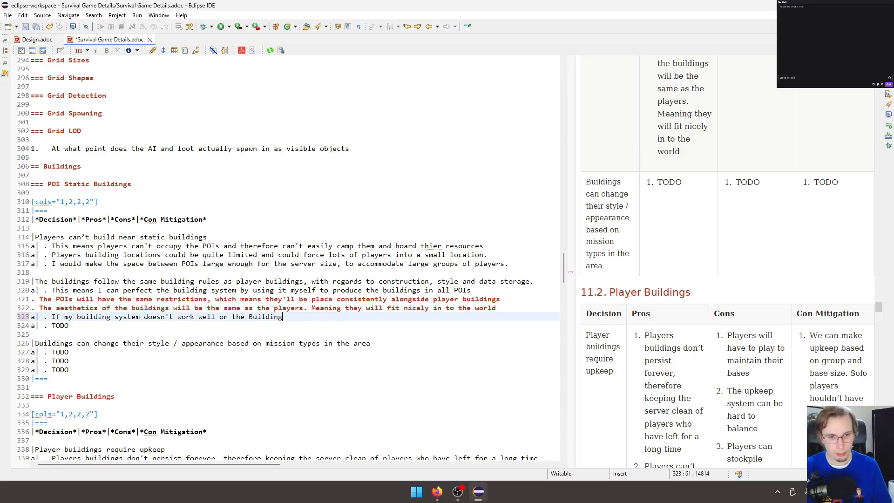
key("ctrl+BackSpace")
key("ctrl+BackSpace")
key("ctrl+BackSpace")
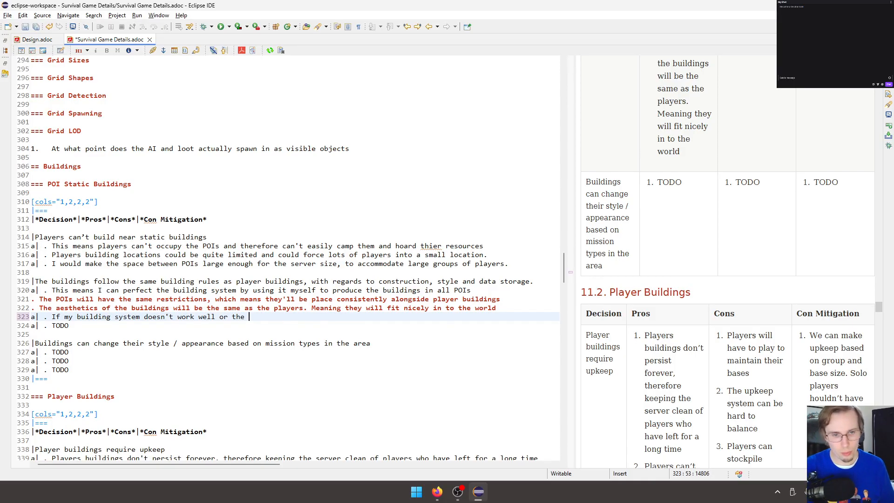
Continue the first con with "then I can make poor POIs for the players to explore".
type("then I can m")
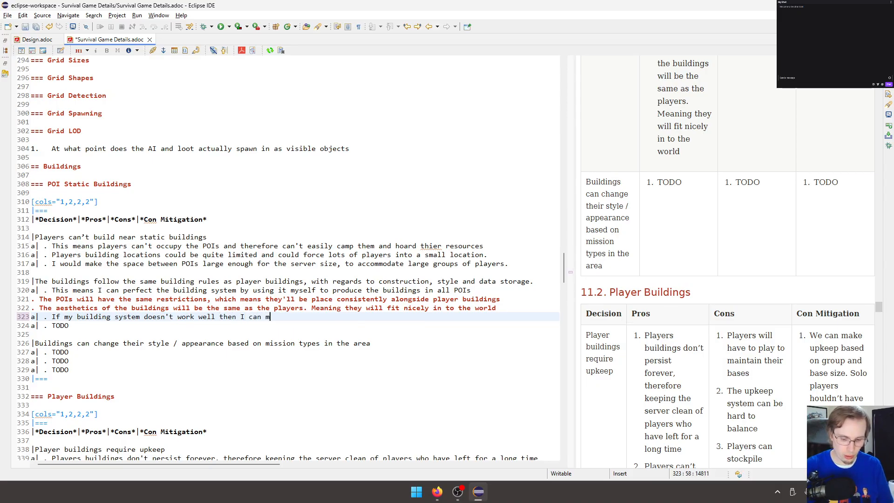
type("ake poor POIs fo")
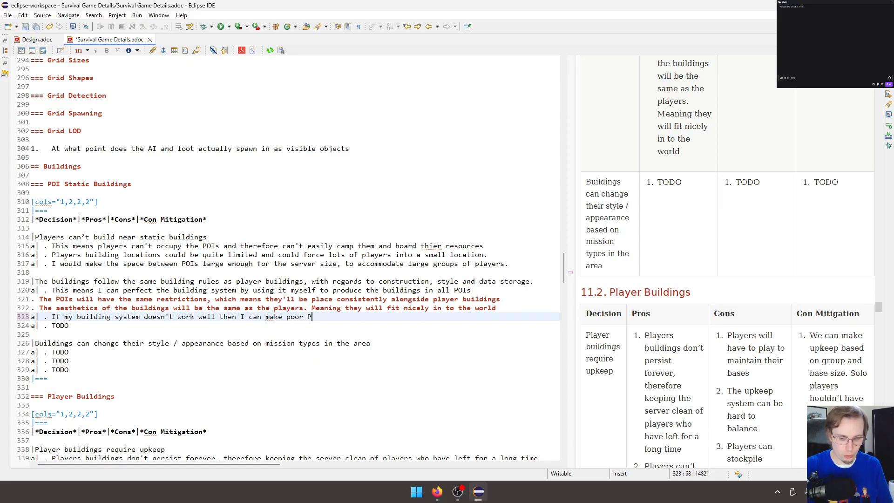
type("pla")
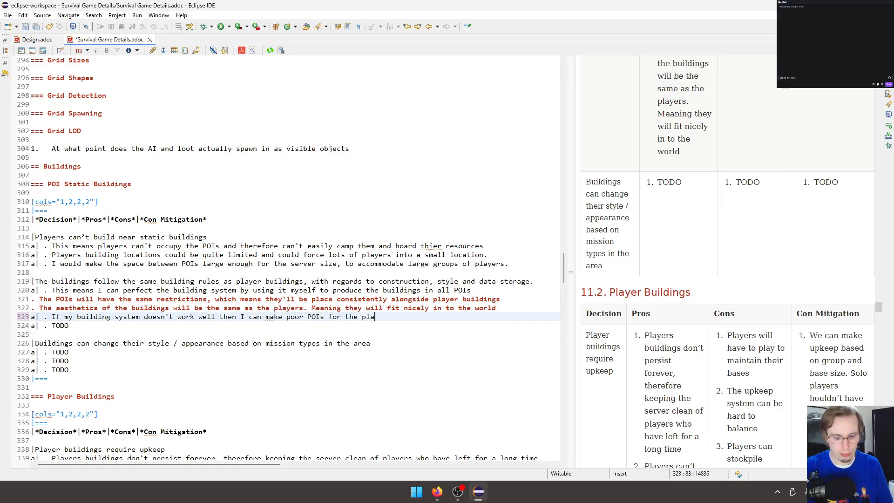
type("yers to explore")
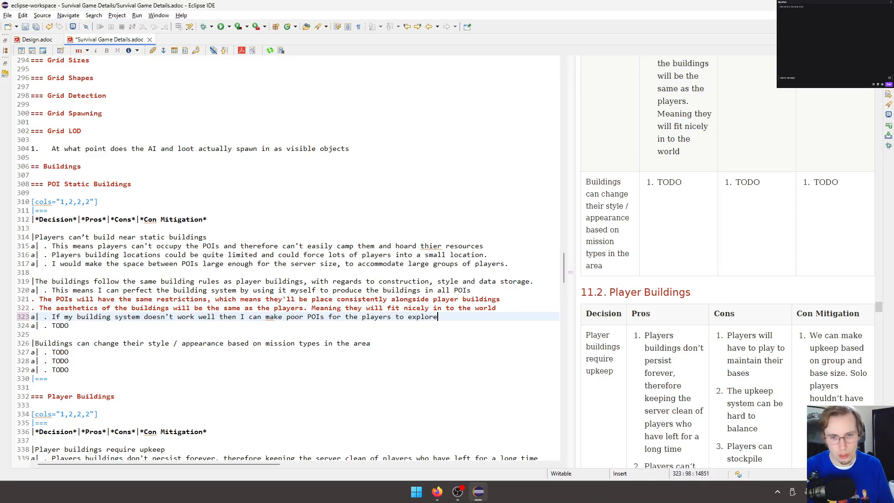
Add a second con line to the building rules row reading "The aesthetics might be lower quaility than they otherwise could be".
key("Return")
type(". The ")
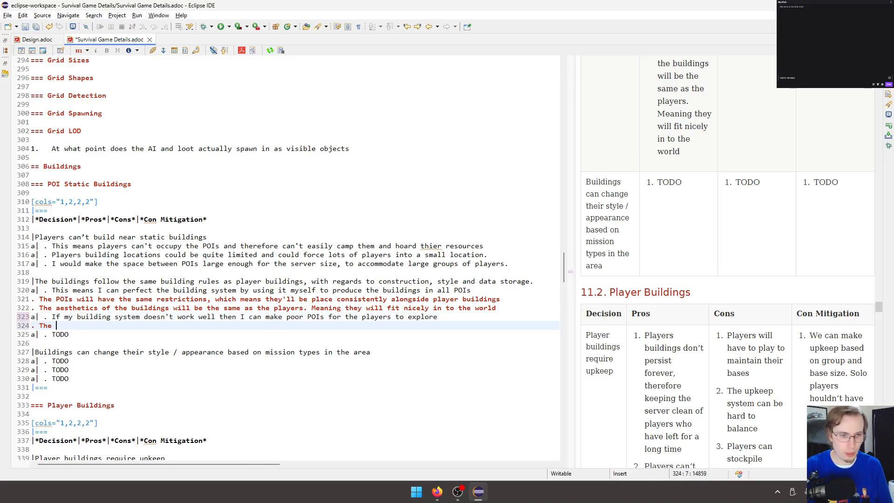
type("aesthetics")
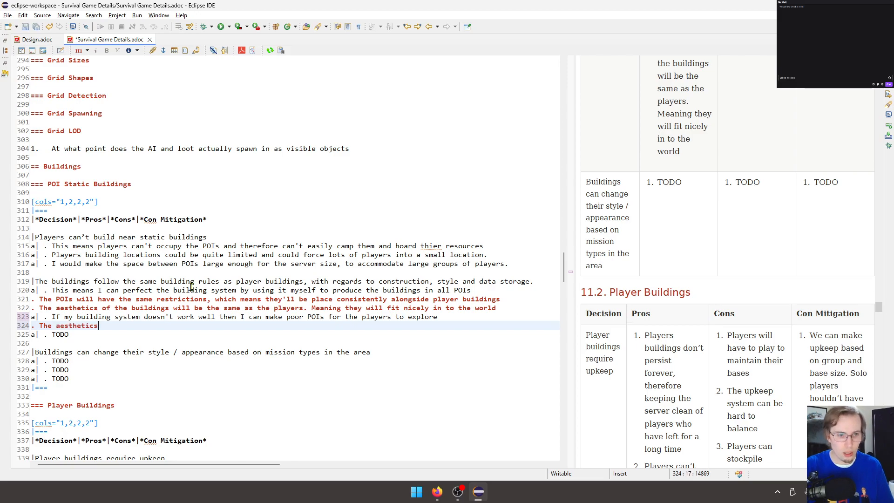
type(" might be lower quaility than the")
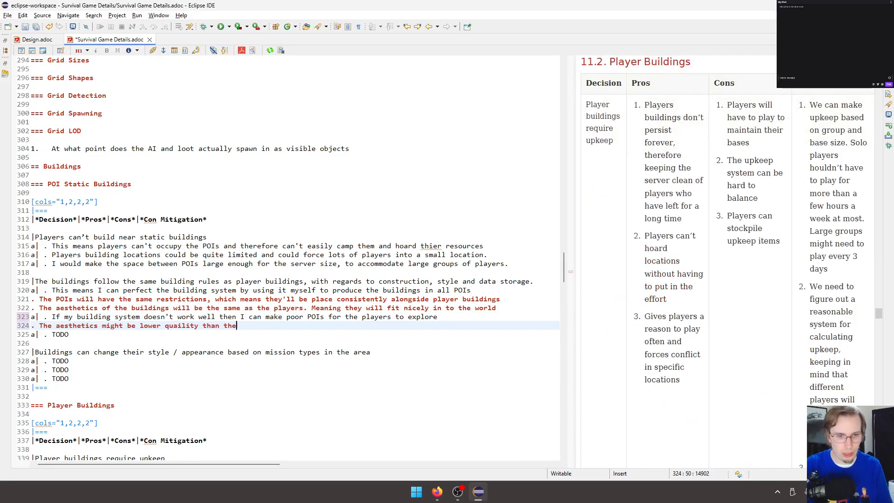
type("y otherwise could be")
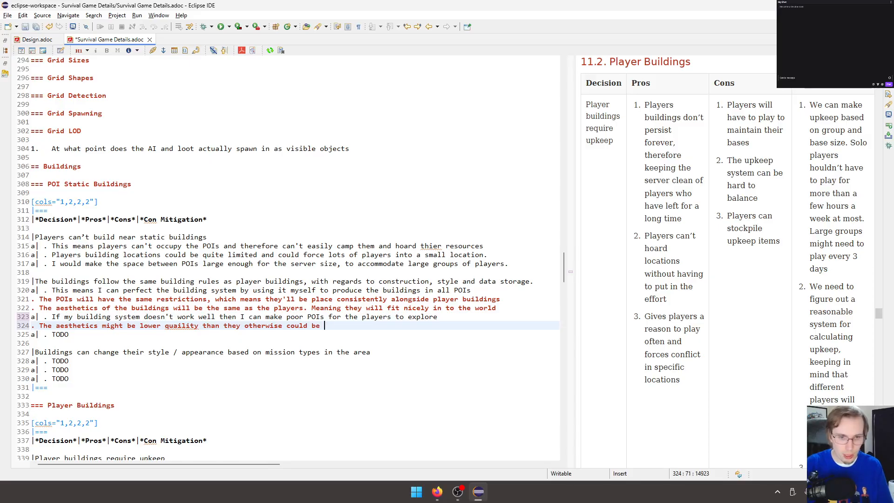
Append ", when limited to the players building system" to the second con and save the document.
key("BackSpace")
type(", when limited to the players p")
type("uilding ")
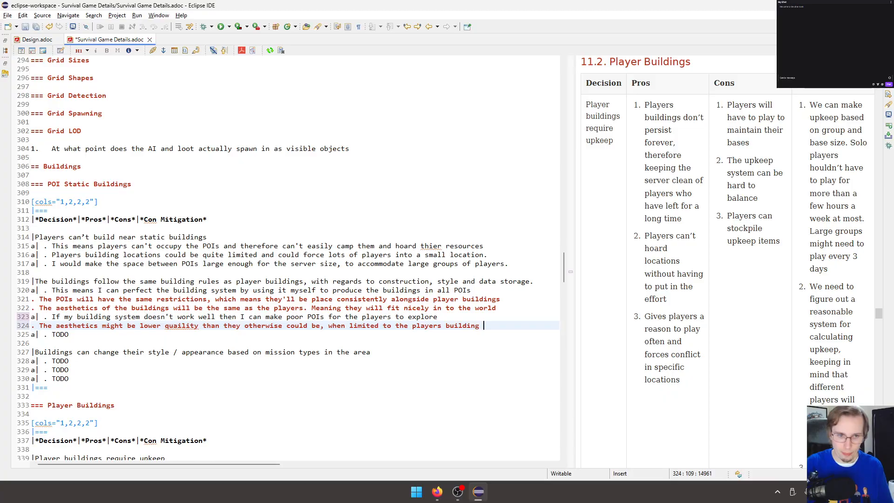
type("system")
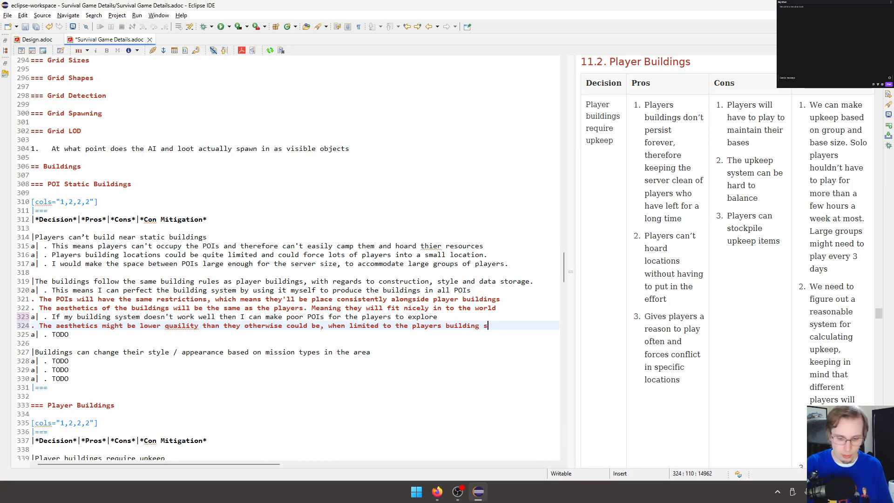
key("ctrl+s")
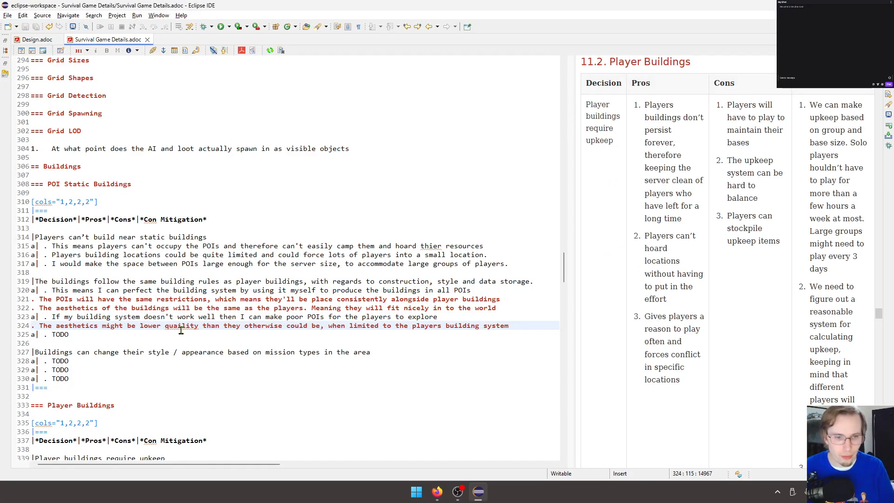
Correct the spelling of "quality" in the building rules row's second con and save the document.
left_click(181, 327)
key("BackSpace")
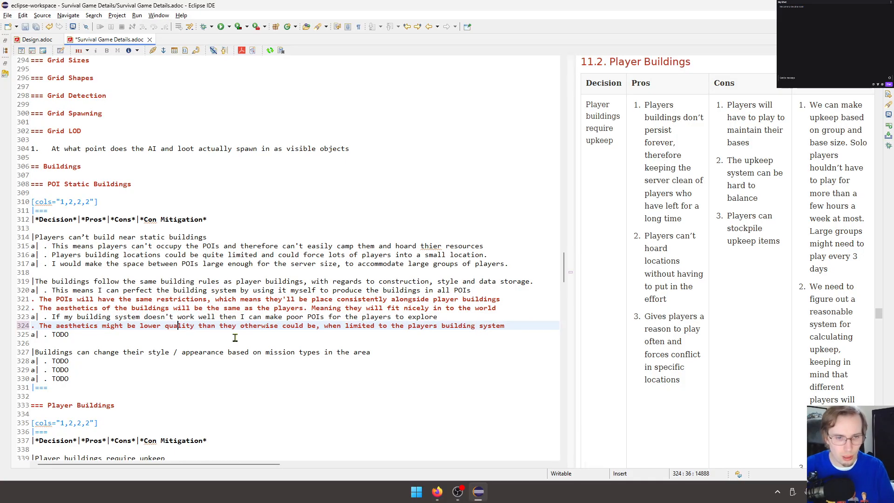
key("ctrl+s")
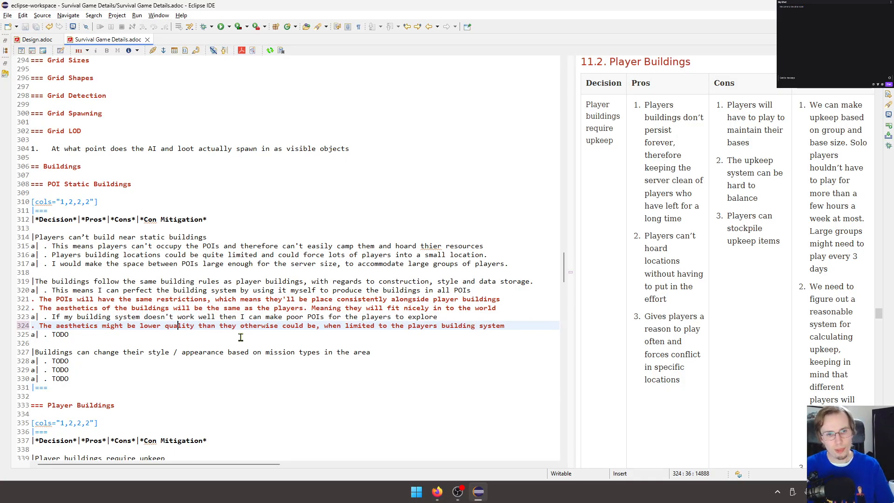
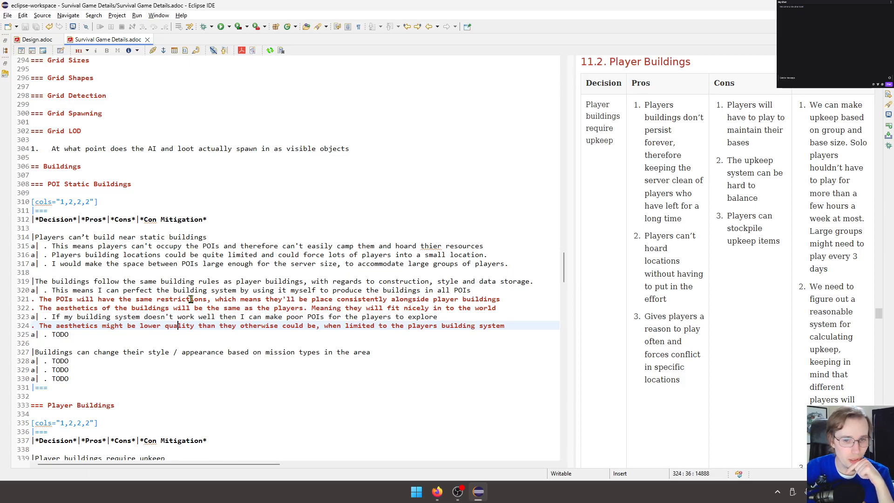
Examine the rendered decision tables of the Buildings section in a widened preview, including POI Static Buildings, Player Buildings and Upkeep Approach.
left_click(124, 338)
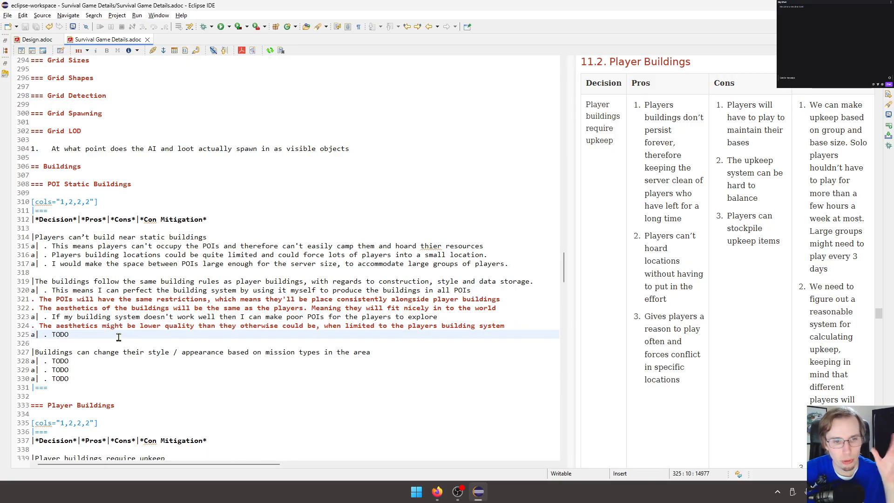
double_click(65, 335)
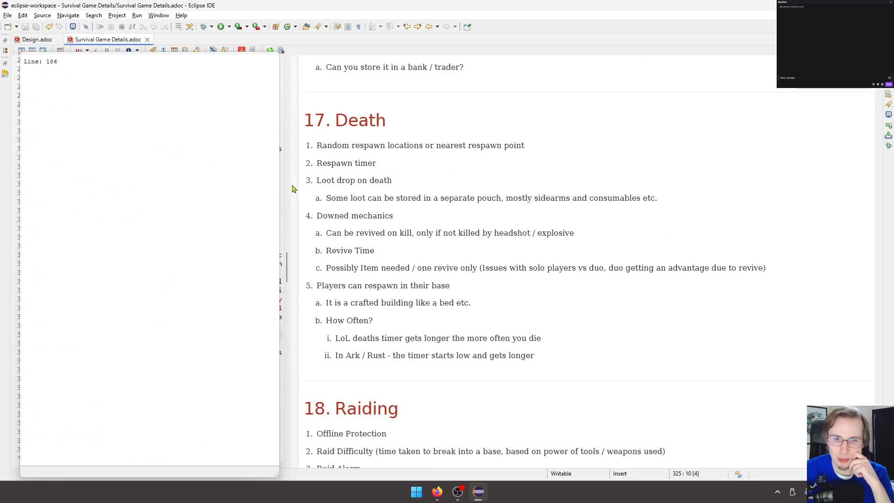
left_click(136, 302)
scroll(524, 232, "down", 8)
scroll(523, 231, "up", 15)
scroll(523, 231, "up", 12)
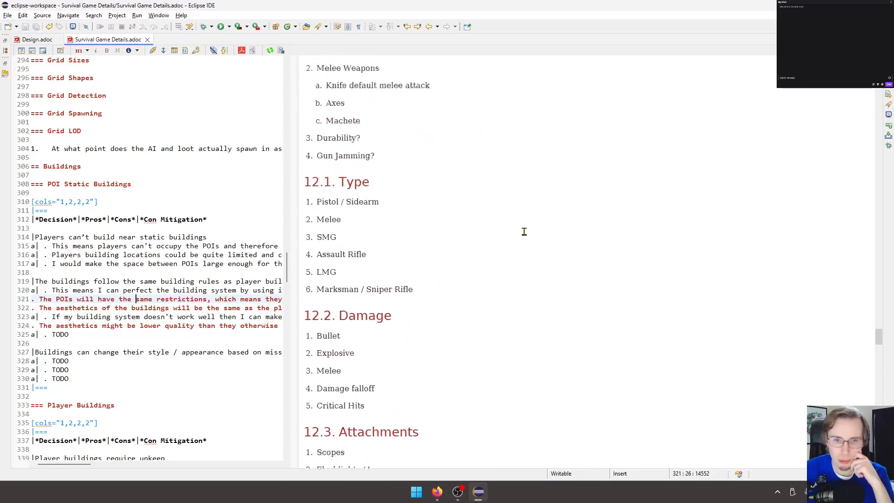
scroll(524, 231, "down", 3)
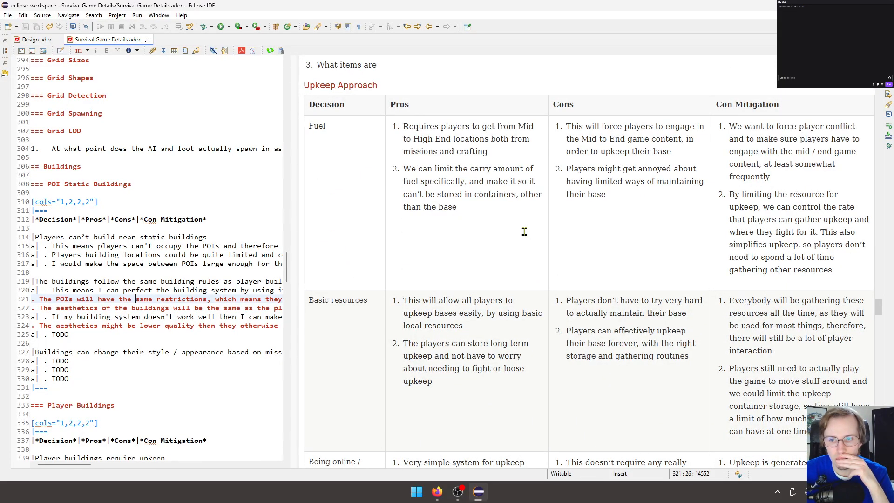
scroll(524, 232, "down", 3)
scroll(524, 231, "down", 6)
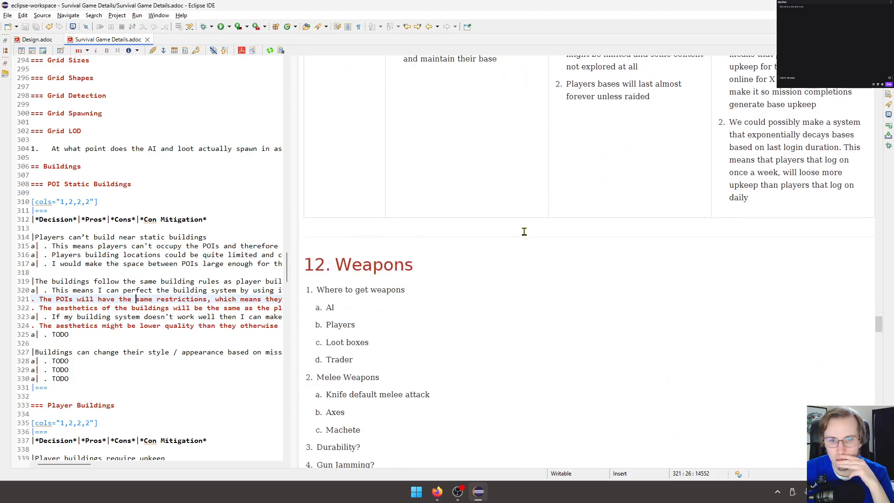
scroll(523, 231, "up", 3)
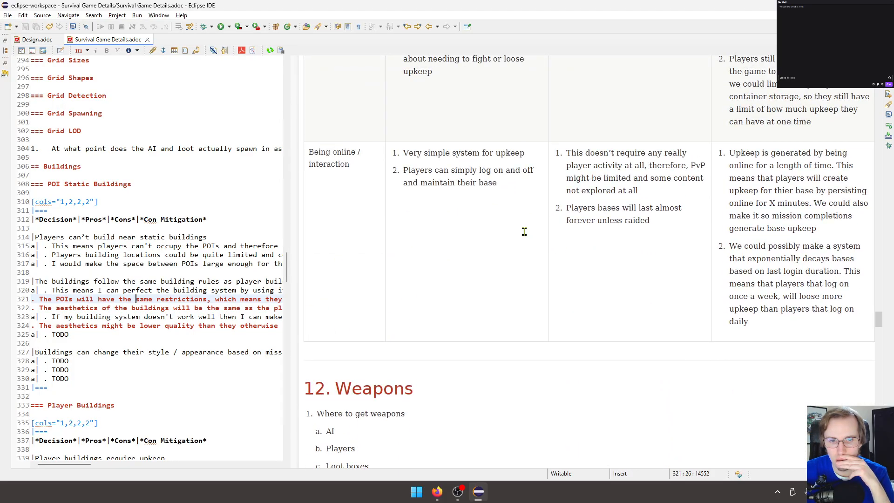
scroll(524, 232, "down", 10)
scroll(524, 231, "up", 20)
scroll(524, 232, "up", 5)
scroll(524, 231, "down", 2)
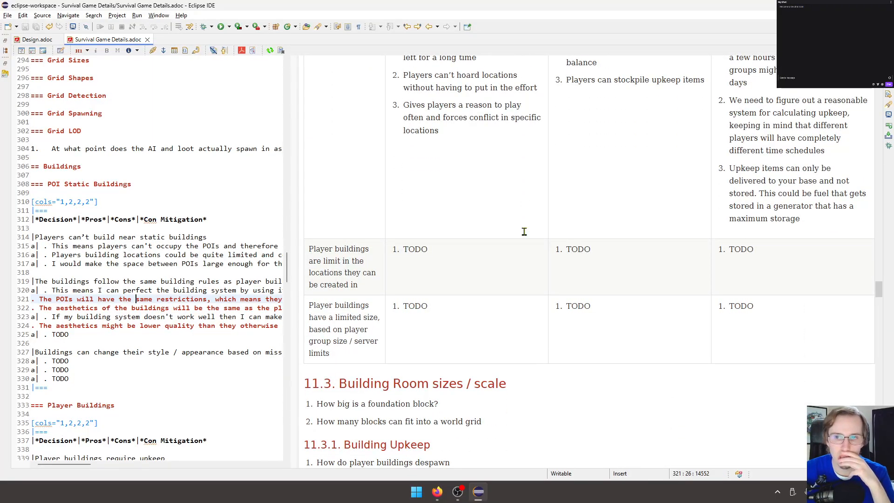
scroll(523, 232, "up", 3)
scroll(524, 232, "up", 10)
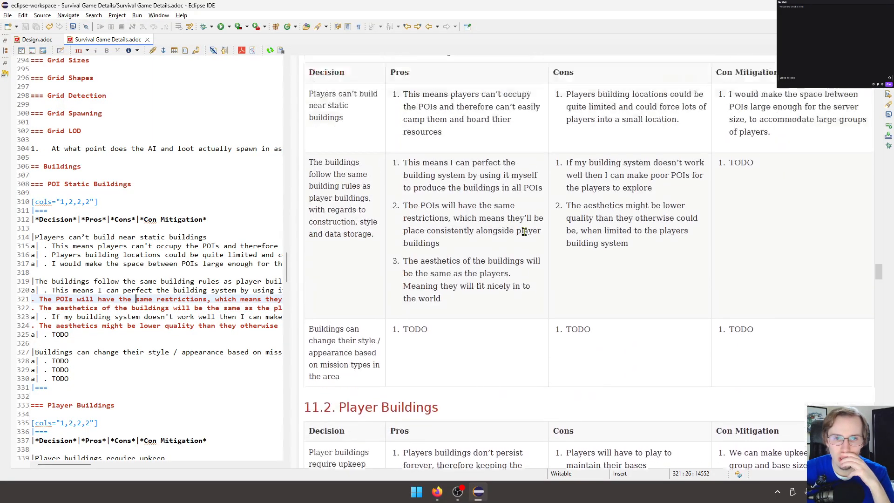
scroll(524, 231, "down", 3)
scroll(523, 231, "down", 7)
scroll(523, 231, "up", 5)
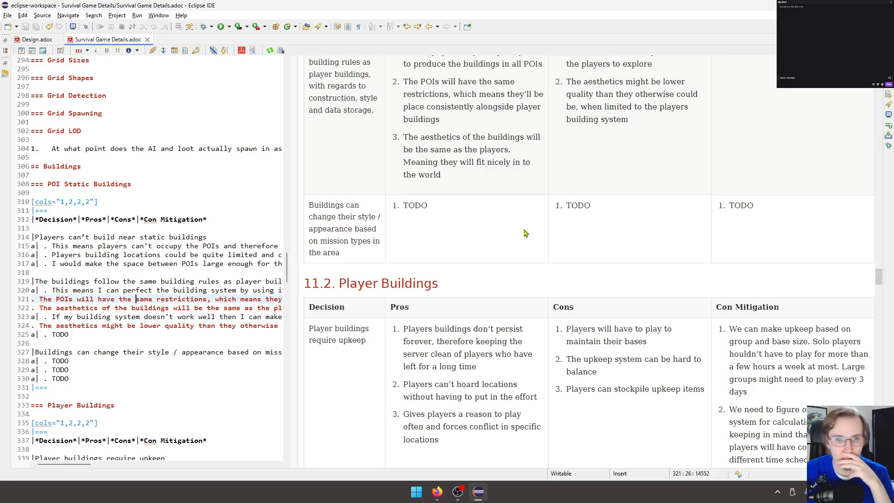
scroll(524, 231, "up", 3)
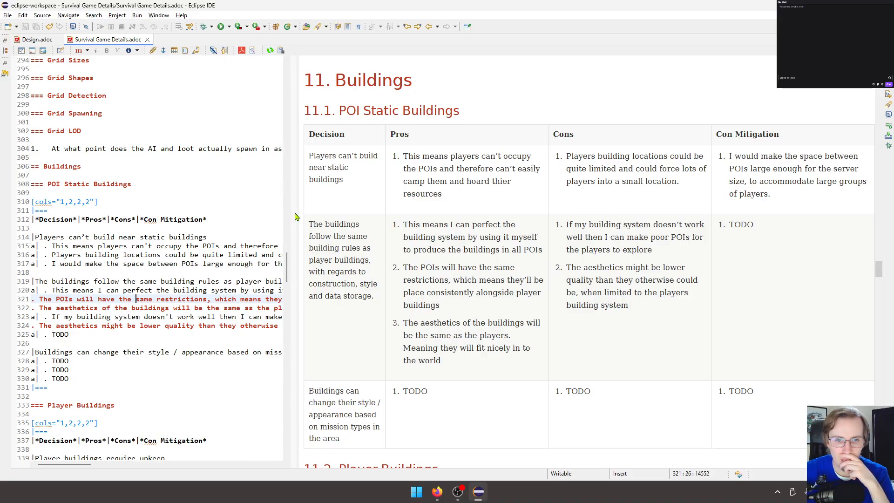
Widen the source editor again and replace the building rules row's mitigation TODO with "This will be tested heavily by me and anyone".
left_click_drag(296, 216, 534, 201)
left_click(234, 274)
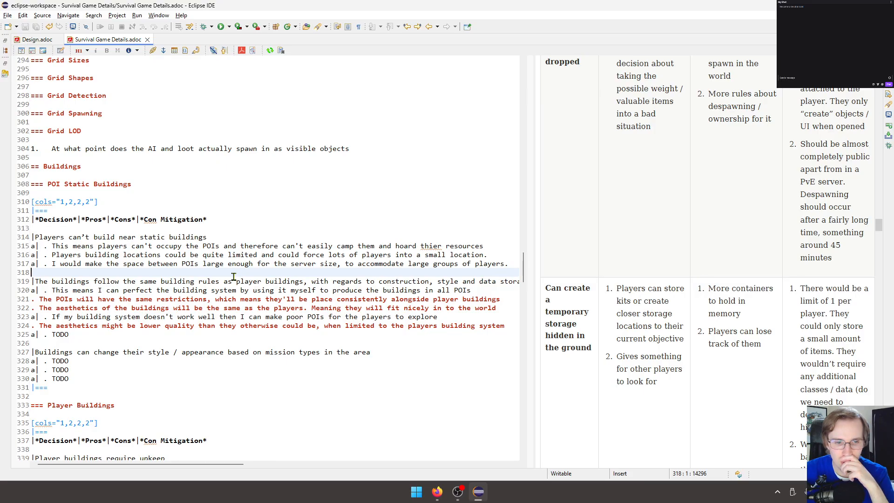
double_click(60, 335)
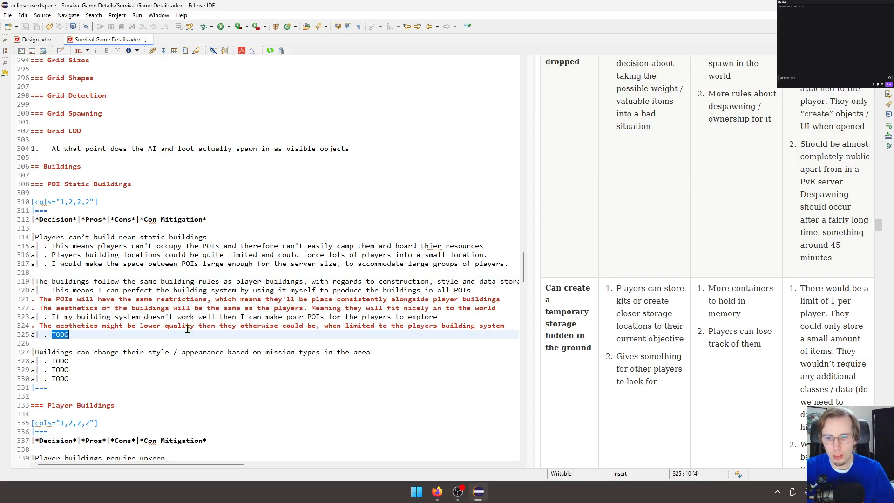
key("BackSpace")
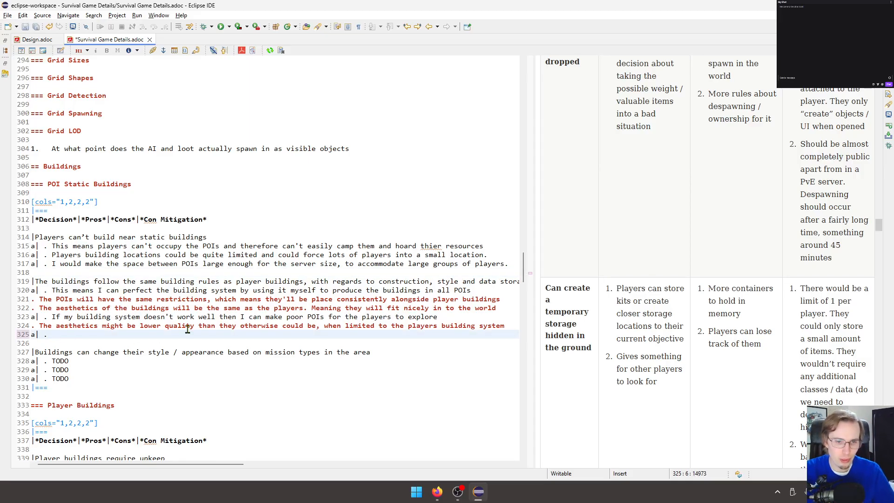
type("This will be")
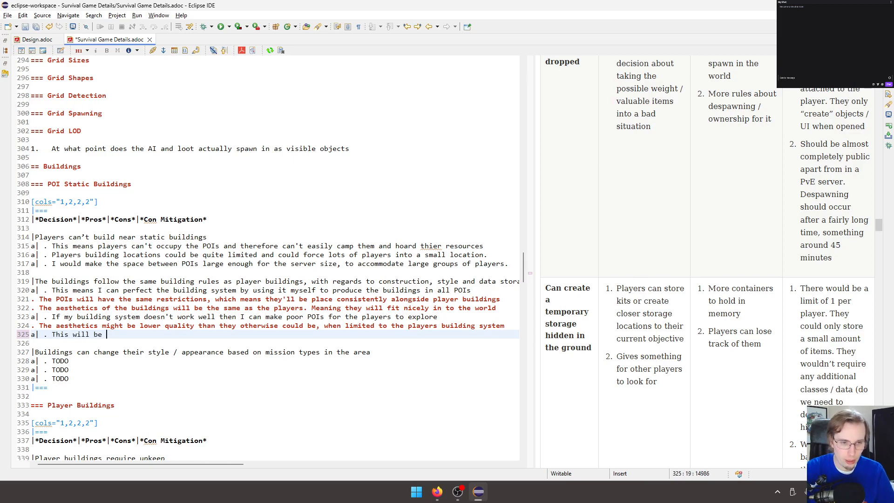
type(" tested heavily by my and")
key("BackSpace")
key("BackSpace")
key("BackSpace")
key("BackSpace")
key("BackSpace")
type("e and anyone ")
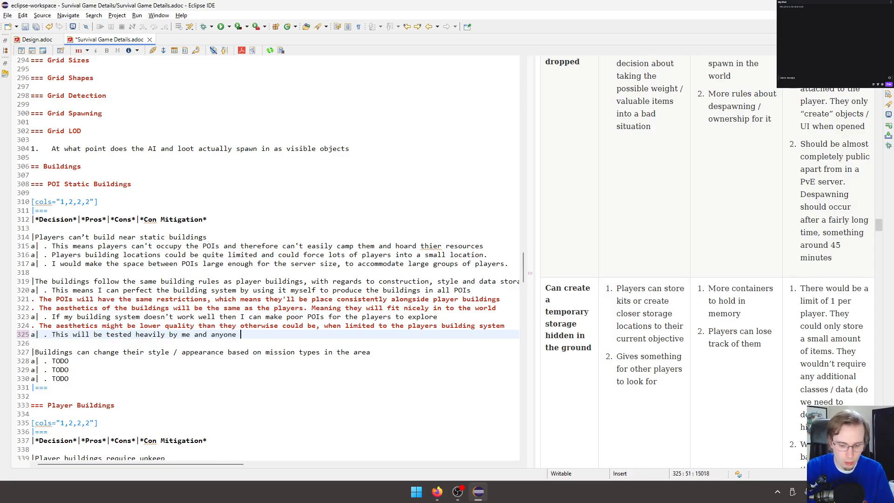
type("making POIs")
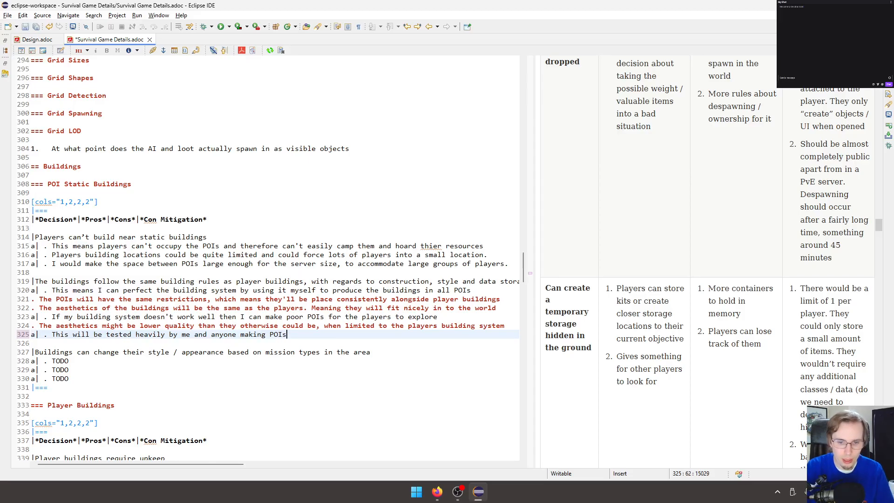
type(", as we ha")
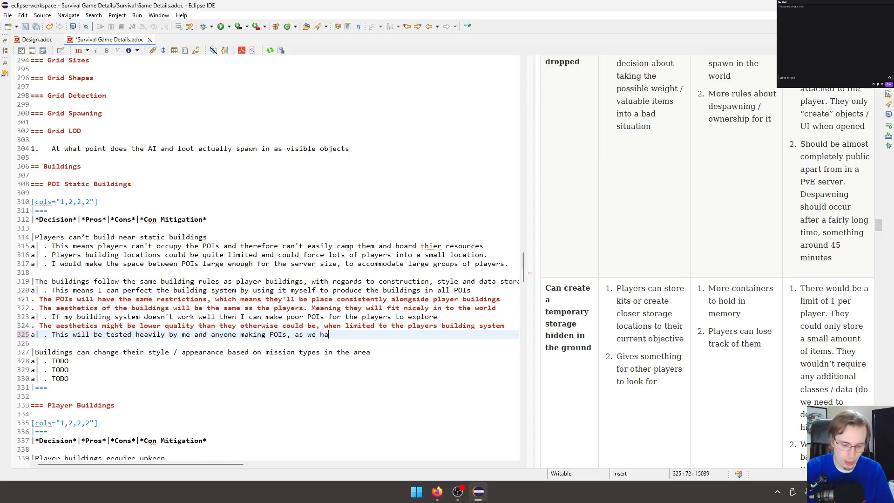
type("ve to use the same syste")
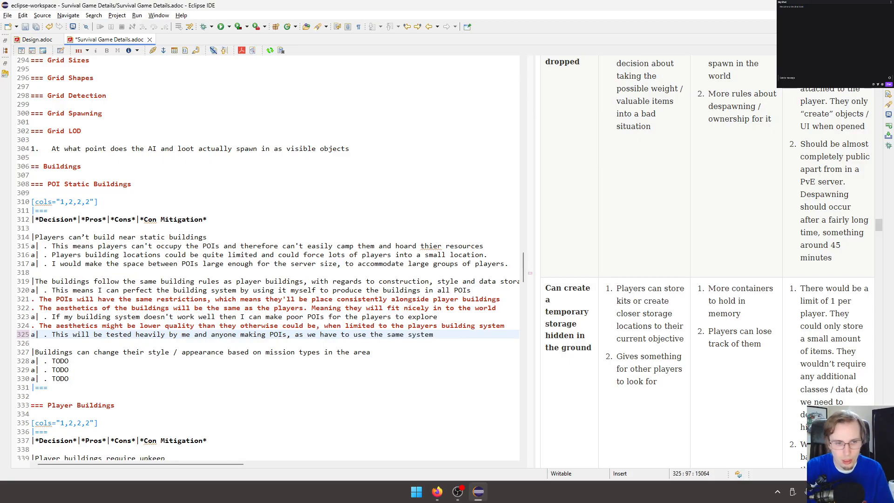
type("m")
Add a second mitigation line to the building rules row reading "I could put some rule breaks in for the POIs".
key("Return")
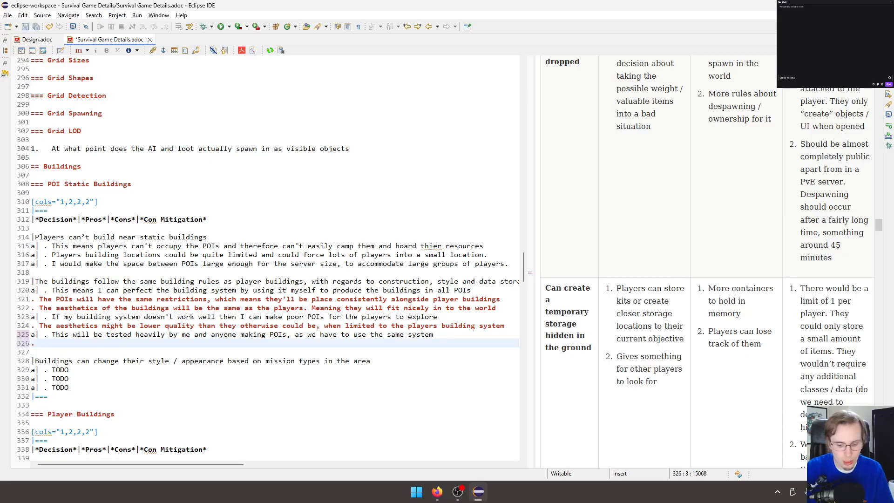
type(". I could put some ")
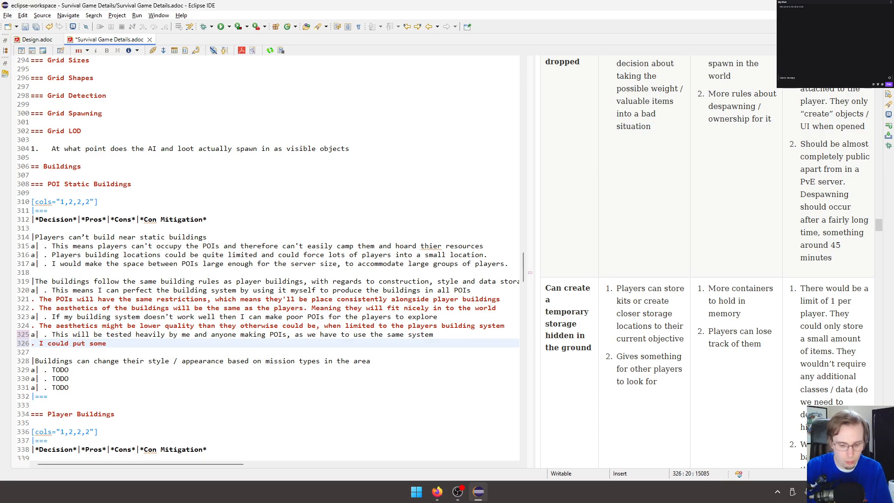
type("rule b")
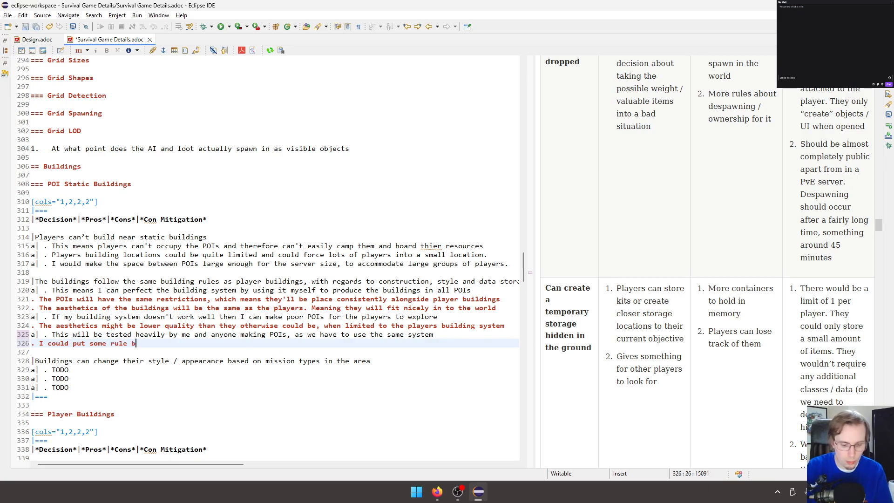
type("reaks in for the POIs")
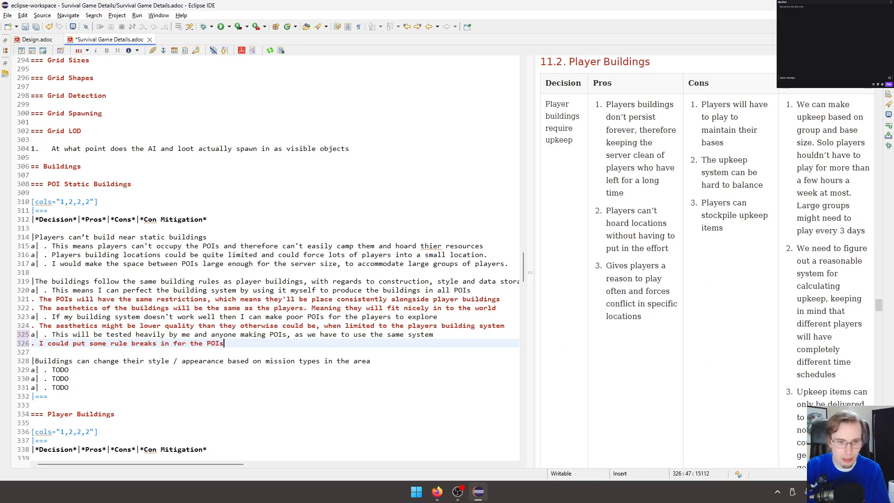
type(" to al")
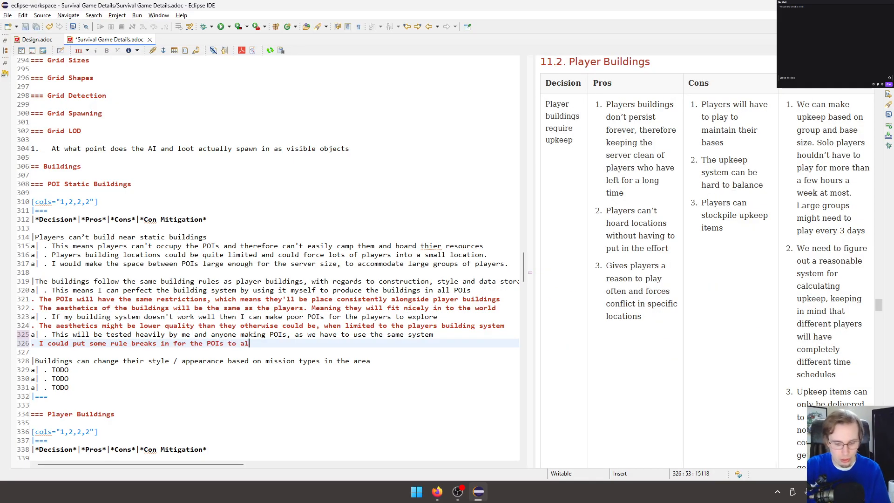
type("low them to be ")
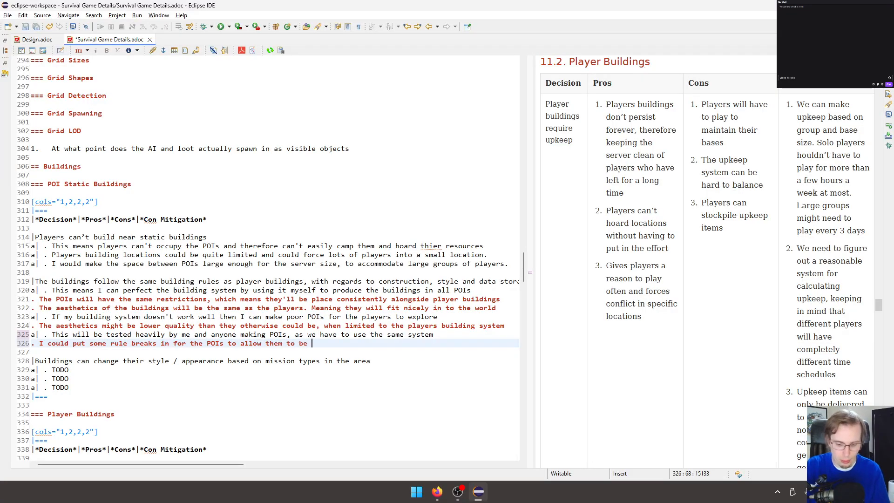
type("more invovled ")
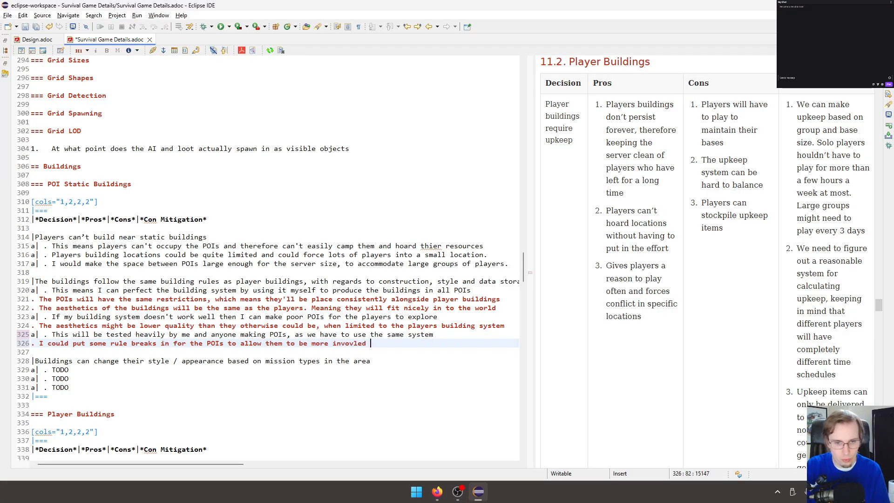
type("than pl")
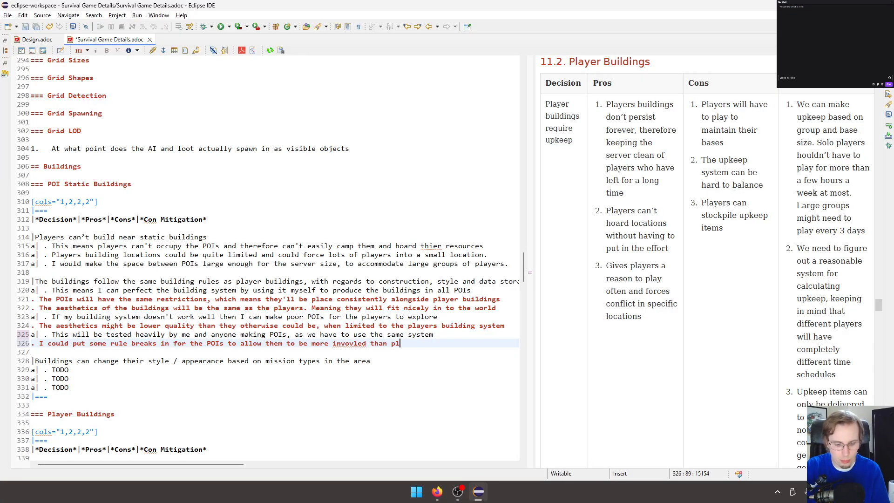
type("ayer buinldings")
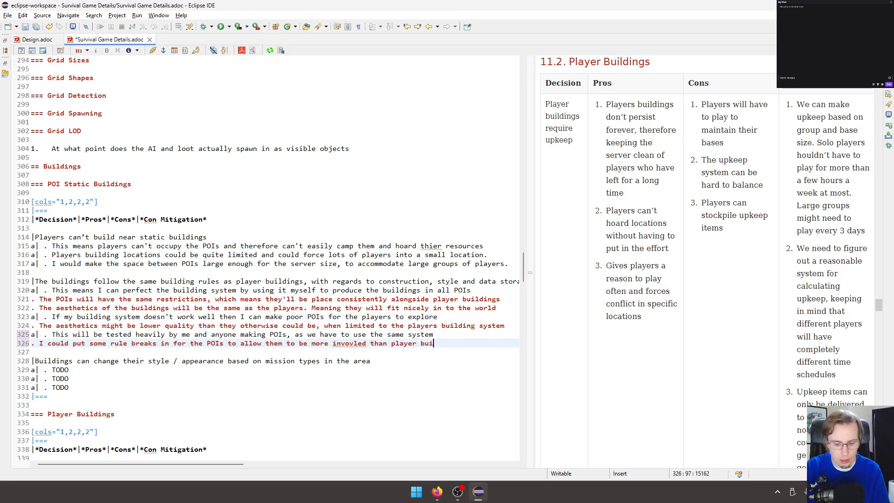
Continue the second mitigation with "to allow them to be more invovled than player buildings. Mostly decoractions".
key("ctrl+BackSpace")
type("buinld")
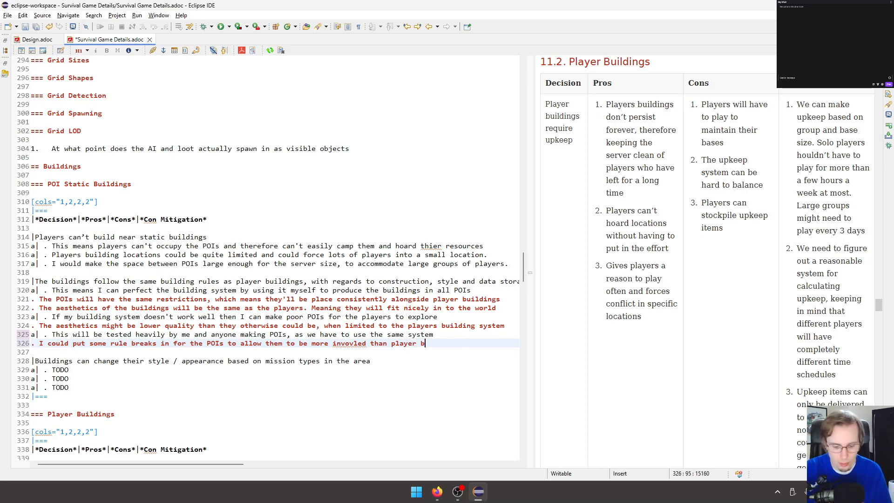
key("BackSpace")
key("BackSpace")
key("BackSpace")
type("ldings. ")
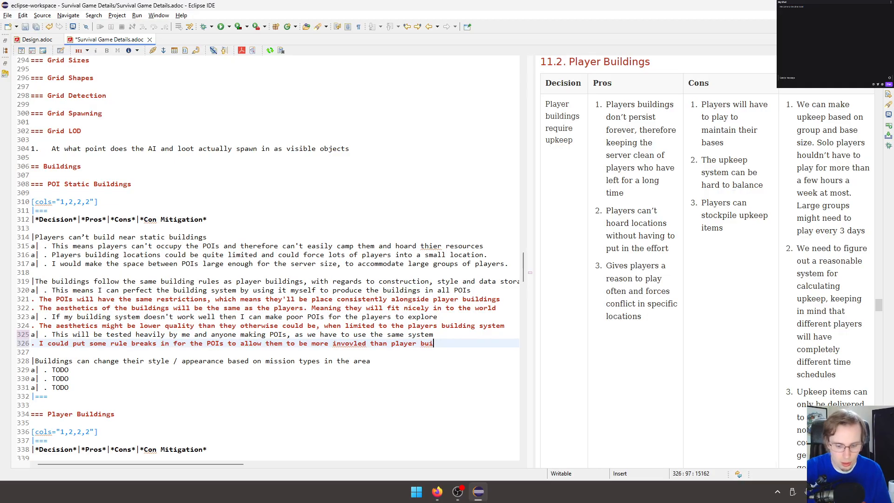
type("Mo")
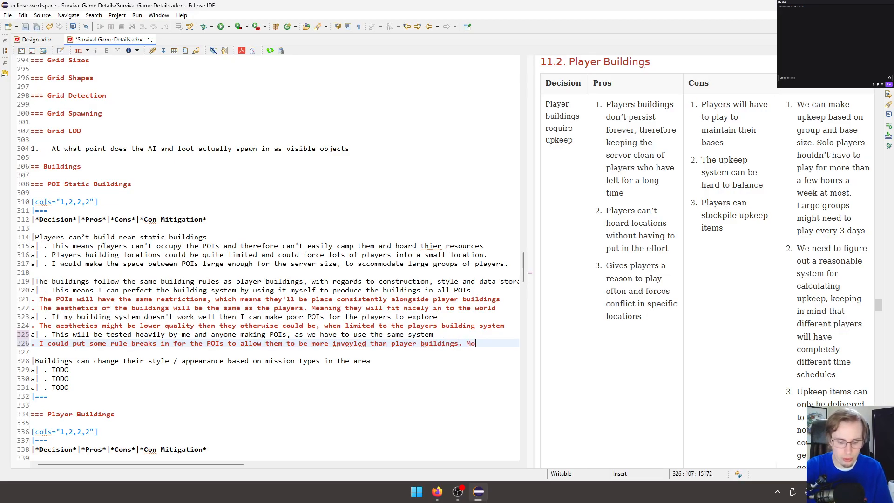
type("stly decoractions")
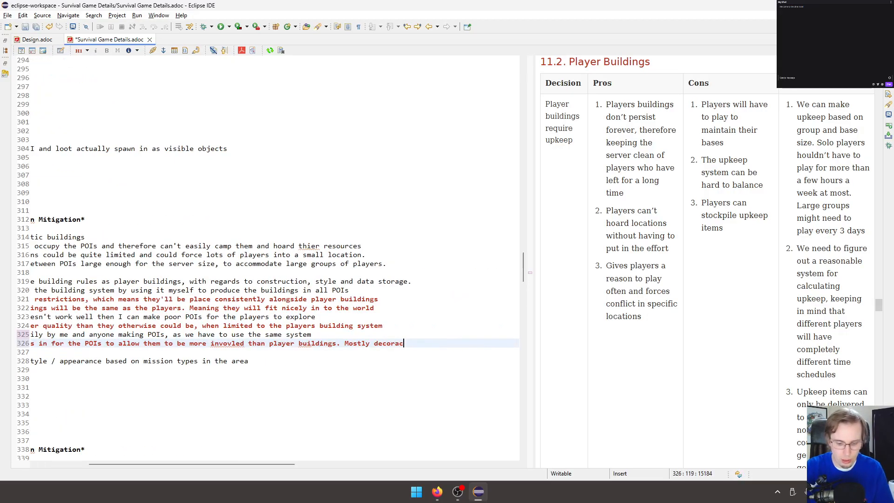
Correct the spelling of "involved" in the building rules row's second mitigation and save the document.
key("ctrl+Left")
key("ctrl+Left")
key("ctrl+Left")
key("ctrl+Left")
key("ctrl+Left")
key("ctrl+Left")
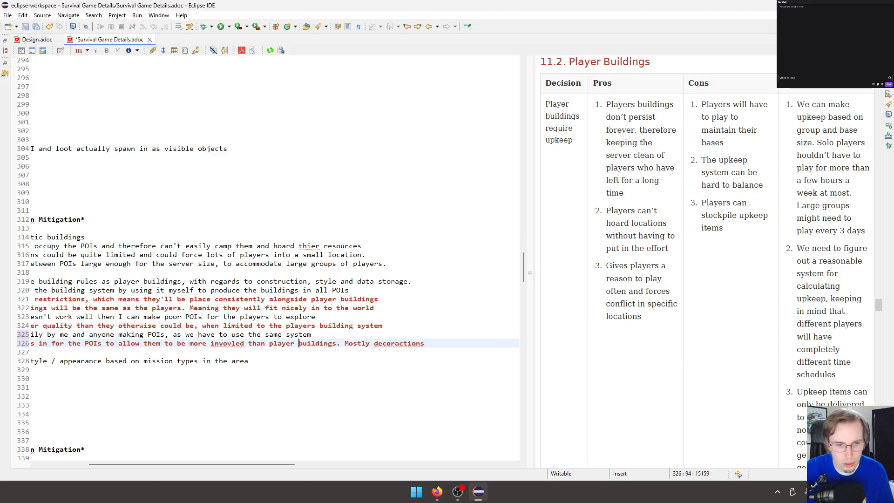
key("Right")
key("Right")
key("Right")
key("Right")
key("Delete")
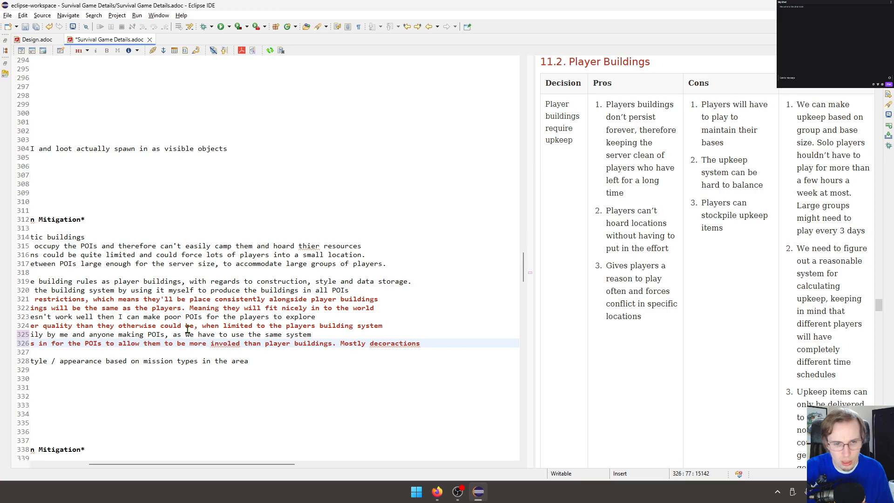
key("Right")
key("Right")
key("Right")
key("BackSpace")
key("BackSpace")
key("BackSpace")
key("BackSpace")
key("BackSpace")
type("volved")
key("ctrl+s")
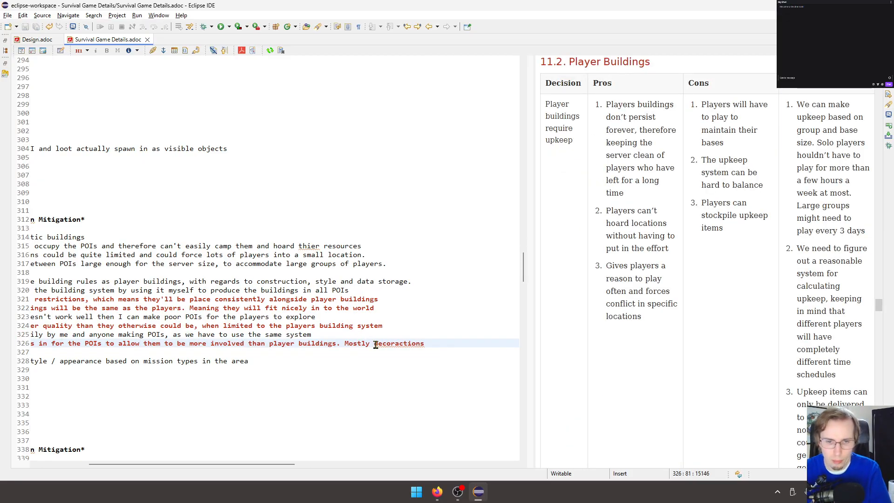
Correct the spelling of "decorations" at the end of the second mitigation and place the cursor after it.
left_click(403, 345)
key("BackSpace")
left_click(432, 344)
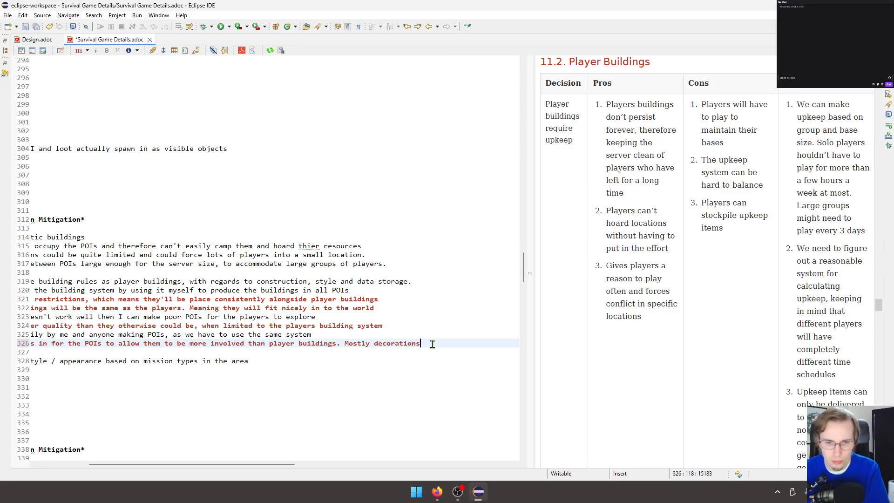
Return the cursor to the row about buildings changing style by mission type and save the document.
left_click_drag(279, 464, 187, 472)
left_click(157, 361)
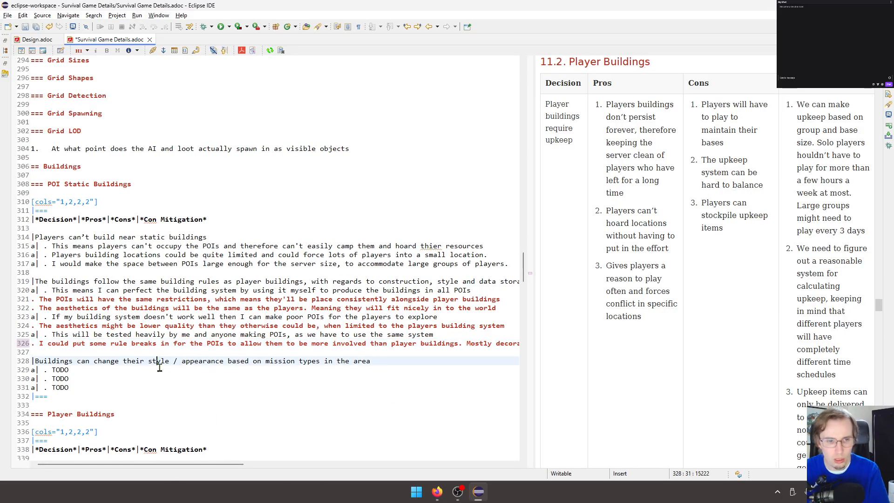
key("ctrl+s")
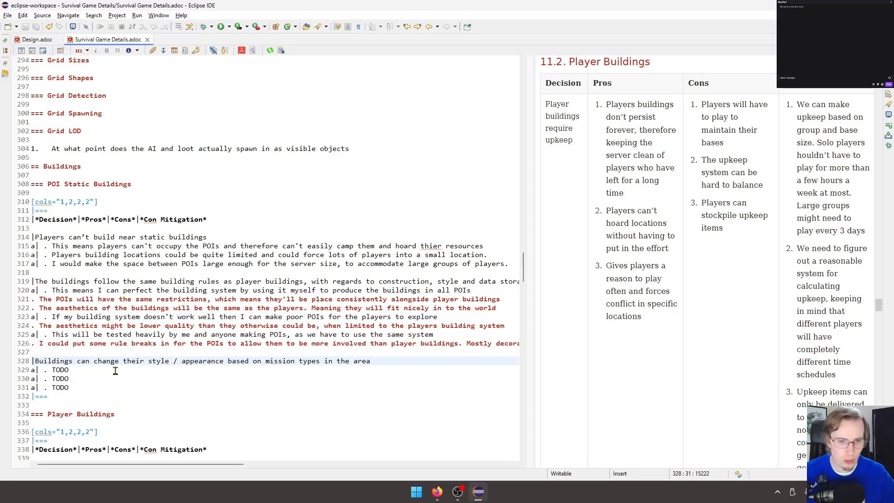
Replace the pros TODO of the mission-based building style row with "This allows POIs to react to changes in the real world".
double_click(65, 369)
type("T")
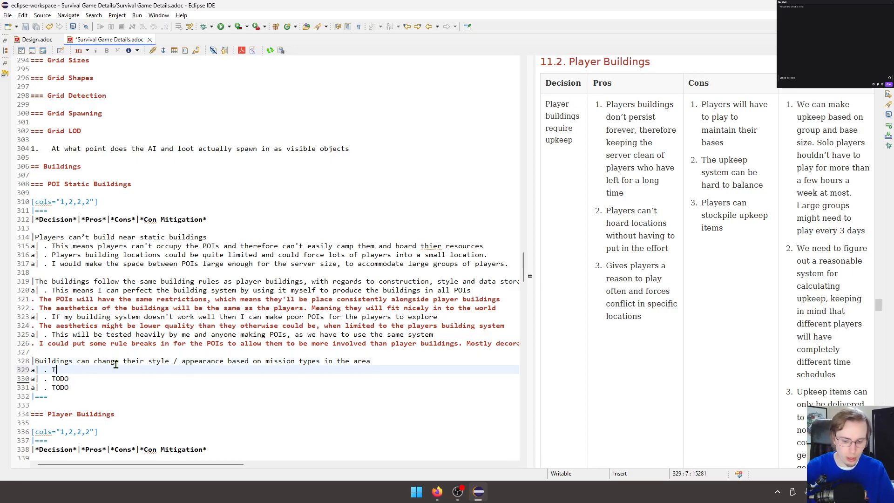
type("his allows PO")
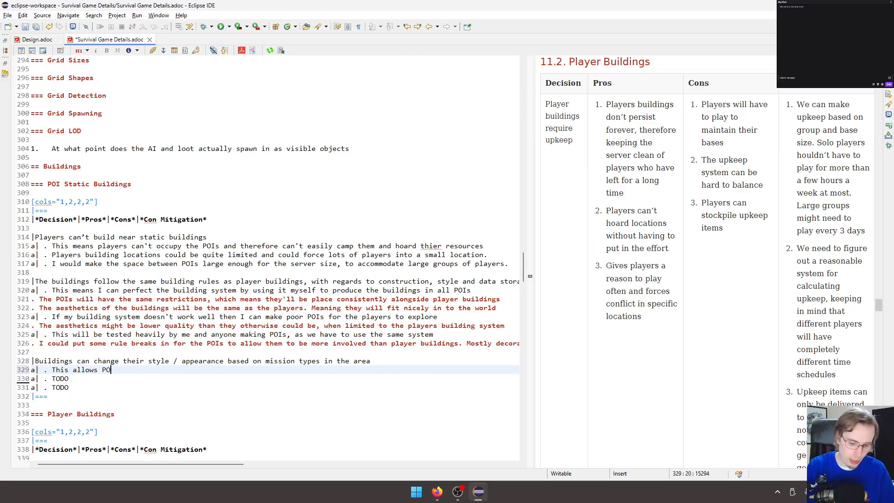
type("Is to rea")
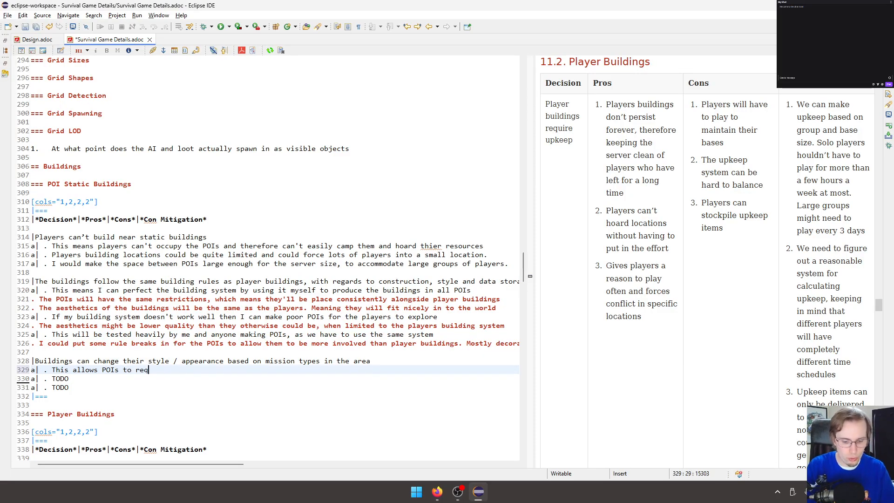
type("ct to")
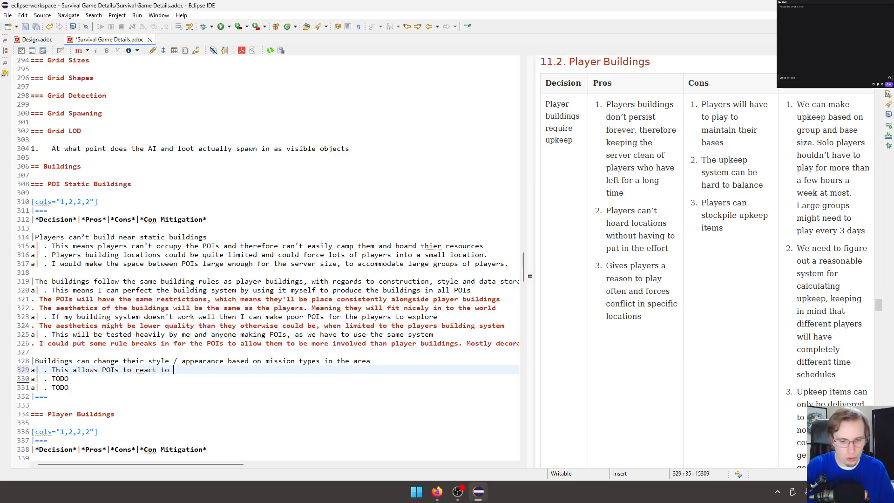
type(" changes in the real world, adding ")
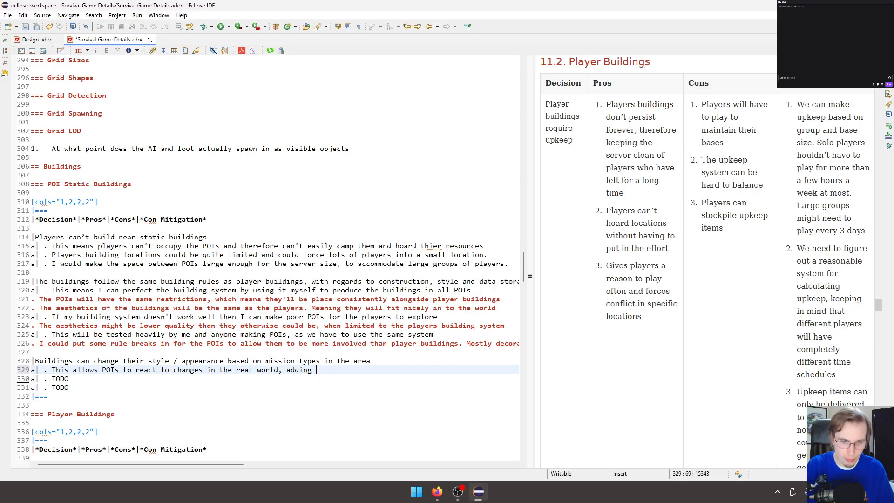
type("/ chang")
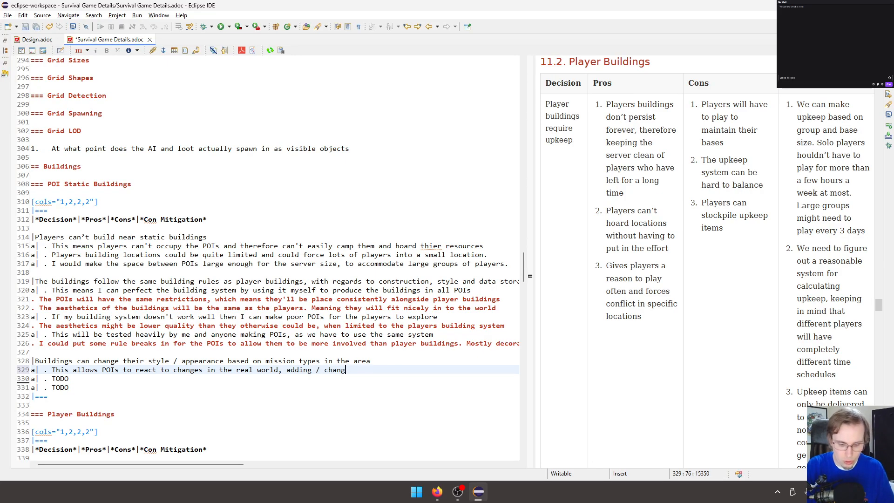
type("ing parts ")
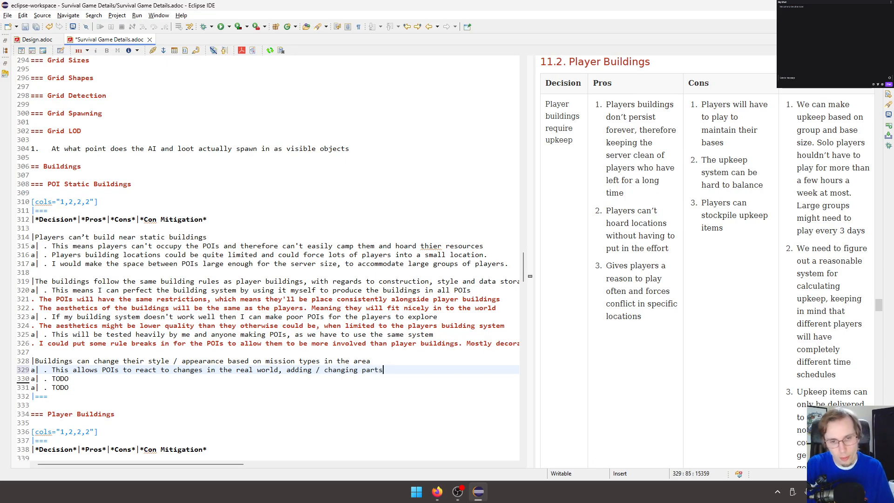
type("to suit")
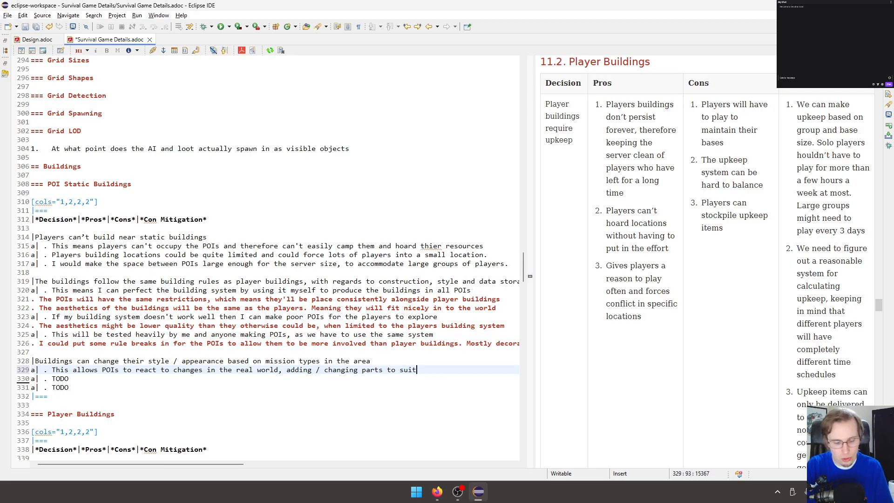
type(" the mission that'")
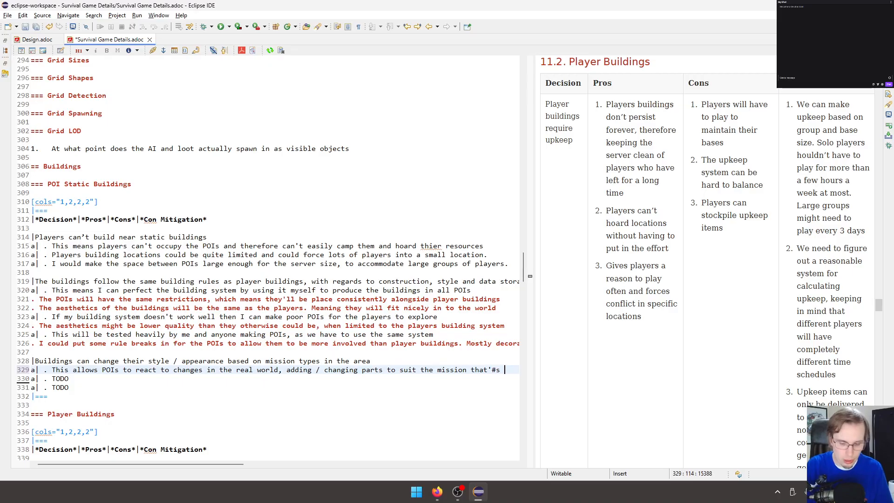
type("s in p")
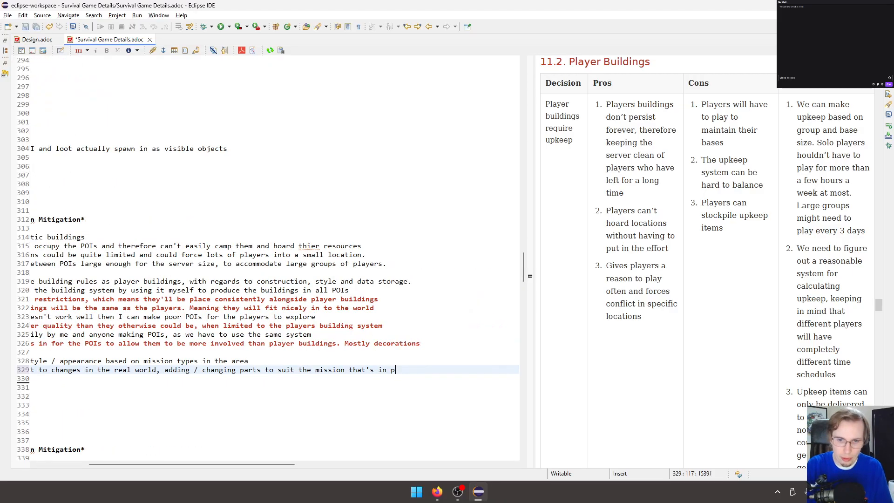
type("rogress.")
Extend that pro with ", adding / changing parts to suit the mission that's in progress." and save the document.
key("ctrl+s")
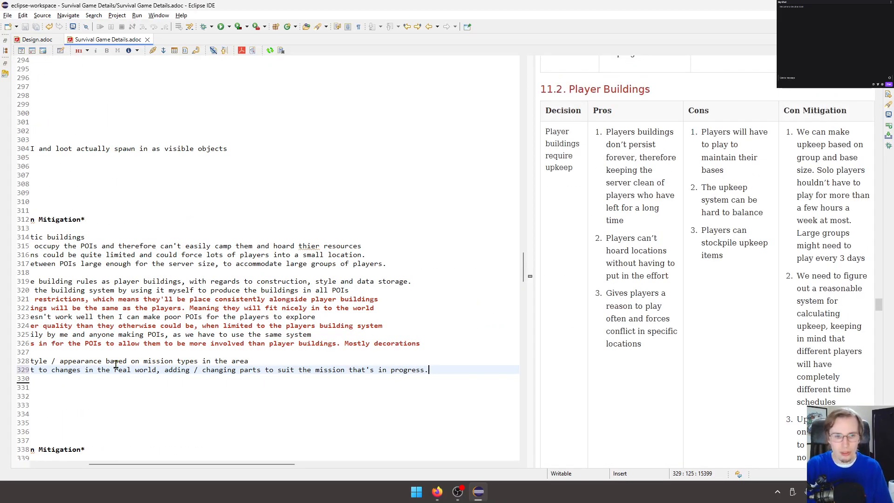
Widen the source editor and replace the row's cons TODO with "This could be hard to implement well" plus an empty second list item.
left_click_drag(159, 463, 80, 452)
left_click_drag(539, 244, 635, 243)
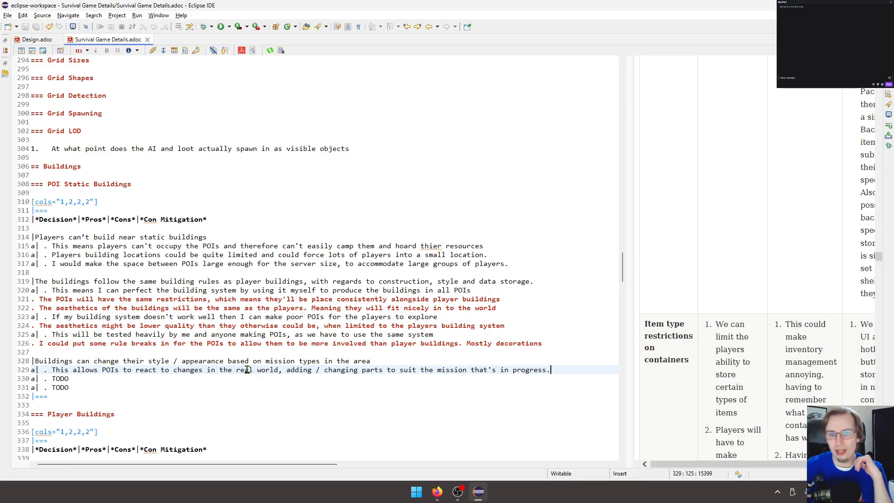
left_click(60, 378)
double_click(59, 378)
scroll(155, 313, "down", 2)
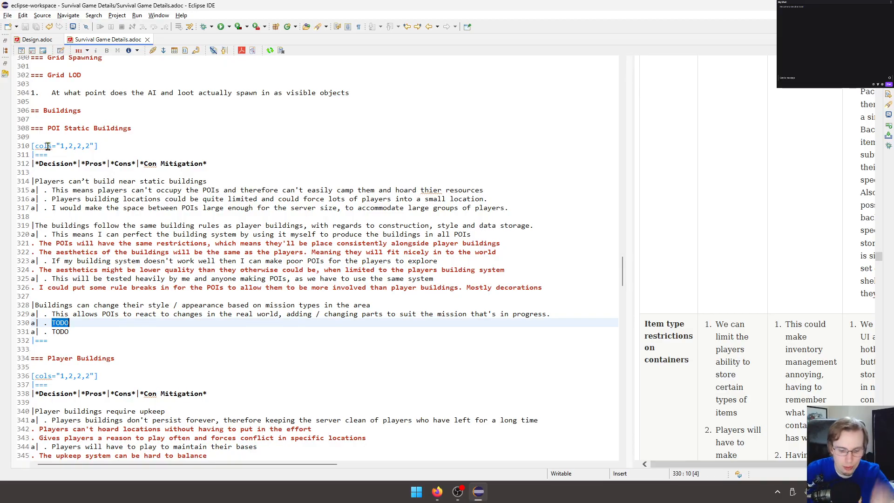
type("This could be")
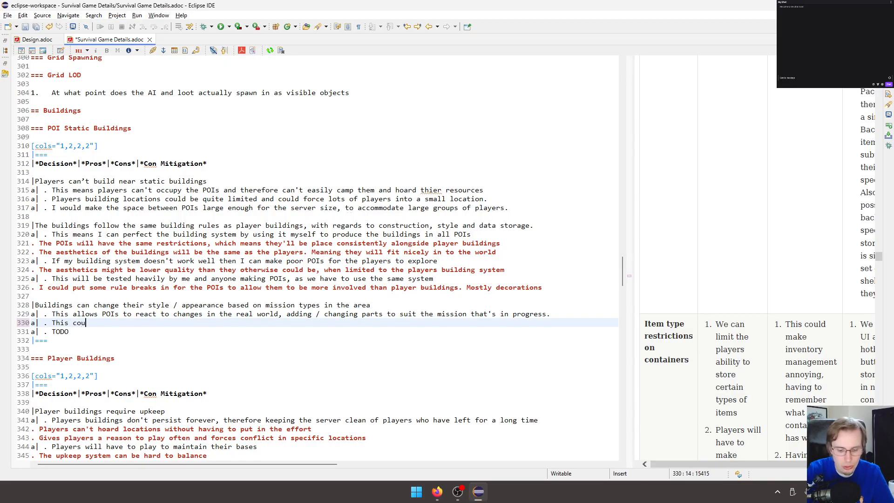
type("hard")
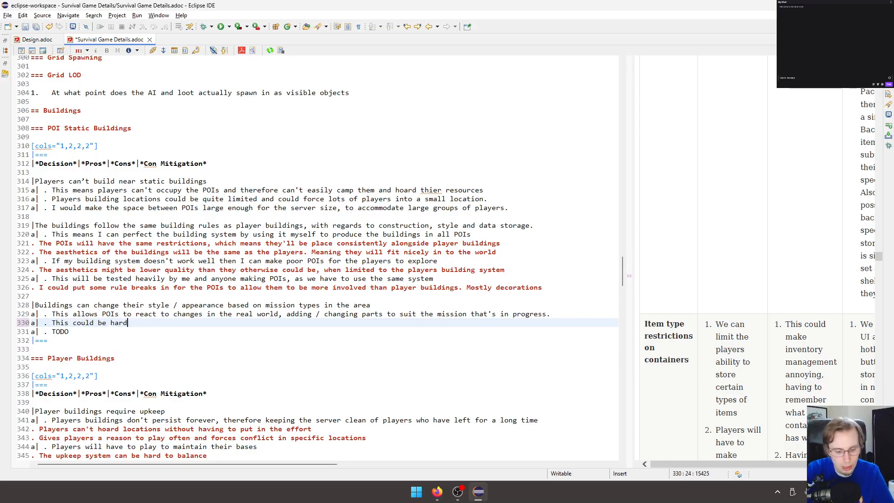
type(" to implement ")
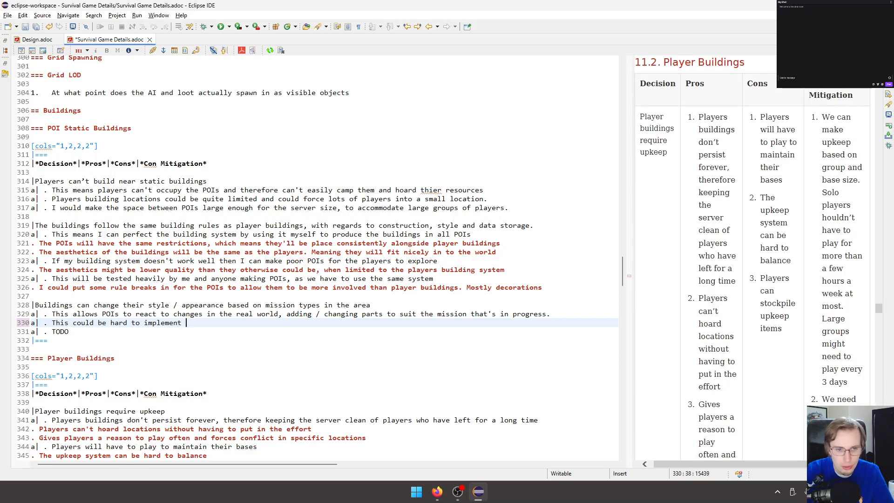
type("well")
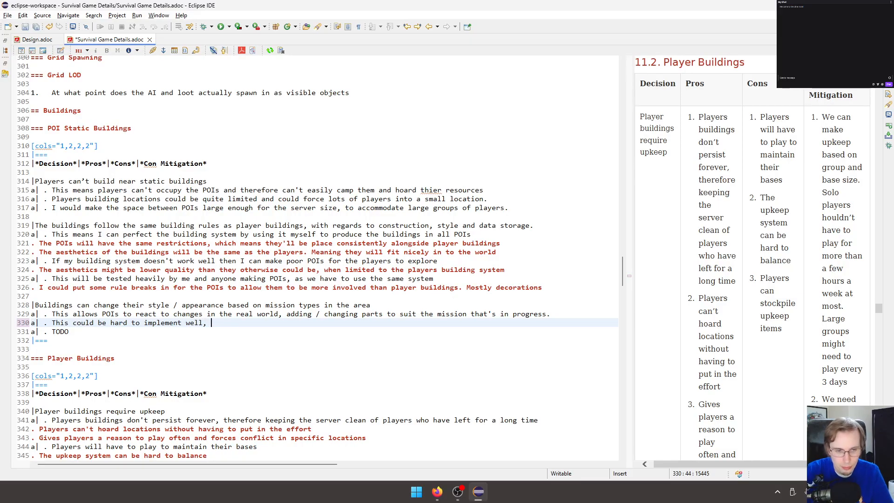
key("Return")
type(".")
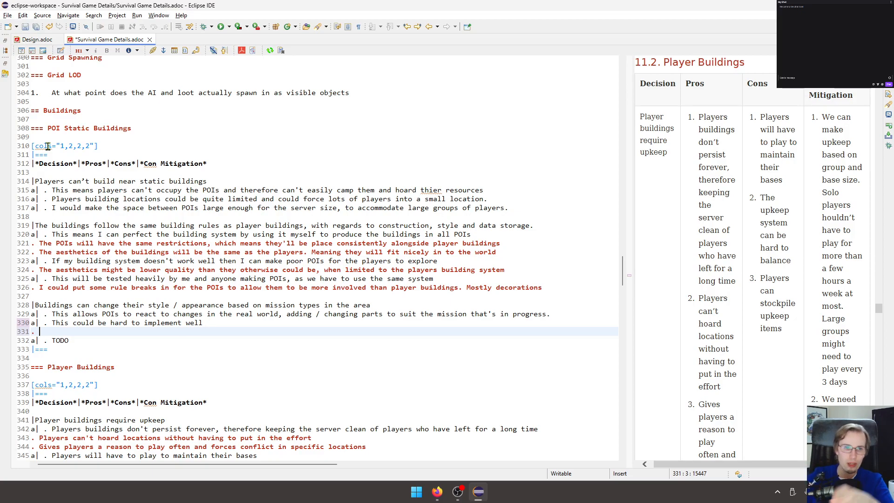
Insert blank lines between the POI Static Buildings table and the Player Buildings section and start a level-four heading with "====".
scroll(48, 146, "down", 2)
left_click(70, 296)
scroll(78, 306, "down", 2)
key("Return")
key("Return")
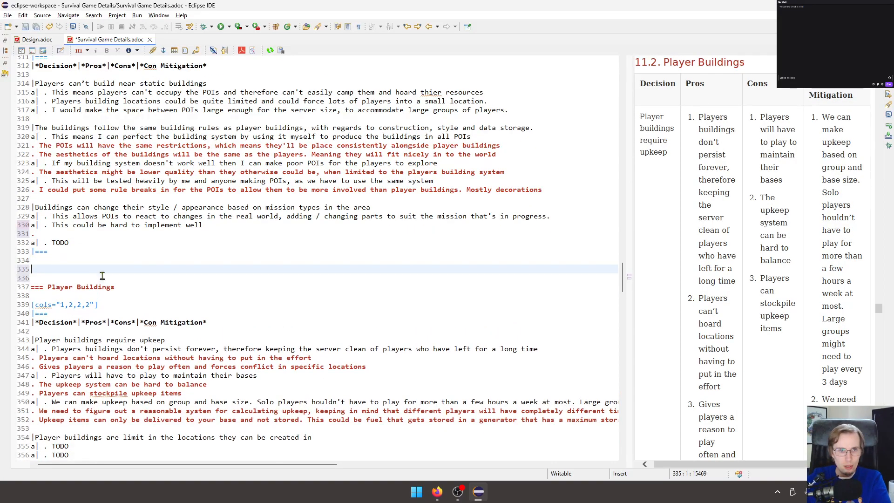
scroll(238, 132, "up", 2)
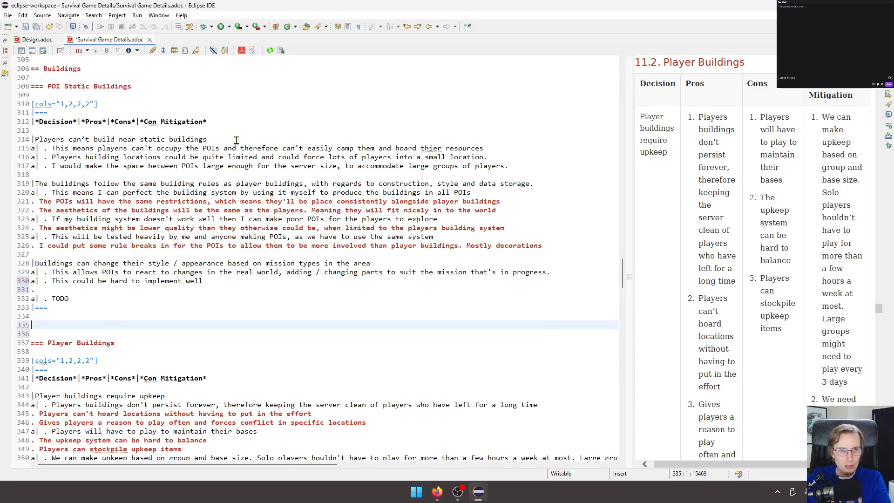
type("====")
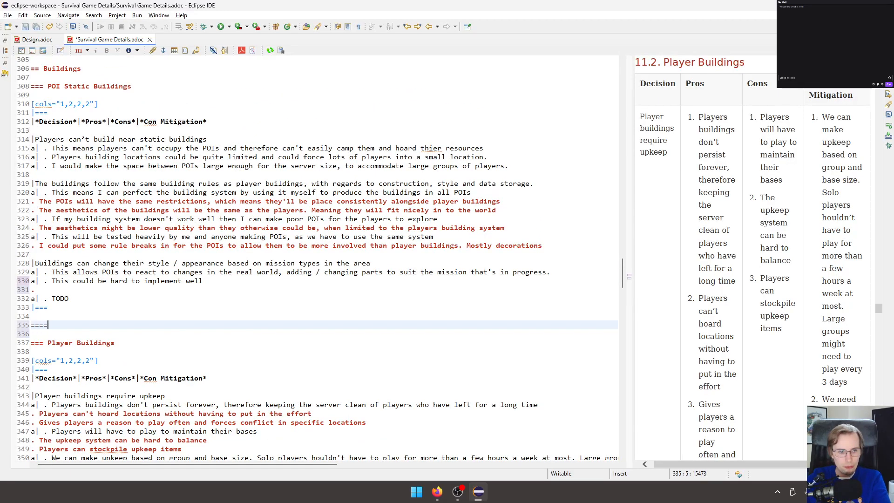
Complete the new heading as "POI Static Buildings Mission Triggers", reusing a copy of the section title.
left_click_drag(133, 87, 48, 88)
key("ctrl+c")
left_click(83, 323)
key("ctrl+v")
type("Mission ")
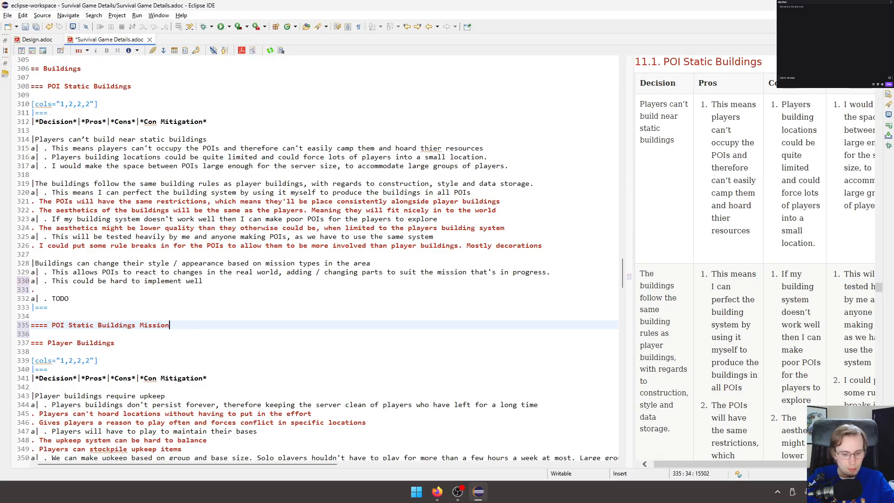
type("Triggers")
Add a first list item under the Mission Triggers heading reading "AI could spawn on the sides of the map".
key("Return")
type(". ")
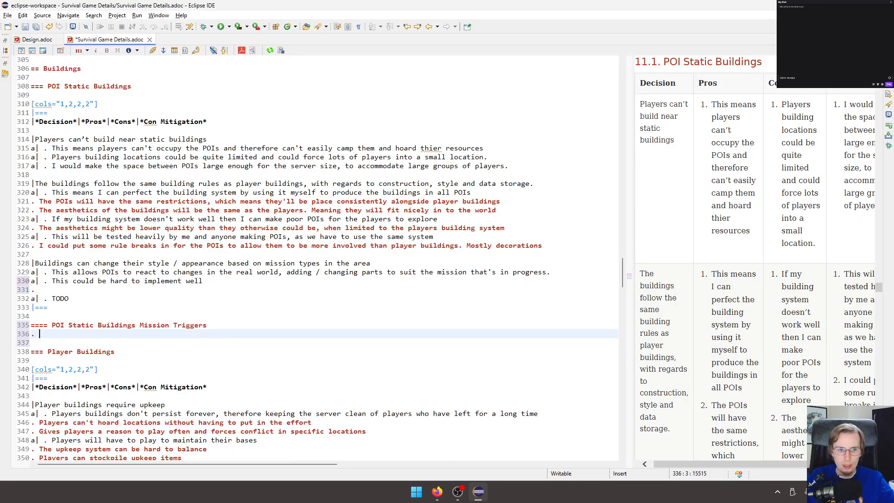
type("A")
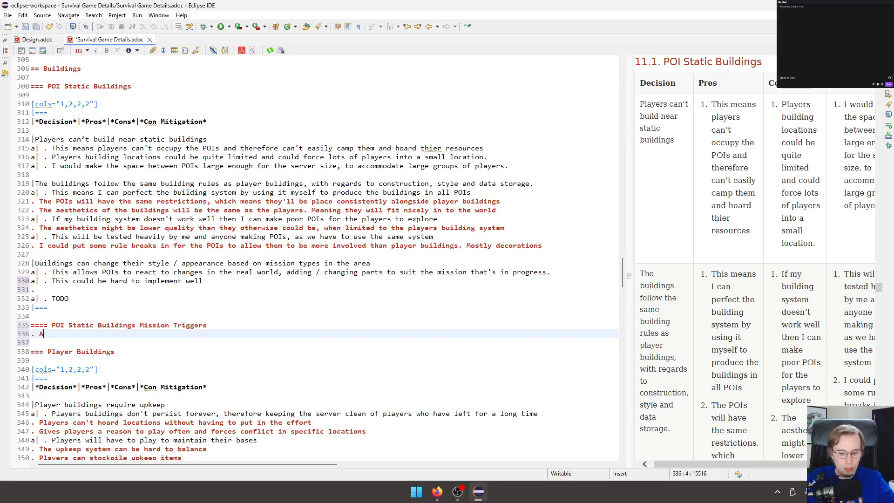
type("I could spawn o")
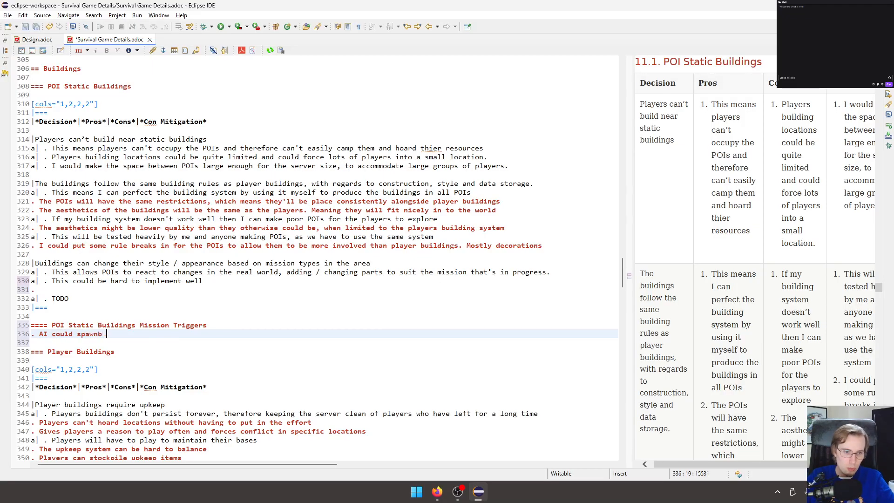
type("n the side")
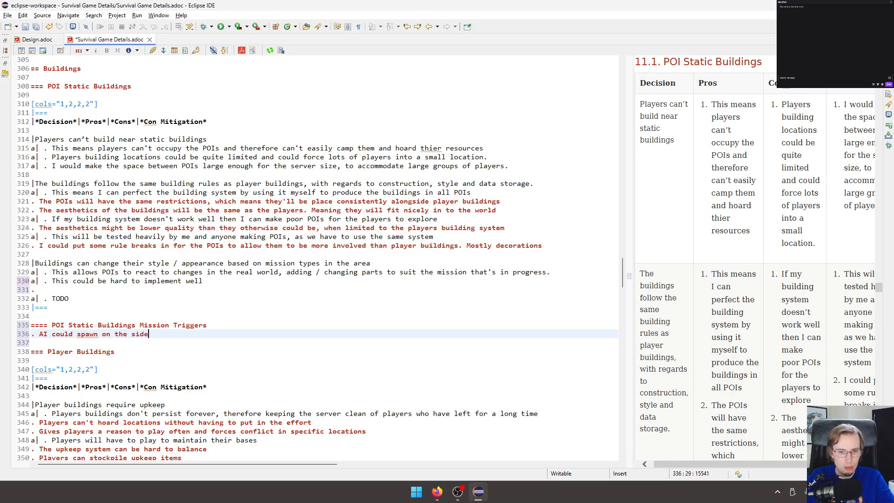
type("s of the map")
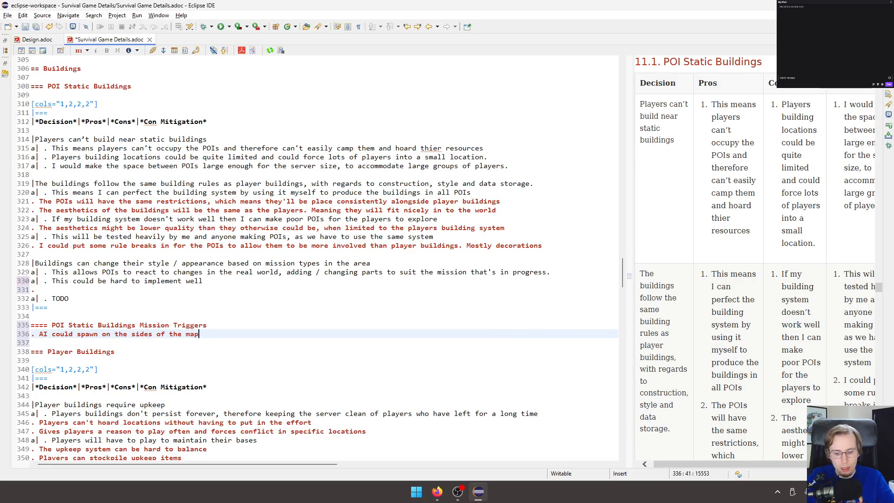
key("BackSpace")
Continue the first trigger item with ", coming towards the mission location as a convoy".
type(", coming towards to")
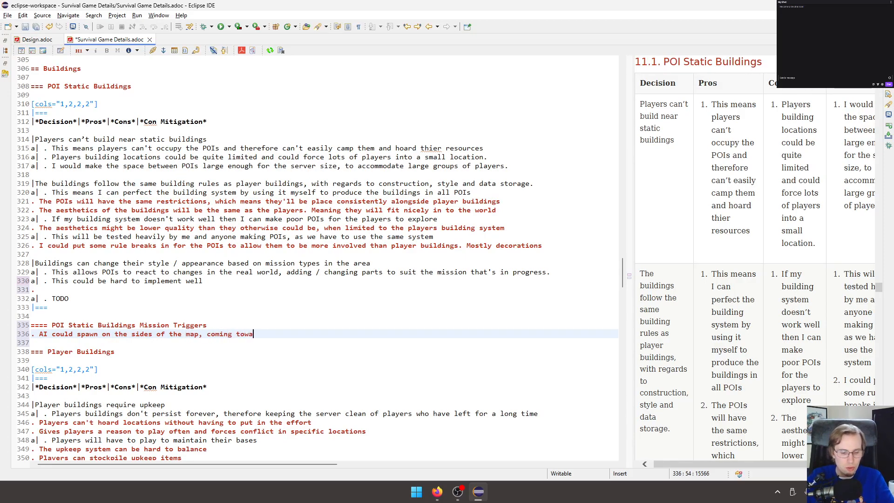
key("BackSpace")
key("BackSpace")
type("he ")
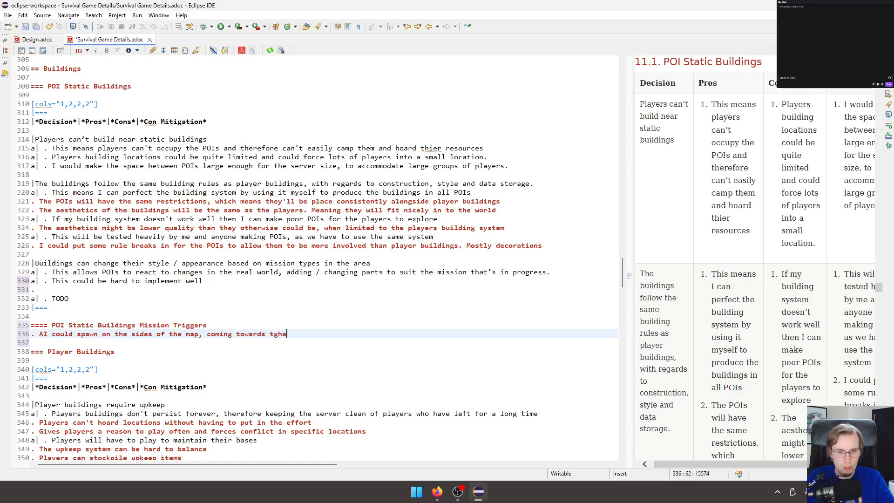
type("mission ")
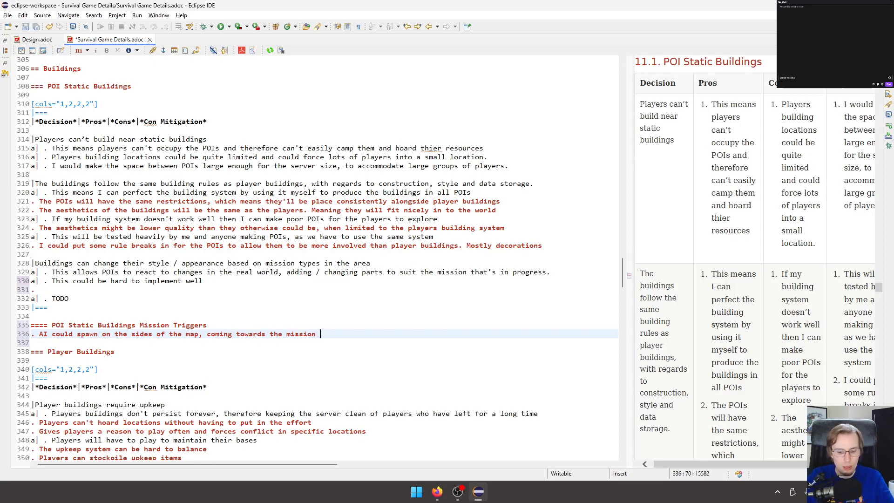
type("location as ")
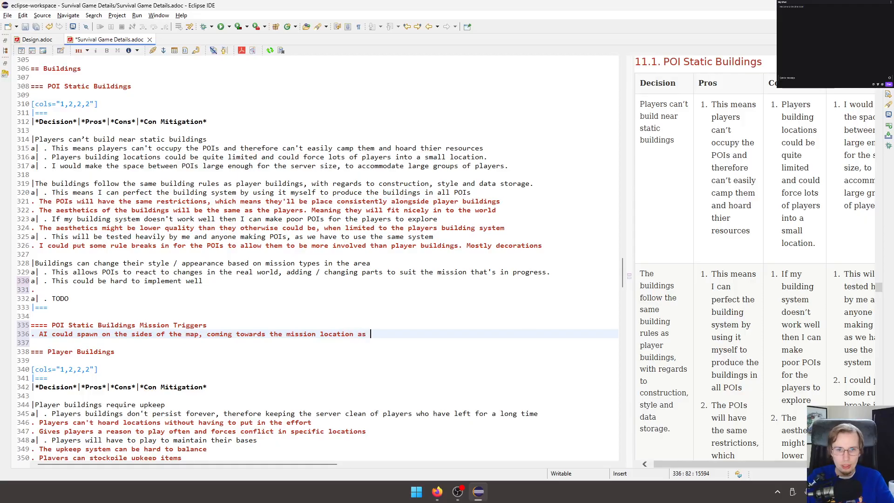
type("a convoy,")
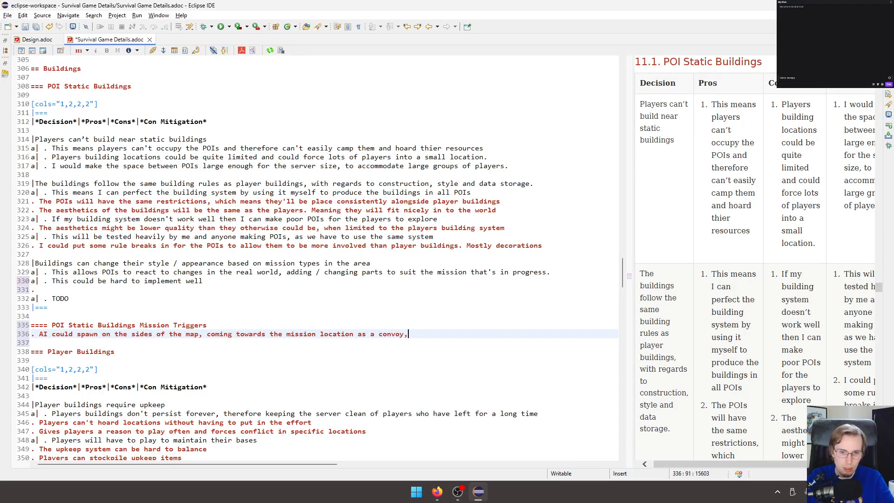
Add a second list item under the Mission Triggers heading reading "On arrvial to the POI, the buildings start converting".
key("Return")
type("./")
key("BackSpace")
type("O")
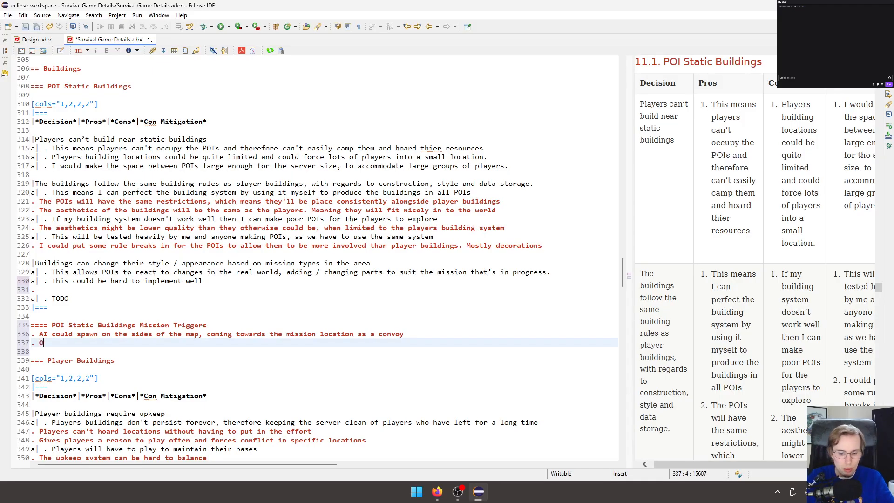
type("n arrvial ")
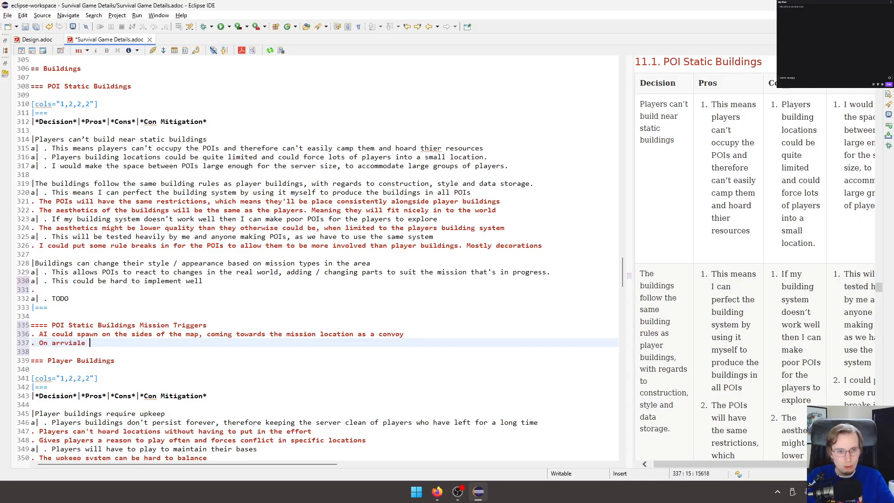
type("to ")
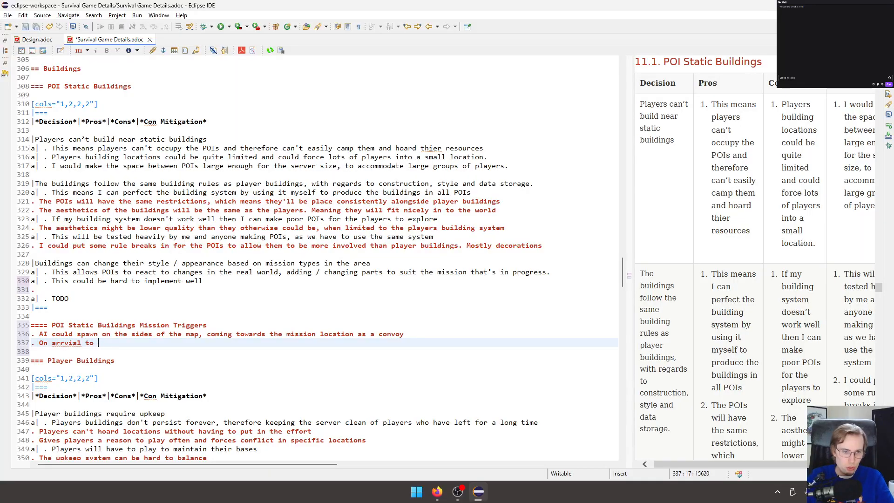
type("the POI, ")
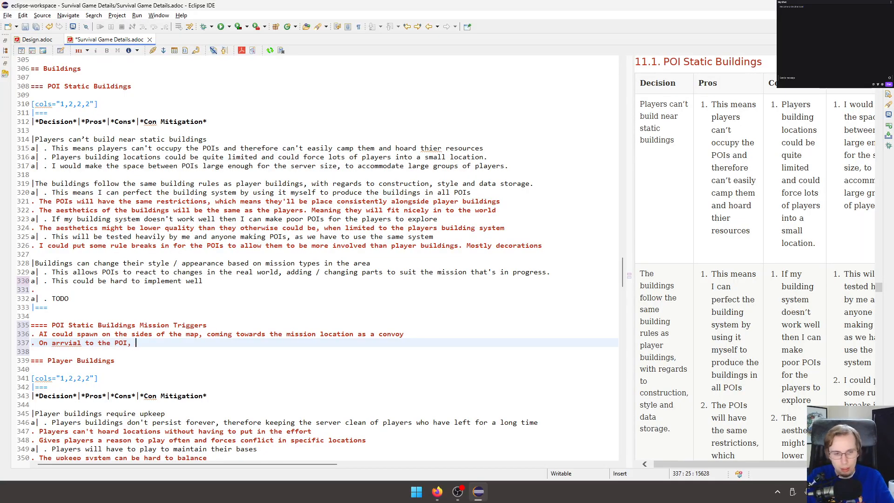
type("the ")
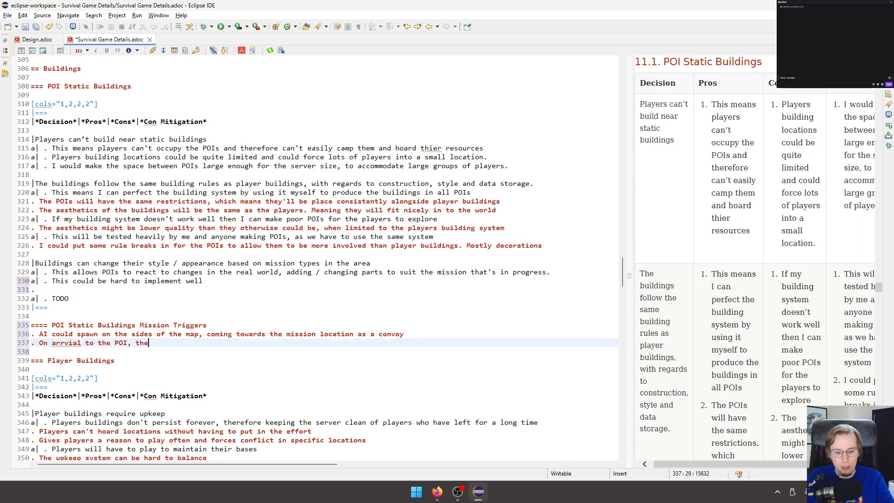
type("b")
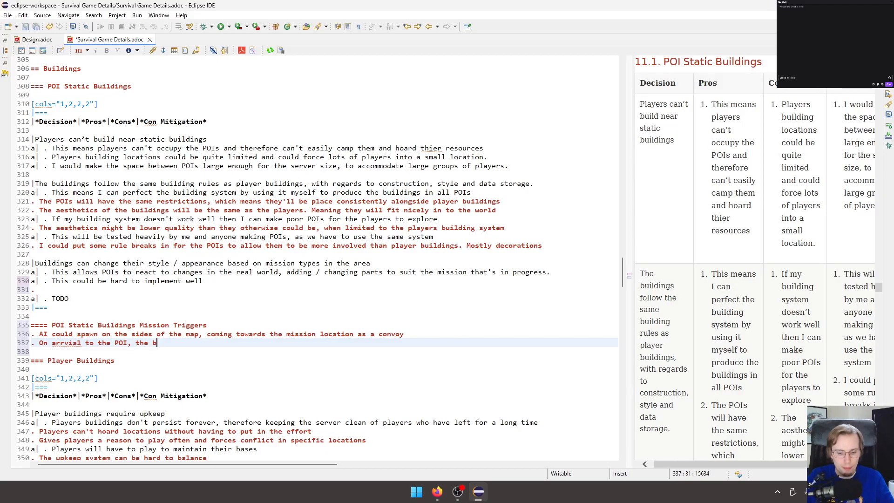
type("uildings sta")
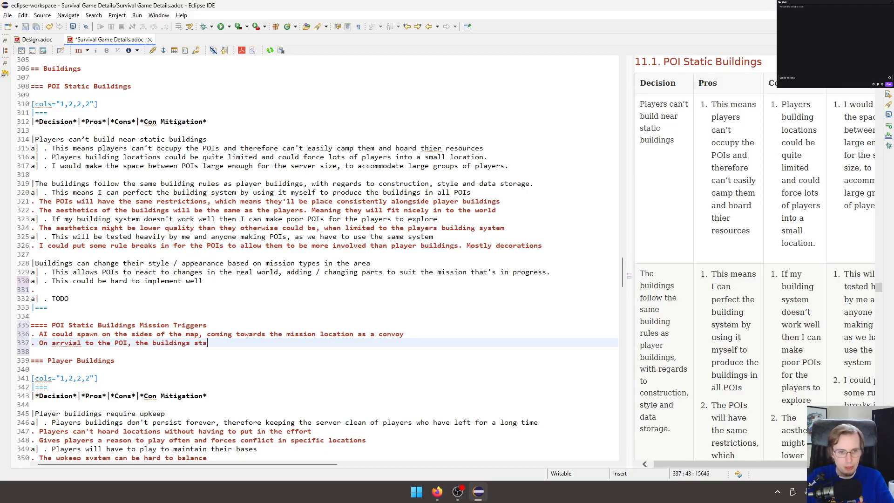
type("rt convert")
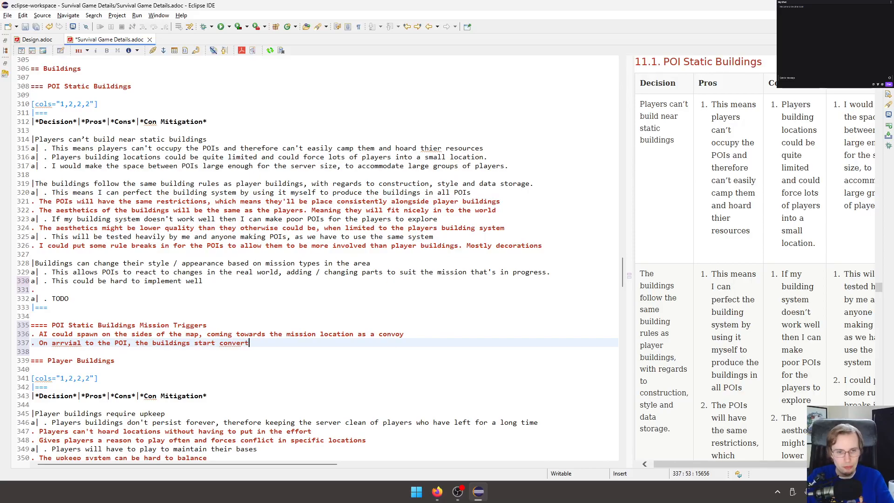
type("ing from the group")
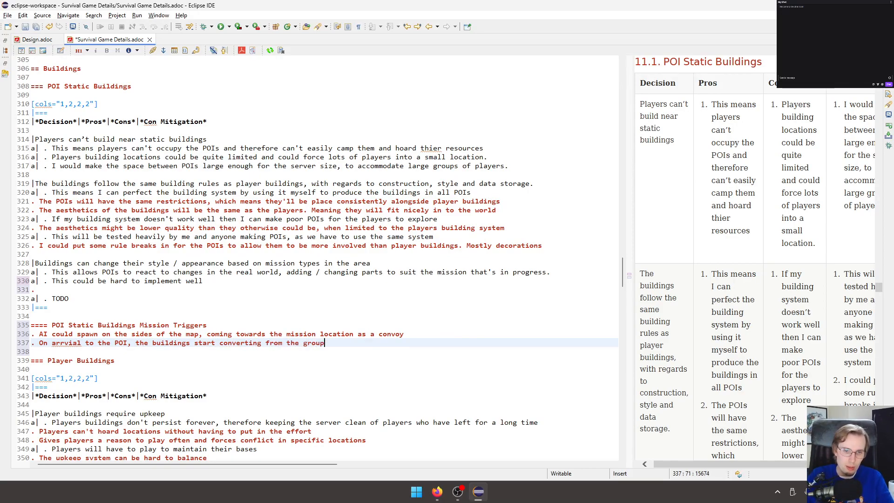
Continue the second trigger item with "from the ground up, fairly rapidly over time".
key("BackSpace")
type("up, f")
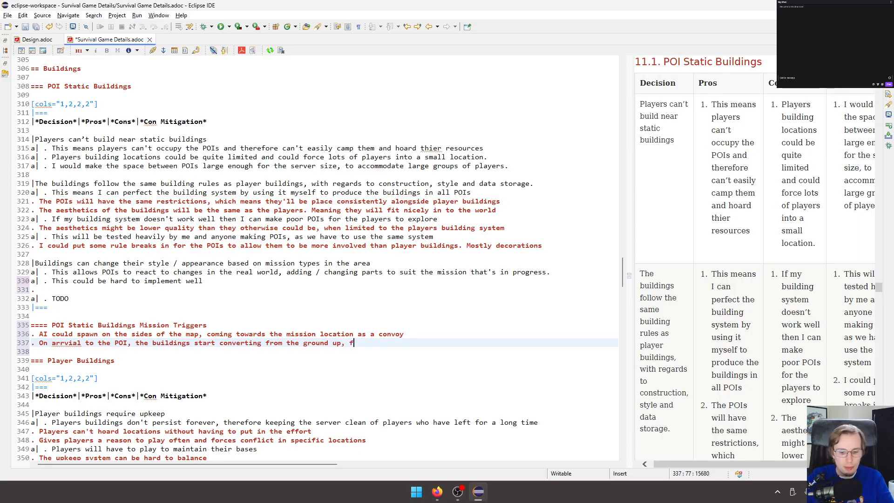
type("ailly r")
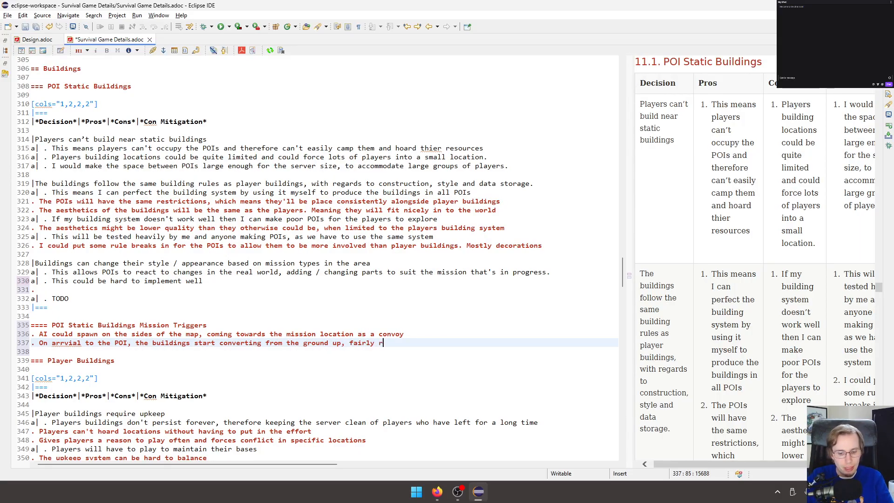
type("apidly ")
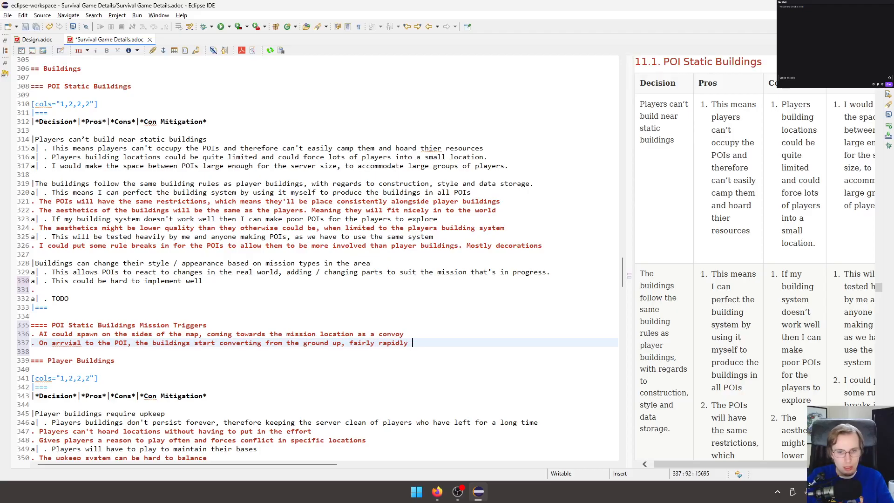
type("over time")
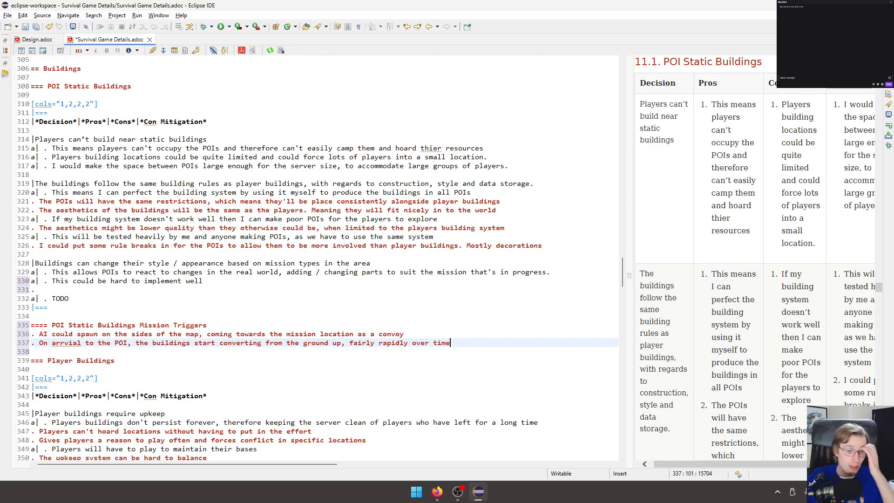
type(", within ")
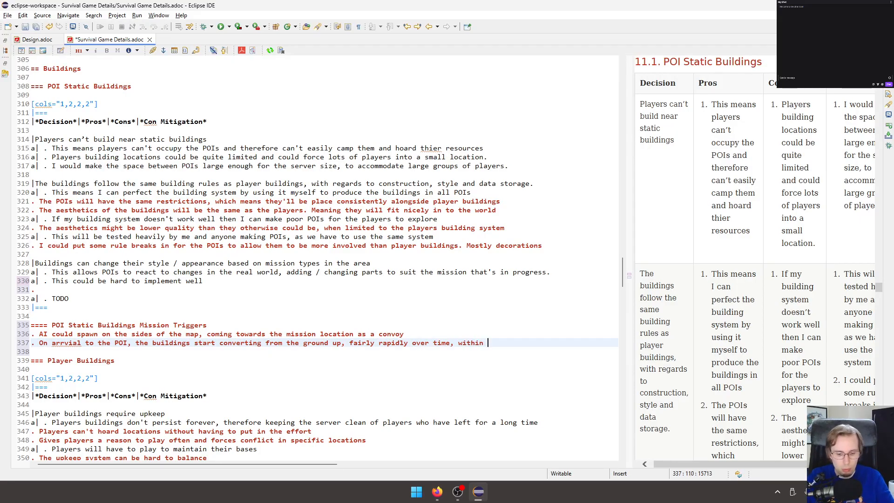
type("a")
Finish the second trigger item with ", within 20 seconds or so".
key("BackSpace")
key("BackSpace")
type("20")
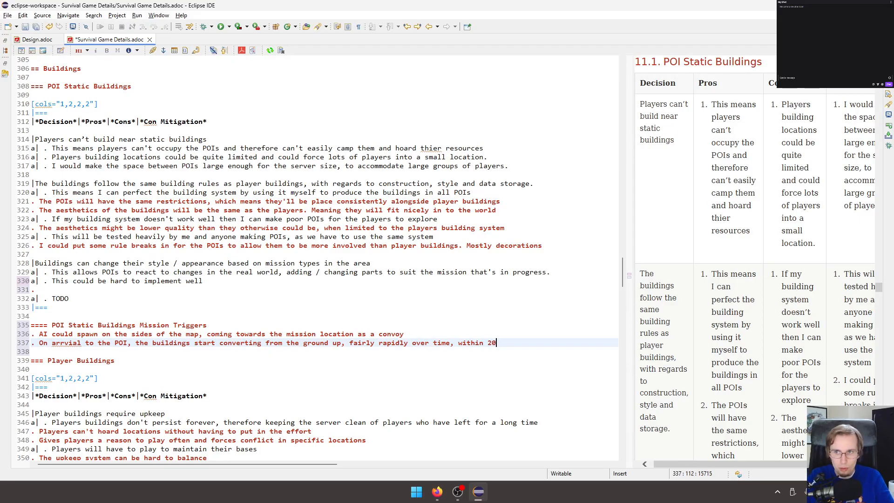
type(" seconds or so")
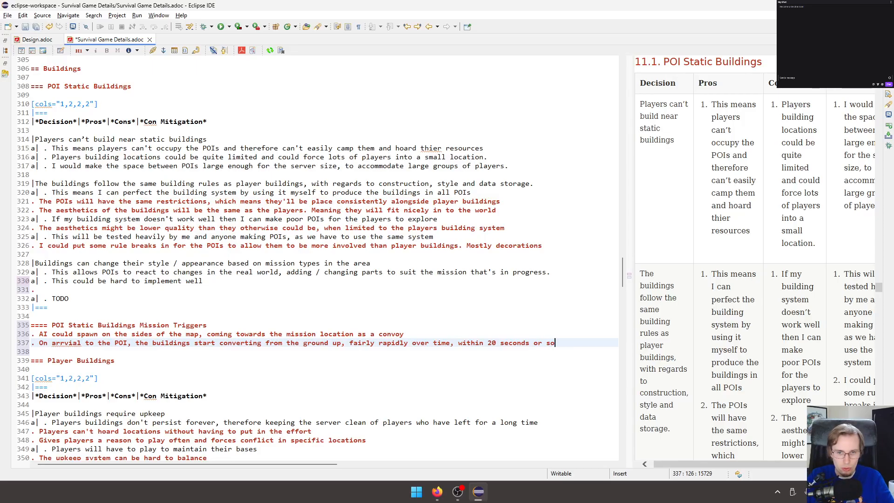
Add a nested ".." sub-item below it reading "This could be done by swapping out the existing actors with the incoming changes".
key("Return")
type(".. This could be done by ")
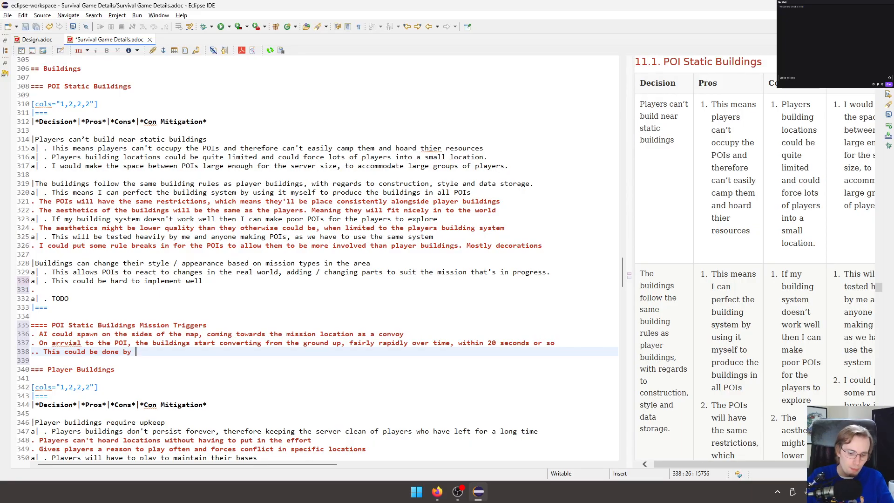
type("swappi")
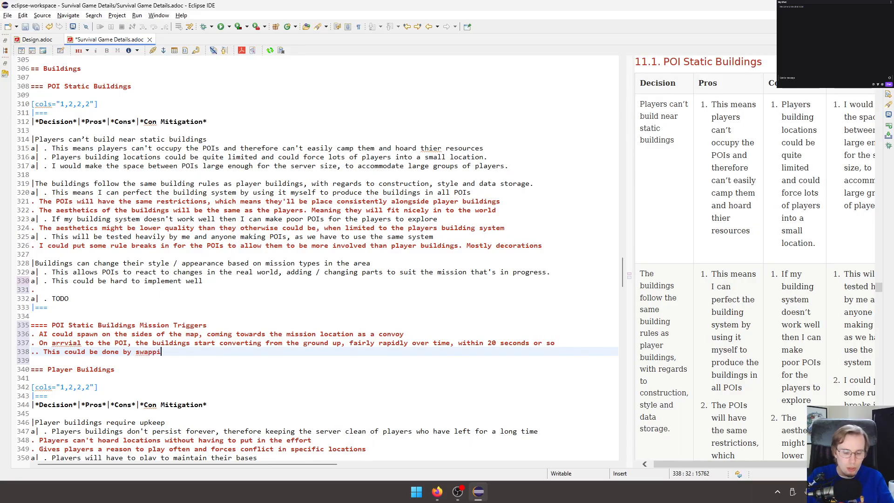
type("ng out the e")
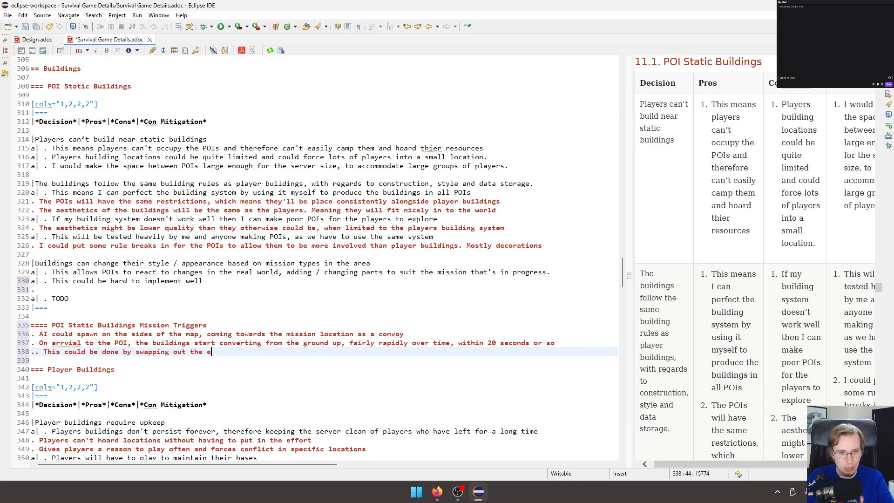
type("xisting ac")
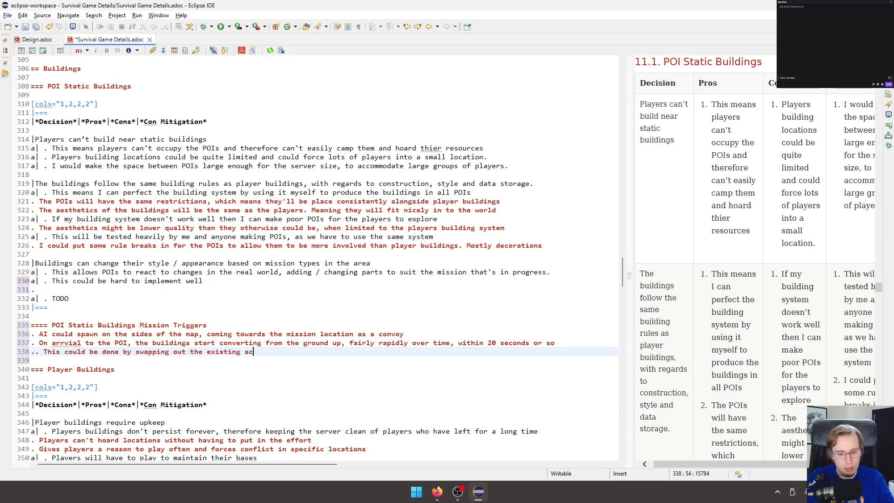
type("tors wit")
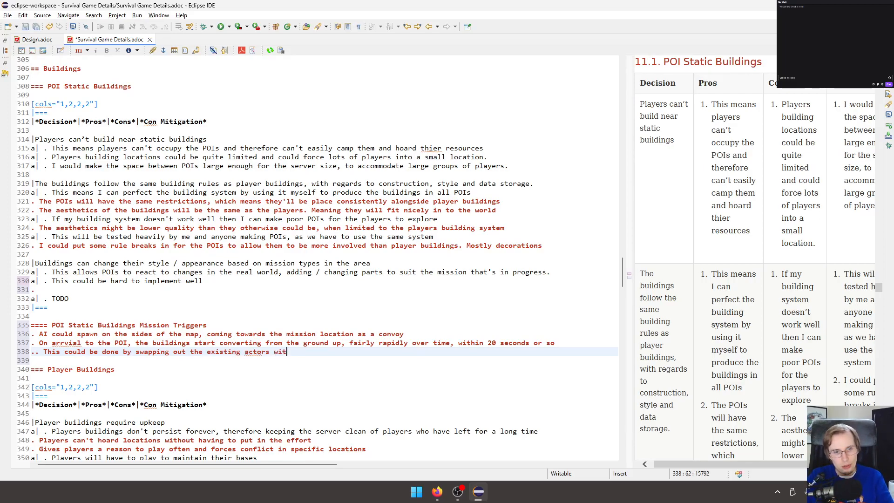
type("h the i")
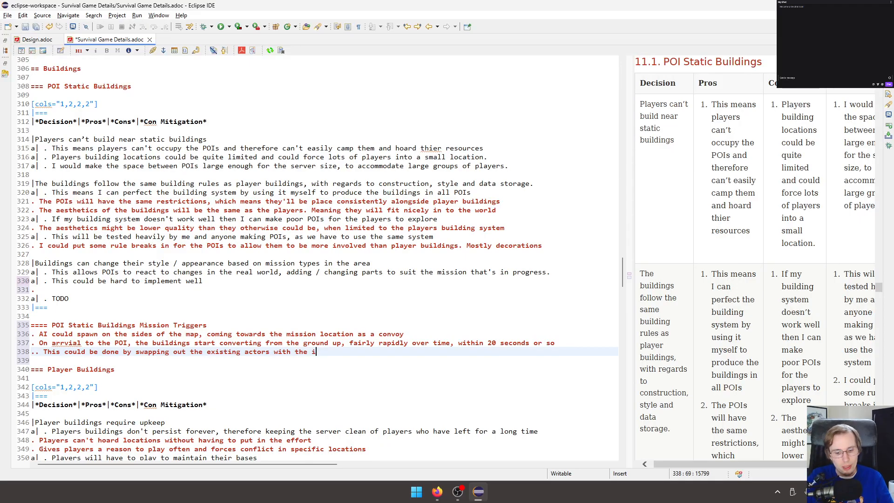
type("ncoming ")
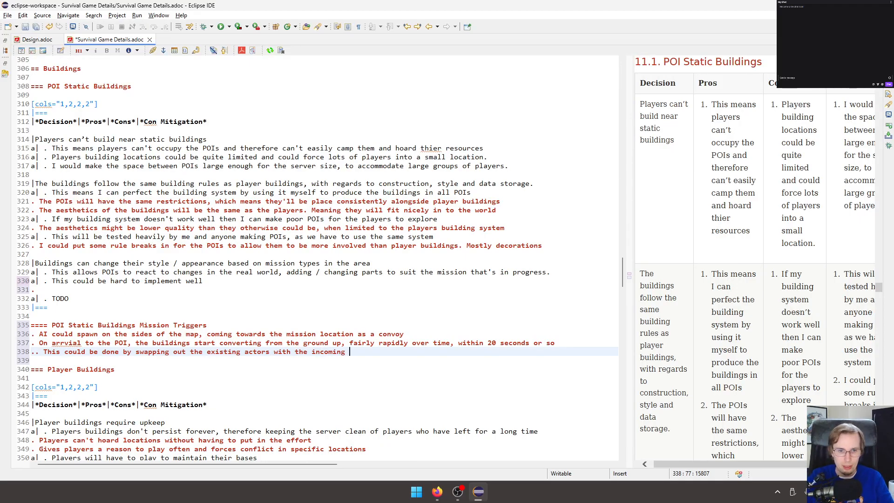
type("changes ")
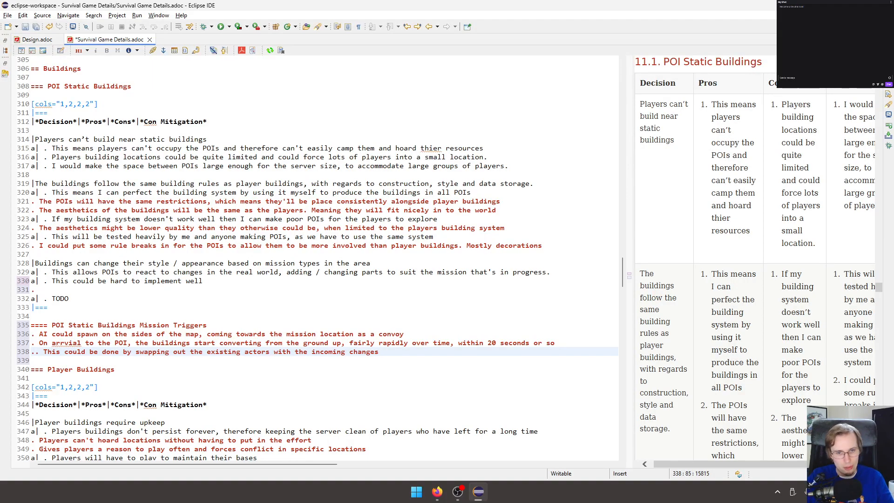
type(", using s")
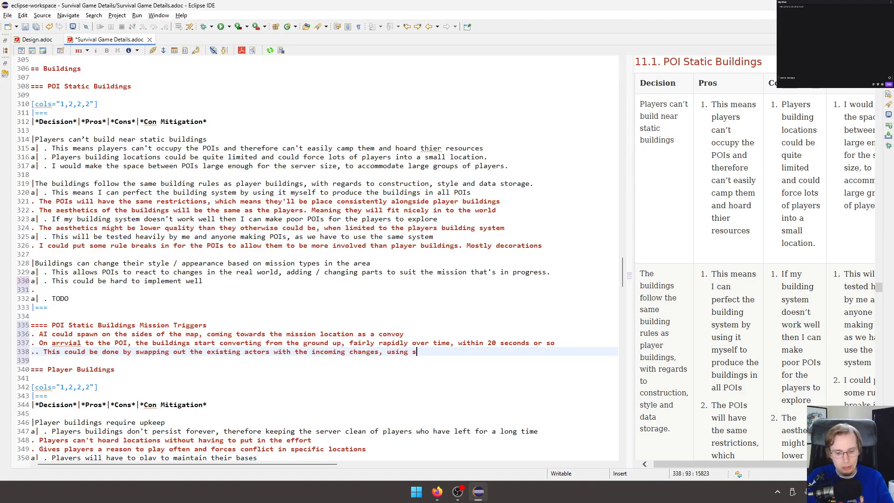
type("ome kind of LO")
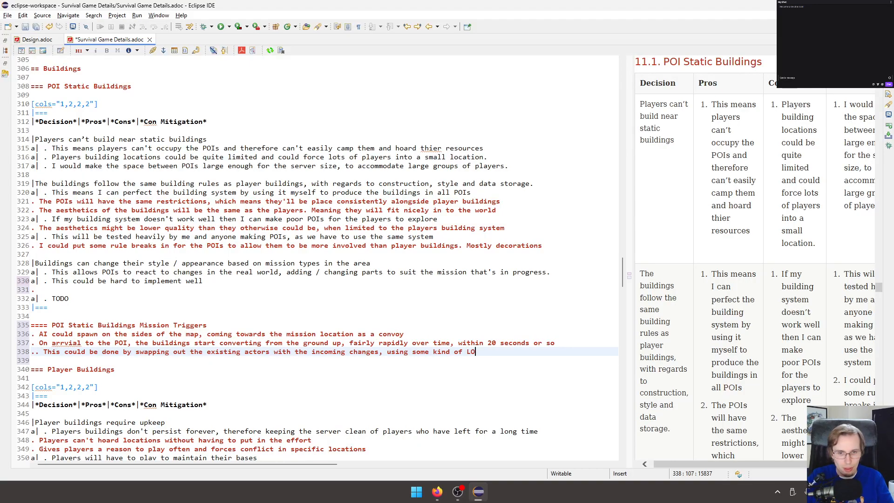
type("D and ")
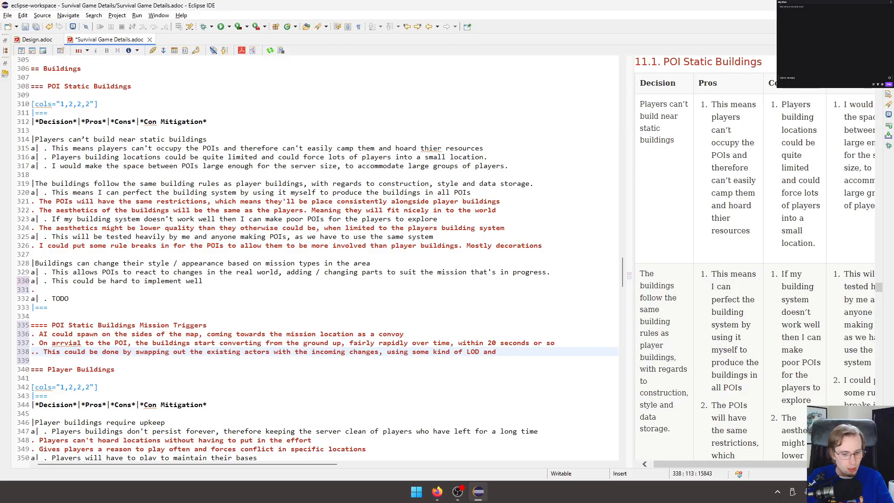
type("mesh mo")
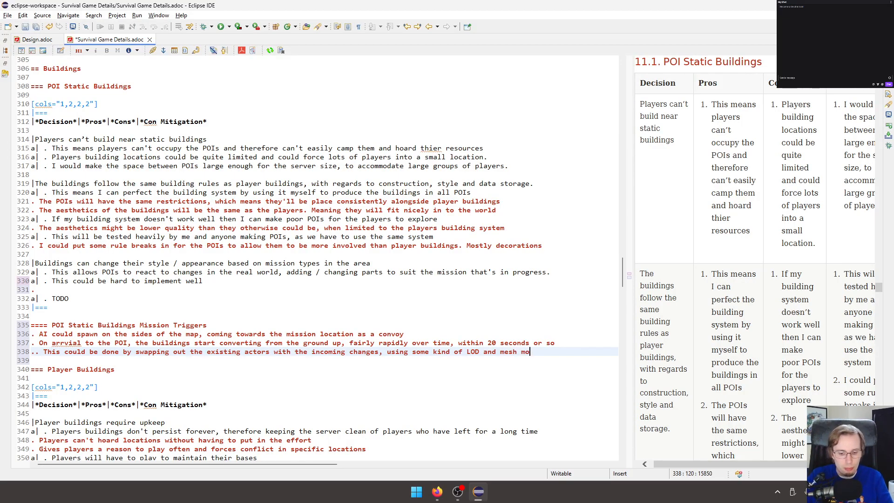
type("r")
type("ph")
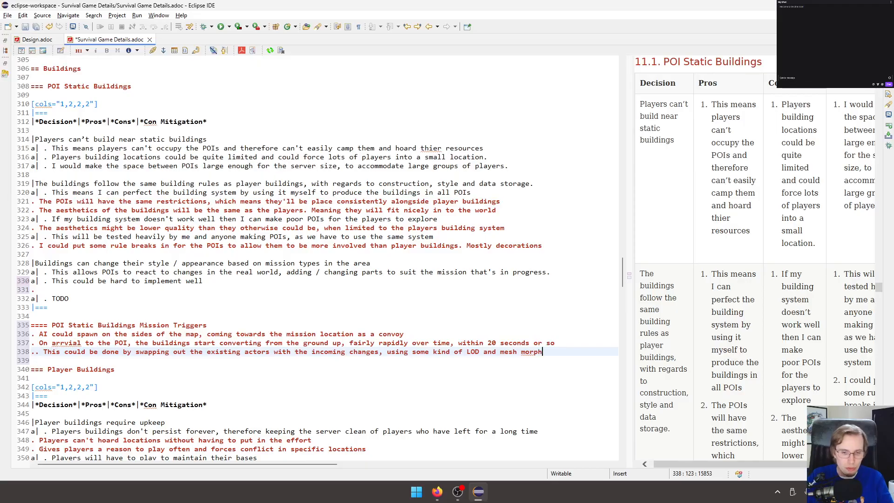
type("ing effect")
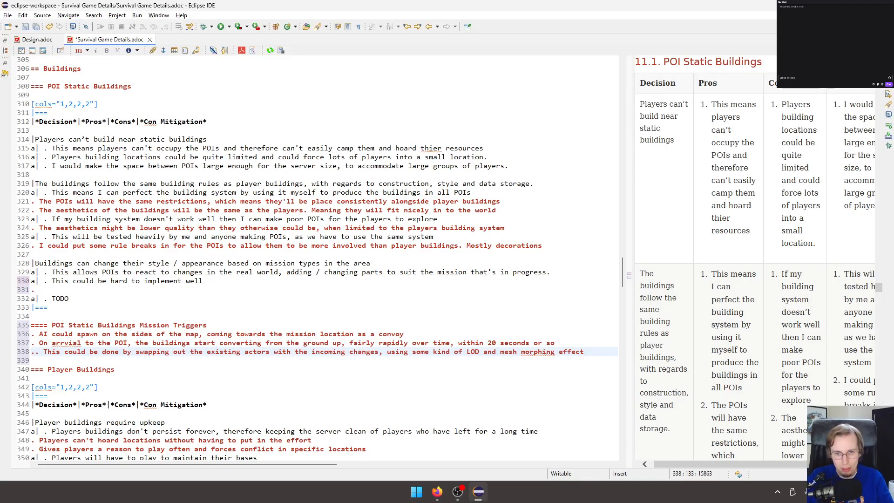
type(". Possi")
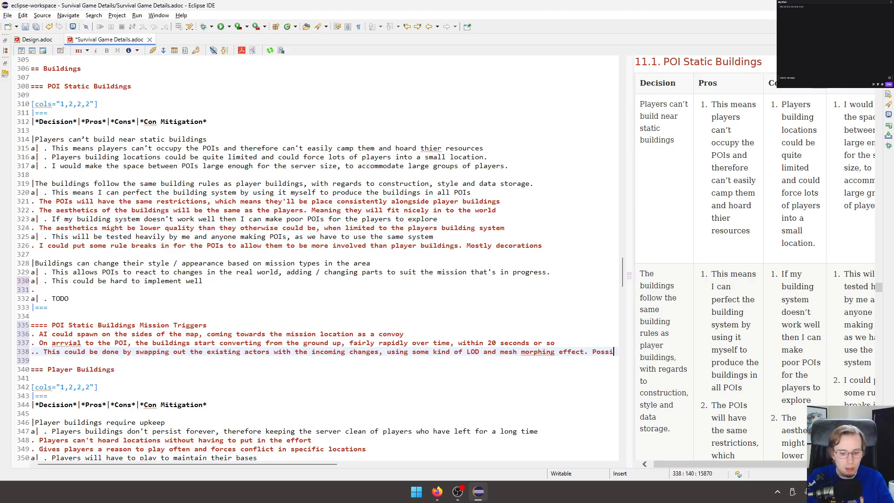
type("bly a ")
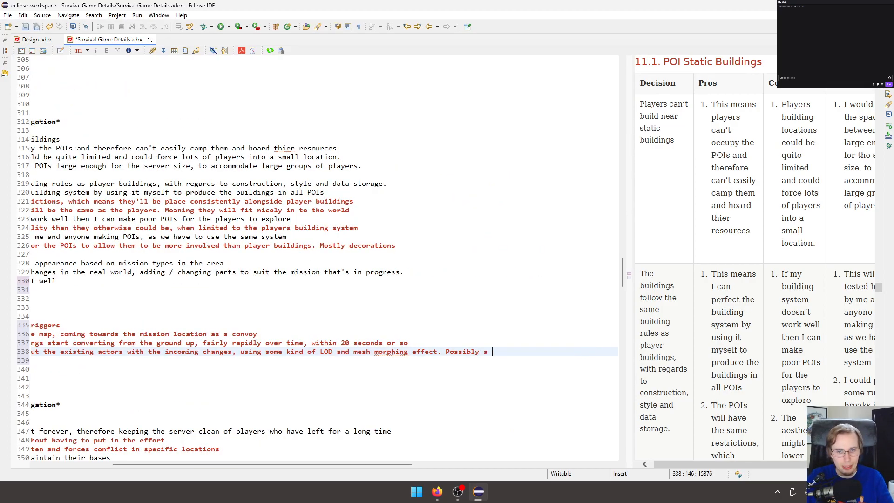
type("sim")
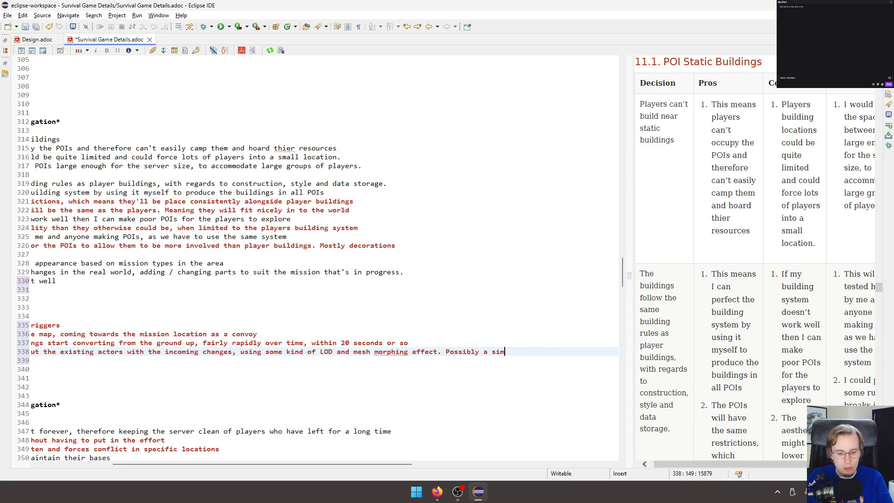
type("ple particle ")
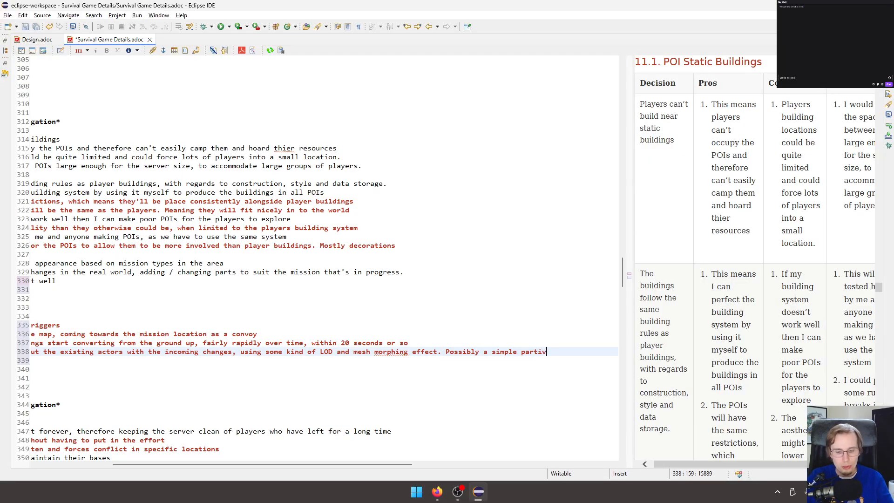
type("effect toi")
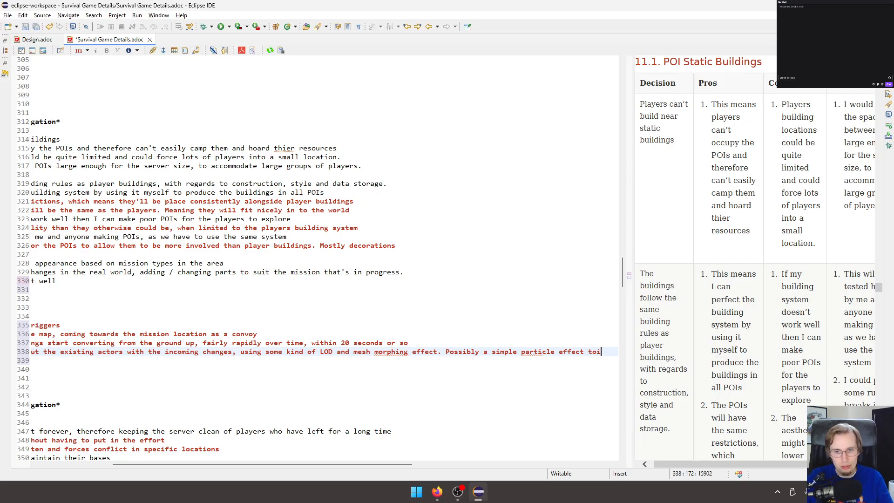
Extend the nested sub-item with ". Possibly a simple particle effect to cover the parts" and save the document.
key("BackSpace")
type("civer")
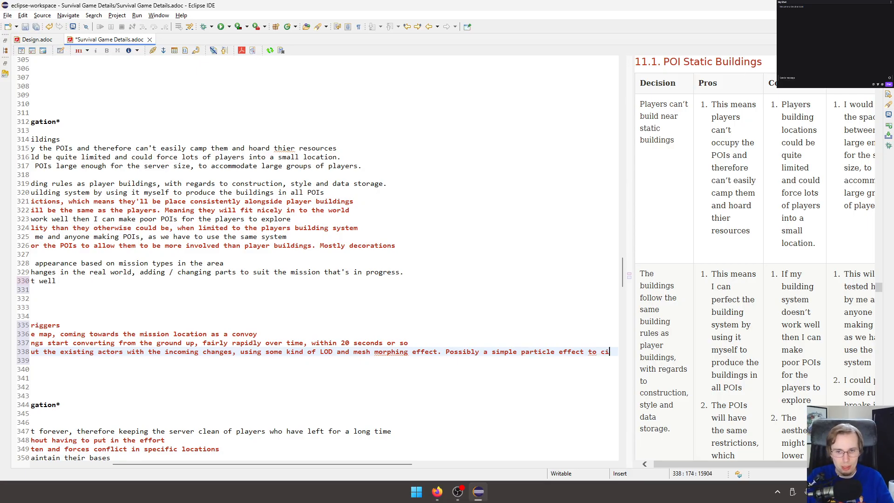
key("BackSpace")
key("BackSpace")
key("BackSpace")
key("BackSpace")
type("ov")
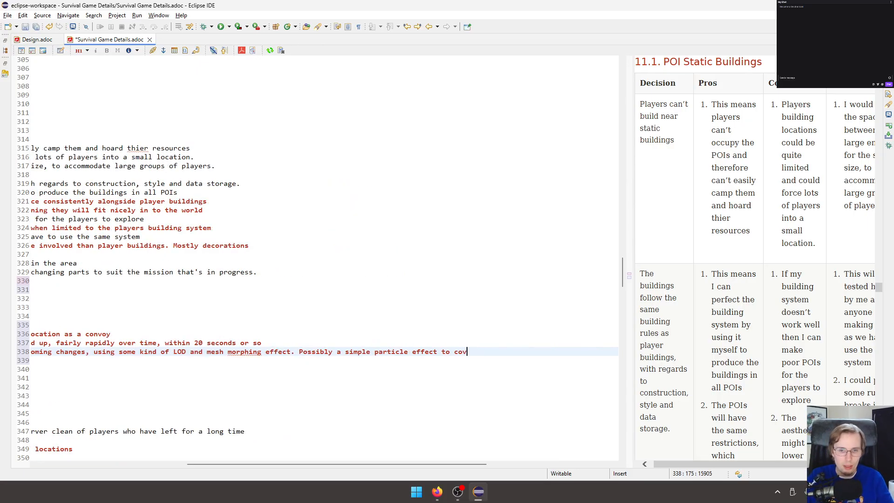
type("er the parts")
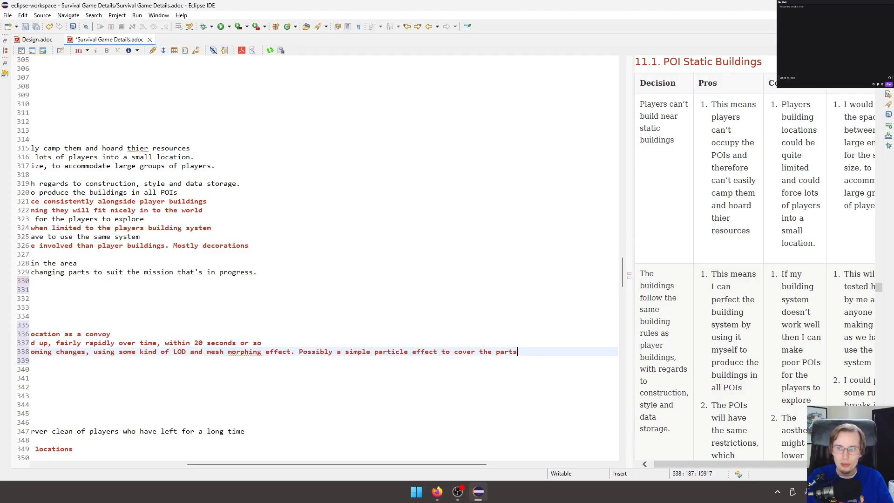
key("ctrl+s")
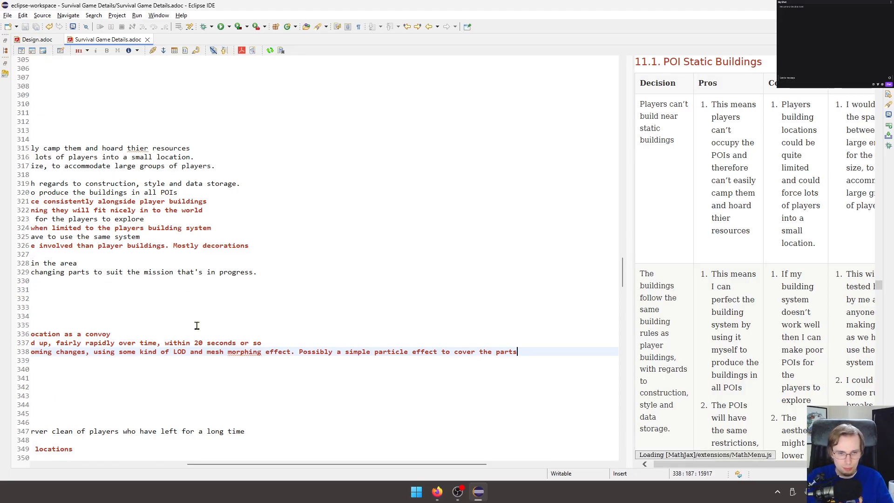
Correct the misspelled word in the second trigger item to "arrival" and save the document.
left_click(240, 353)
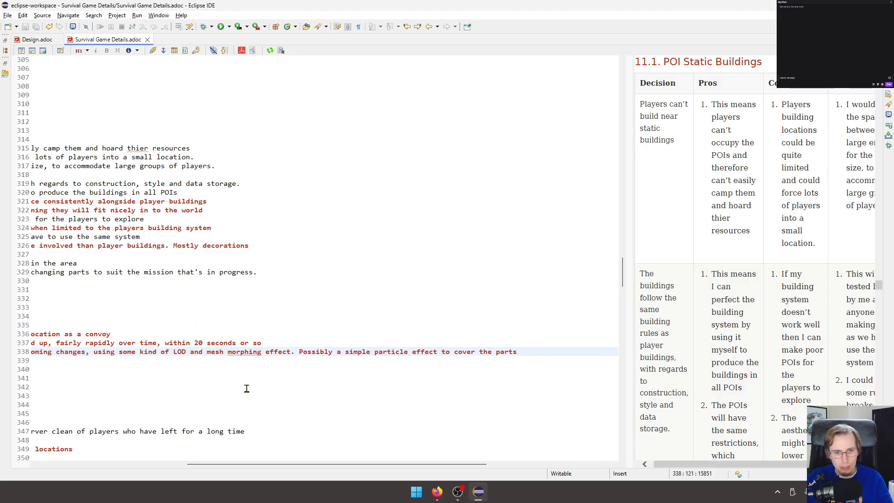
left_click_drag(384, 464, 203, 475)
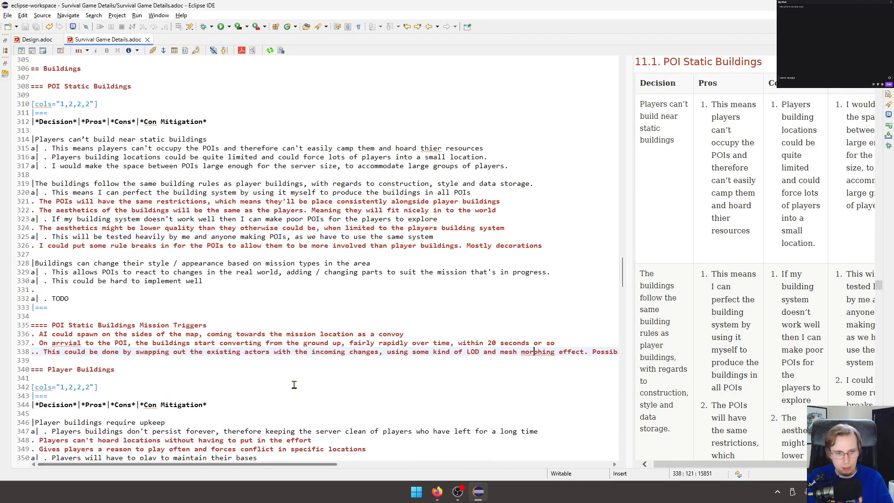
left_click(295, 384)
left_click(73, 343)
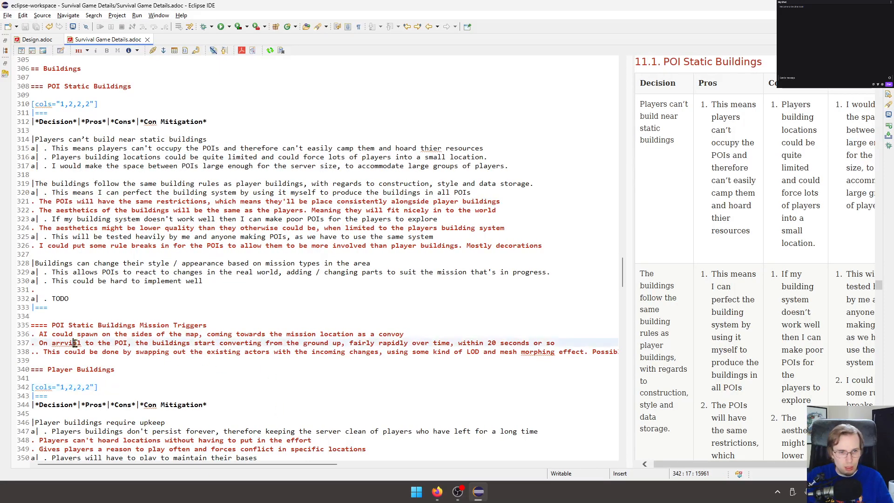
key("BackSpace")
type("i")
key("ctrl+s")
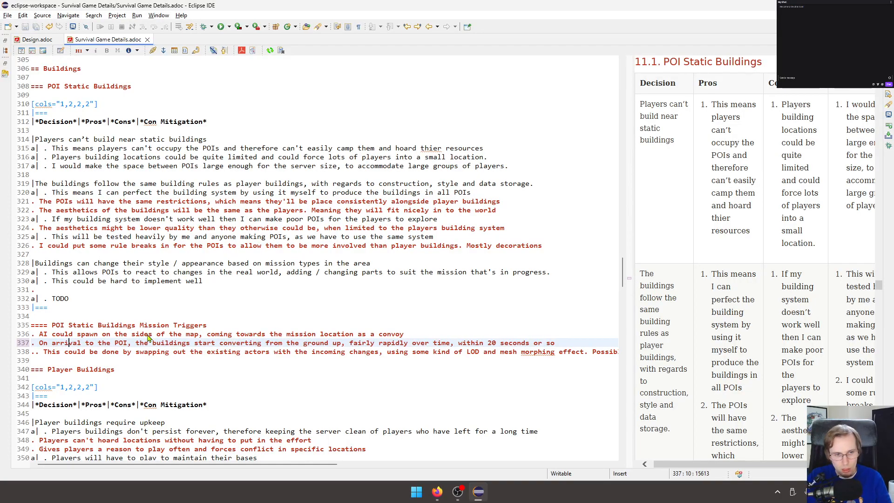
Add a third trigger item below the nested sub-item, beginning "The vehicle or leader of the AI could be the".
scroll(721, 296, "down", 10)
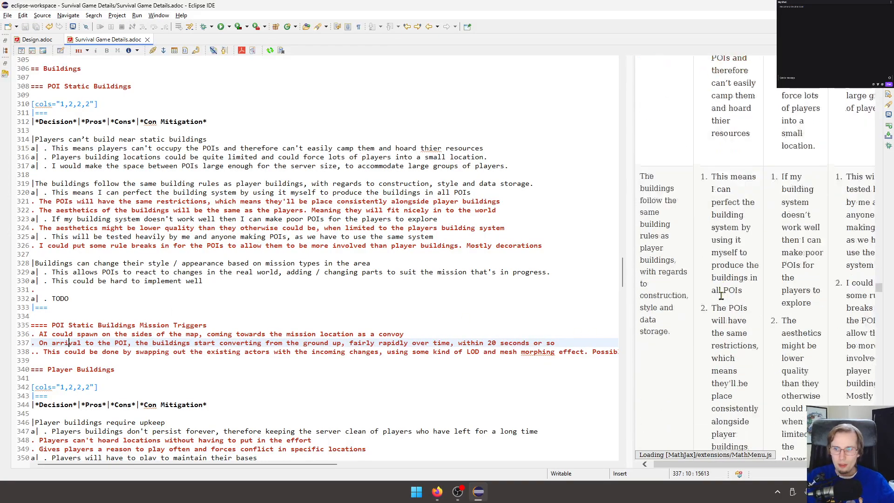
scroll(721, 296, "up", 2)
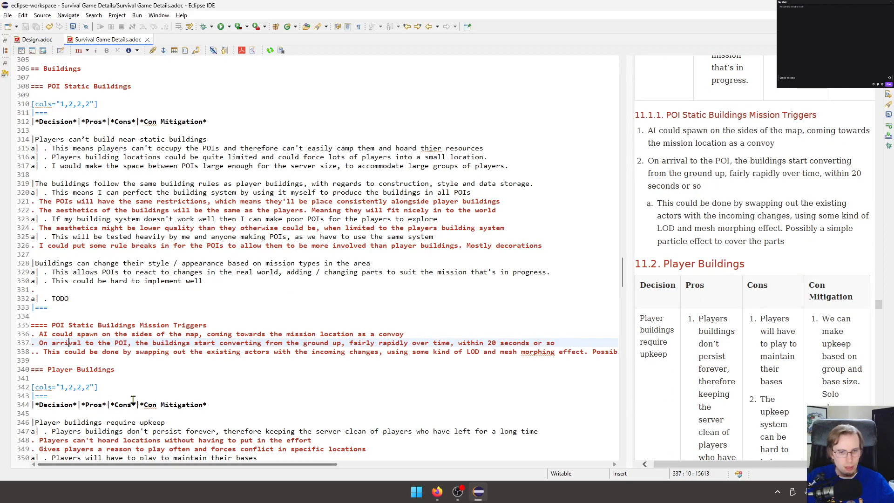
left_click(237, 363)
key("Return")
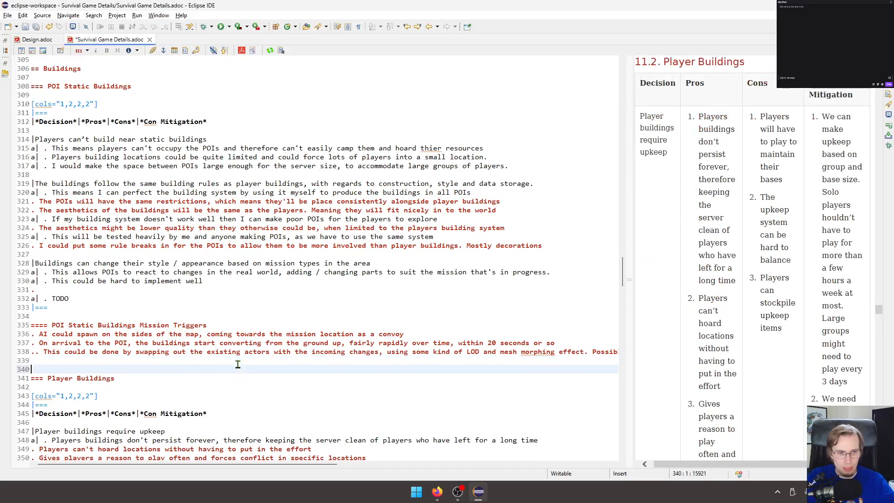
type(". The vehioc")
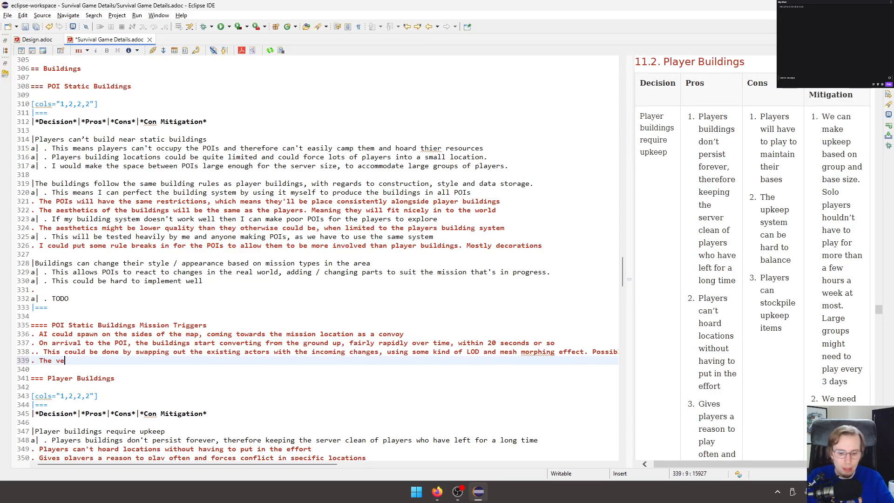
key("BackSpace")
key("BackSpace")
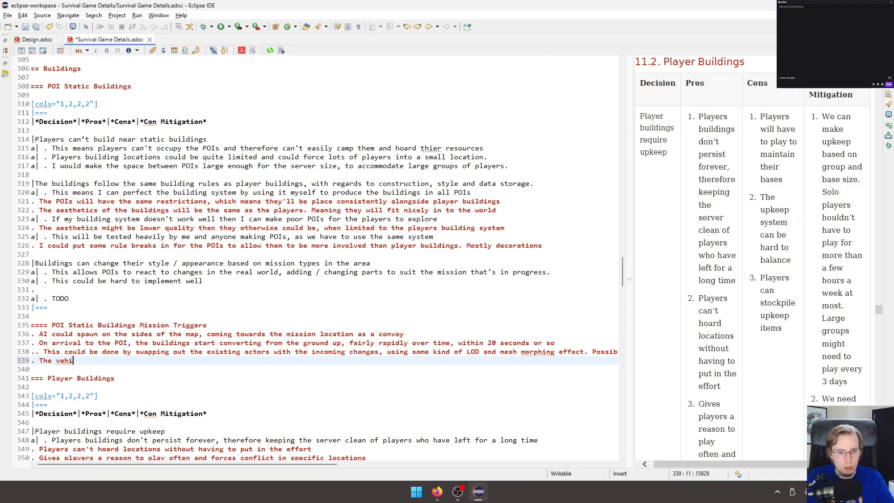
type("cle or leader of the AI could be the ")
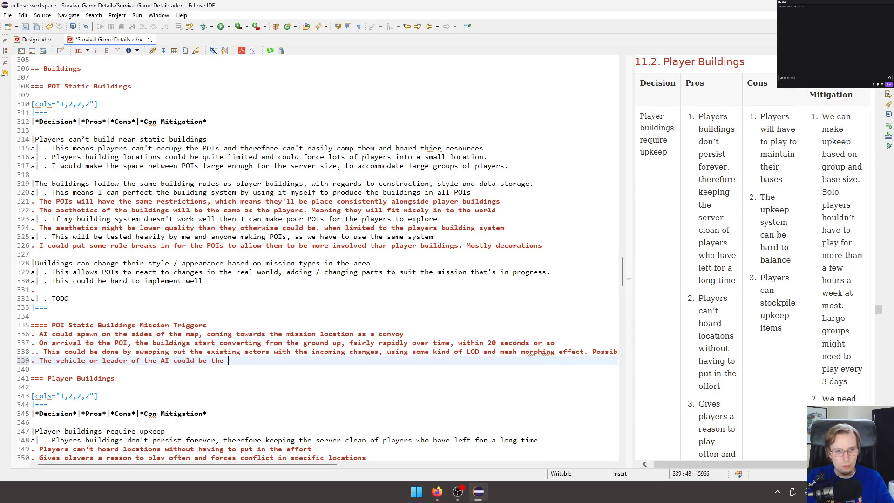
type("one to walk around the buildings at random, trig")
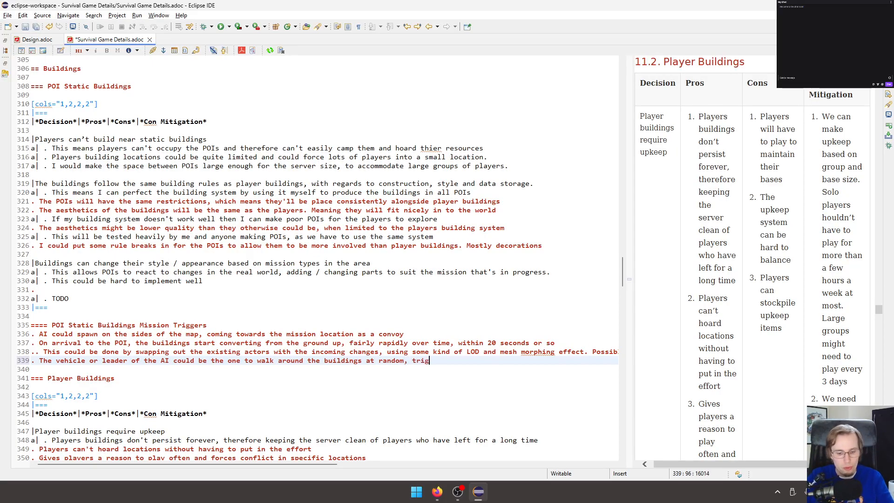
type("gering this eff")
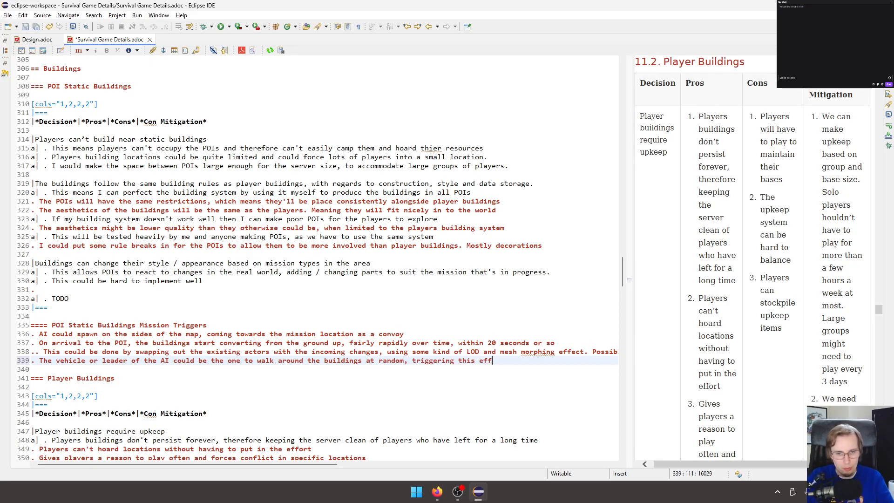
type("ect and ")
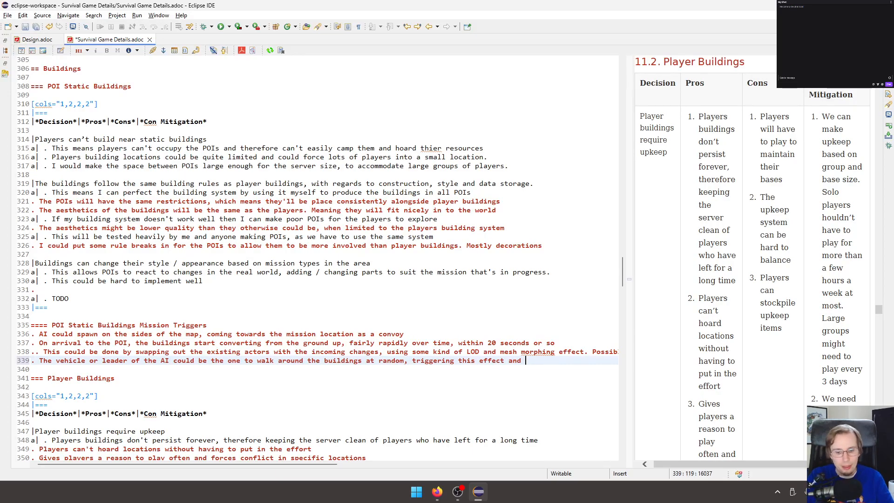
type("the last build")
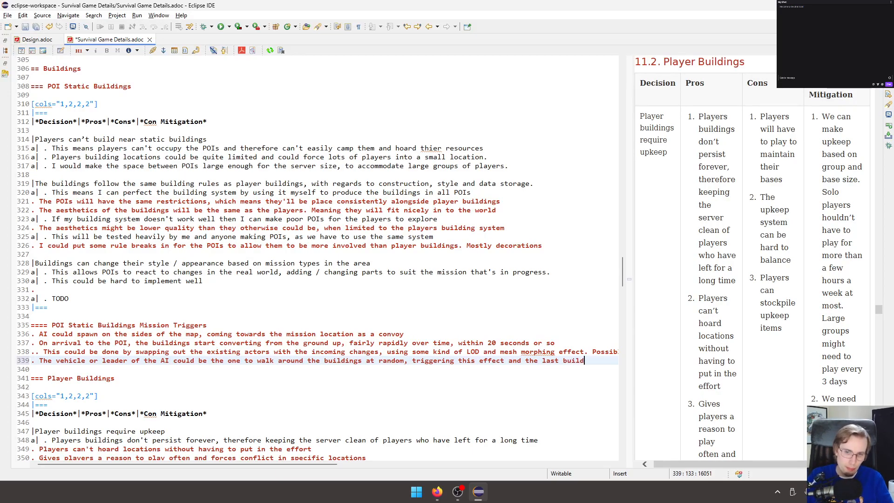
type("ing is the ")
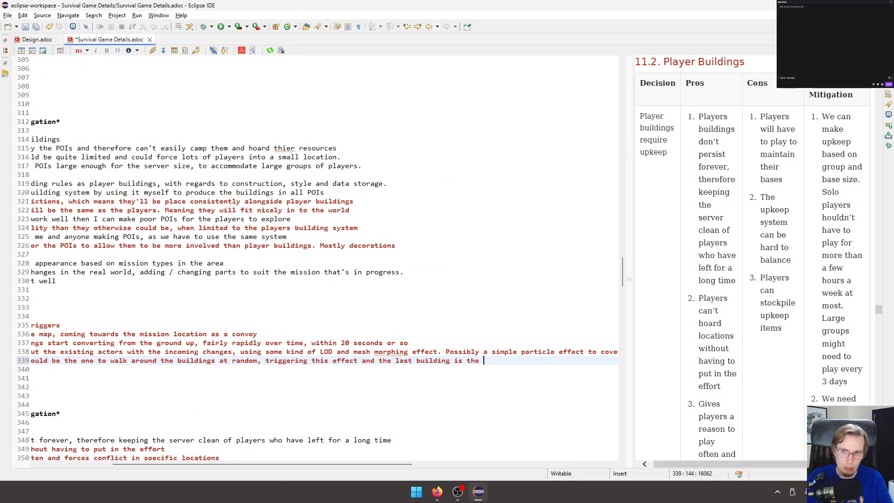
type("main HQ")
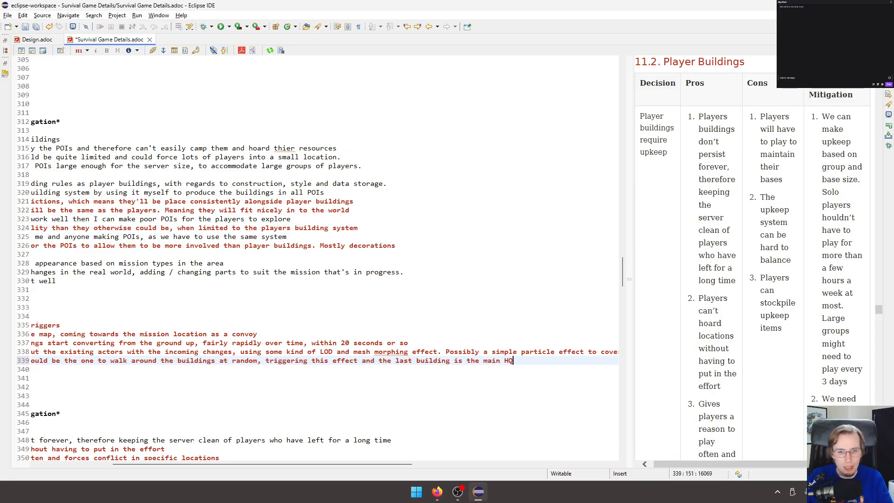
type(" / missio")
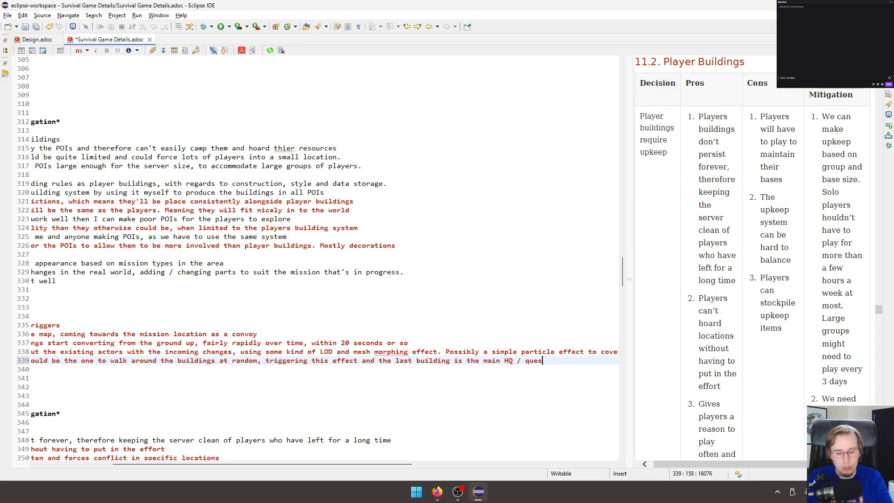
type("n outpost")
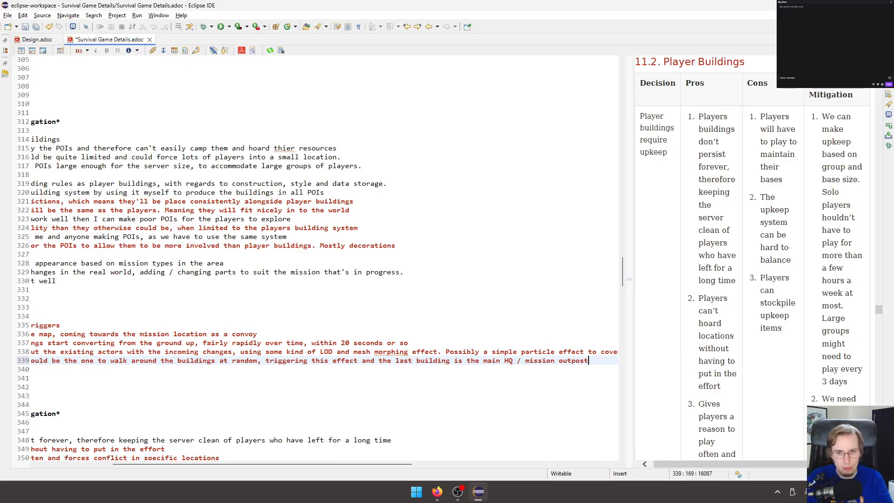
Finish the third trigger item with "and the last building is the main HQ / mission outpost" and save the document.
key("ctrl+s")
Correct the misspelled word before "resources" in the first static buildings Pros entry to "their" and save the document.
scroll(223, 366, "down", 2)
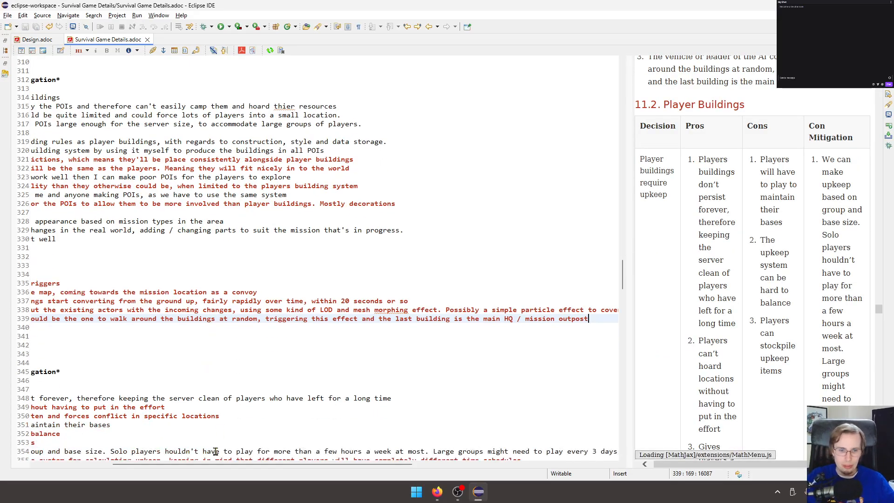
left_click_drag(175, 464, 100, 464)
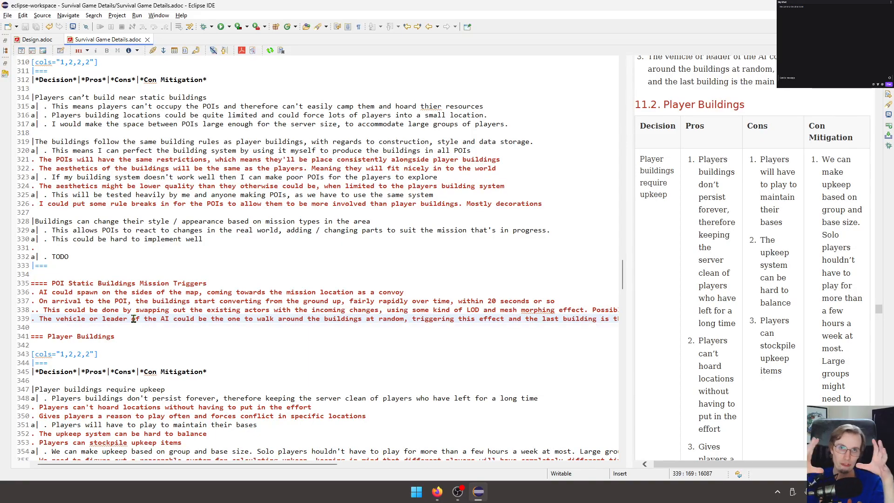
left_click(430, 107)
key("BackSpace")
key("BackSpace")
type("hei")
key("ctrl+s")
left_click(412, 203)
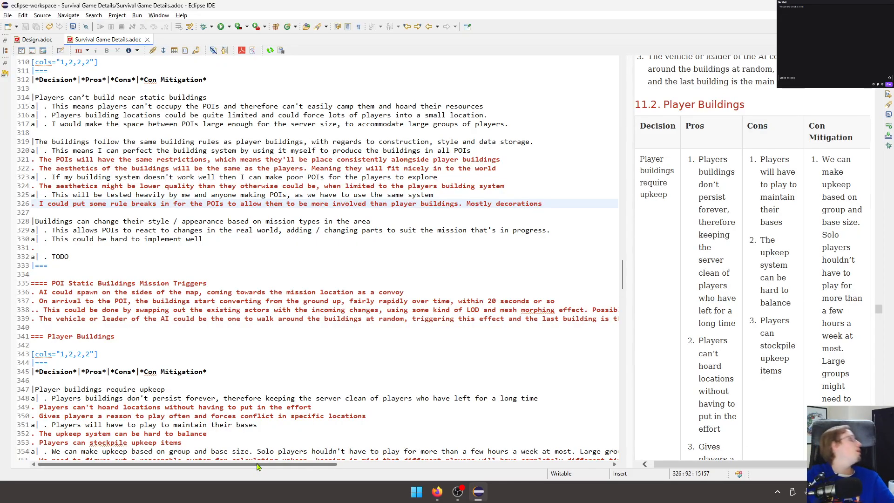
Delete the empty list item below "This could be hard to implement well" in the building style decision.
left_click(183, 256)
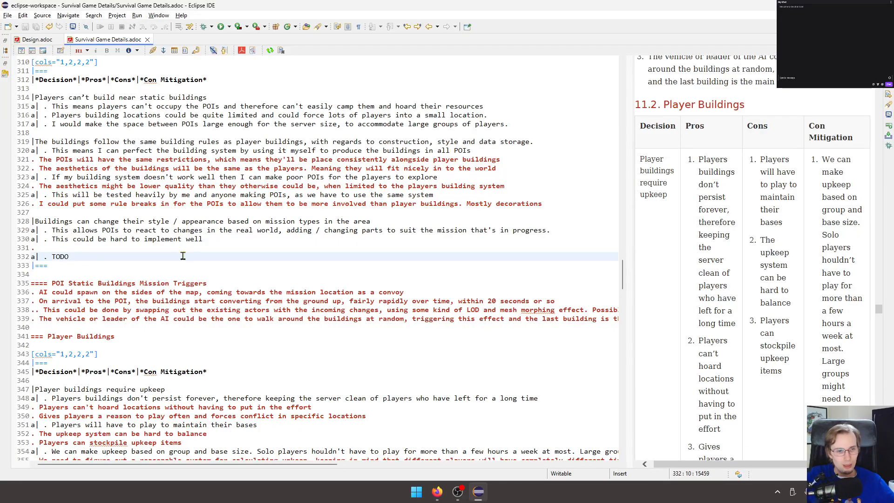
left_click(187, 247)
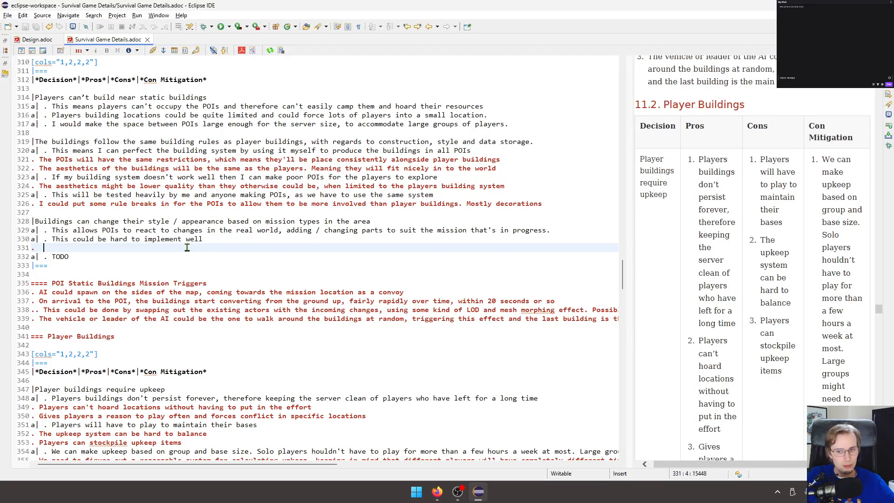
key("BackSpace")
key("BackSpace")
key("BackSpace")
key("BackSpace")
Replace the building style decision's TODO with "I need to make sure I keep it simple and efficient where possible, only".
double_click(61, 248)
type("I ")
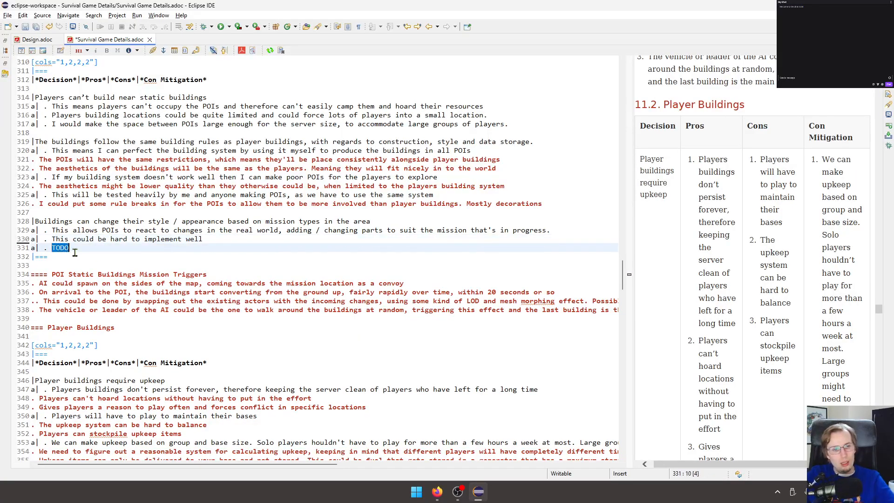
type("need ")
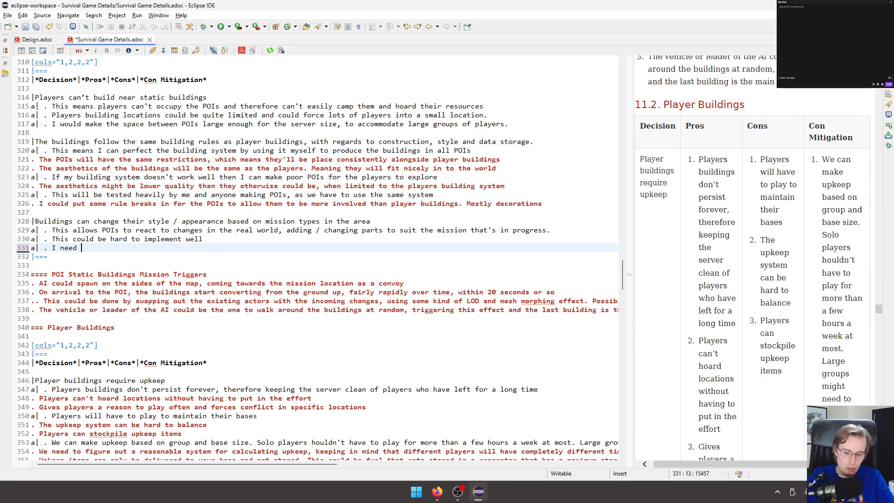
type("to make sure ")
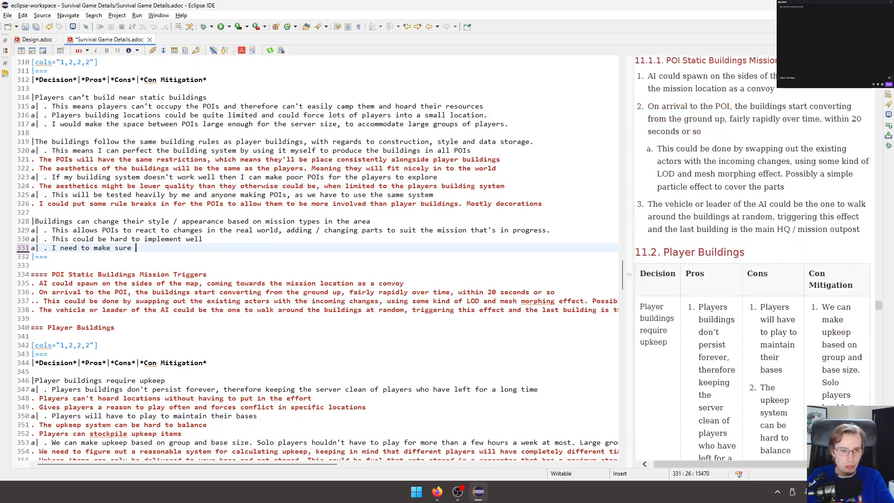
type("I keep")
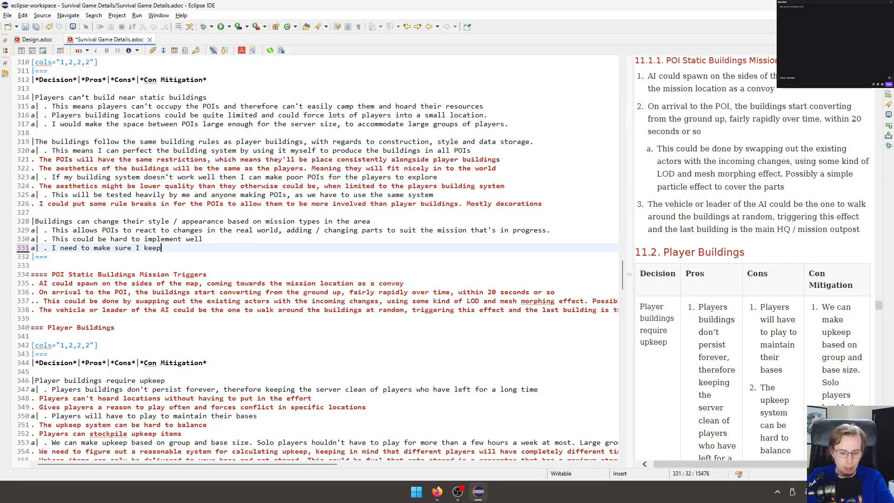
type(" it simple and eff")
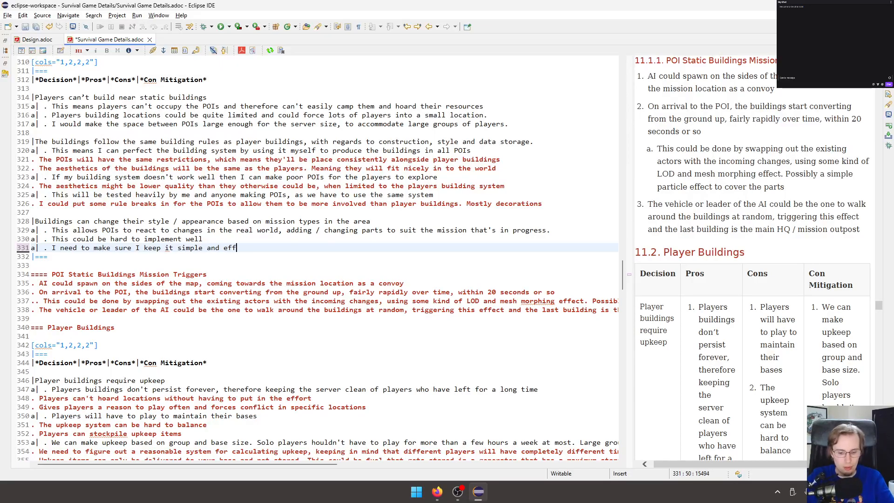
type("icient where")
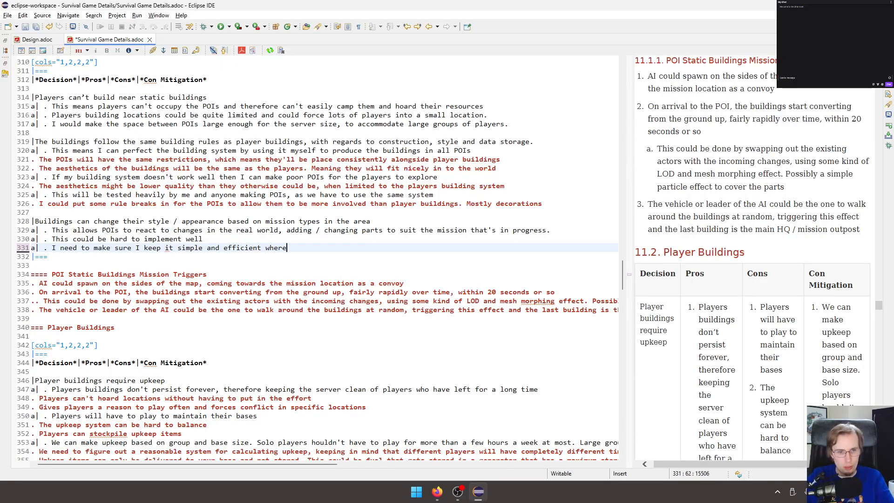
type(" possible, only")
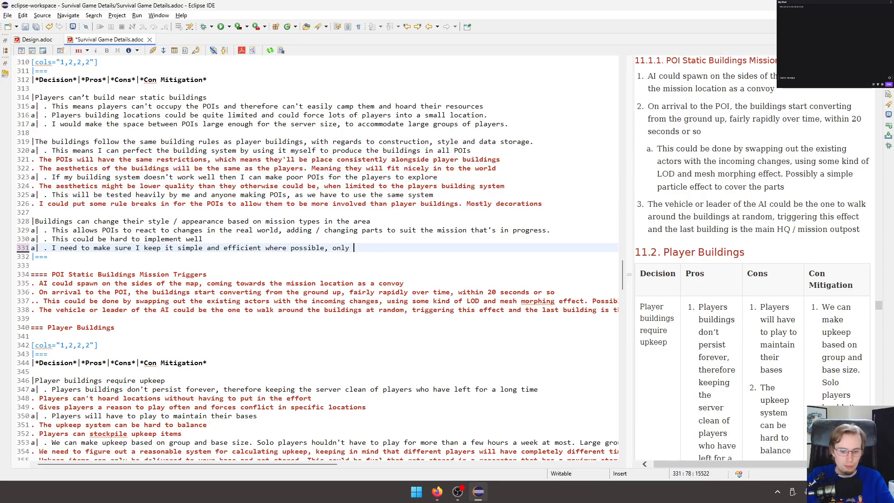
type(" making it")
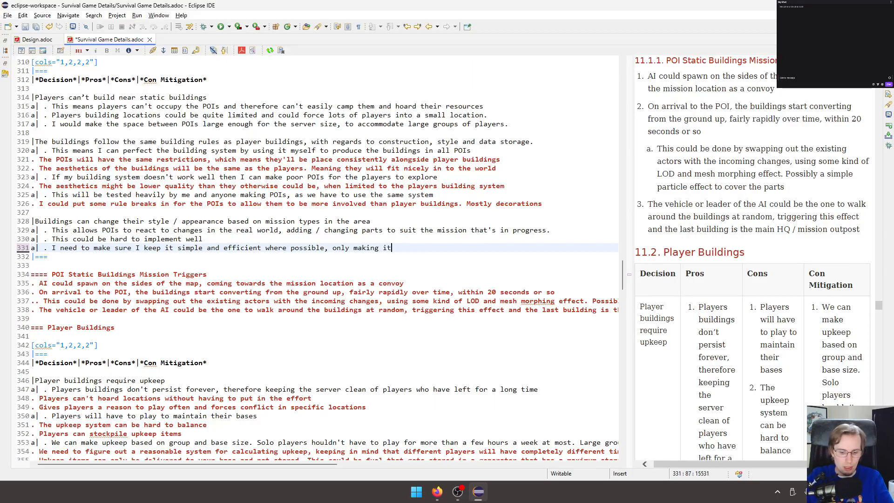
type(" complex after")
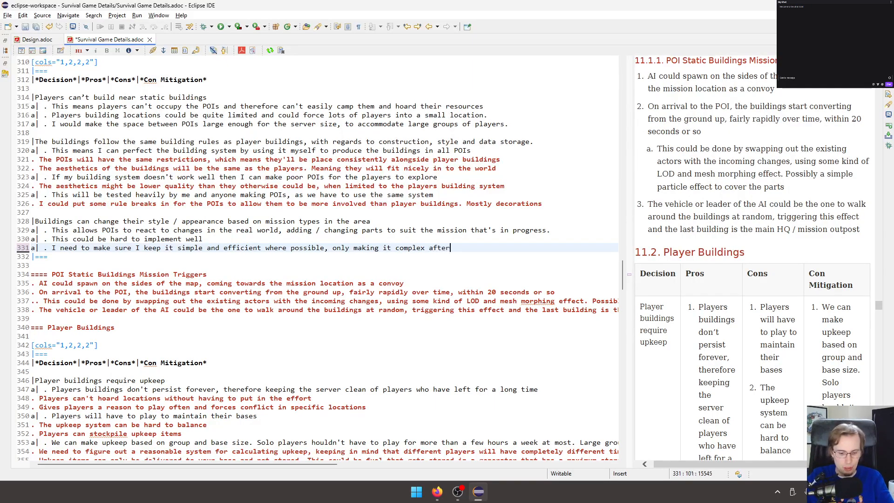
type(" the system is ")
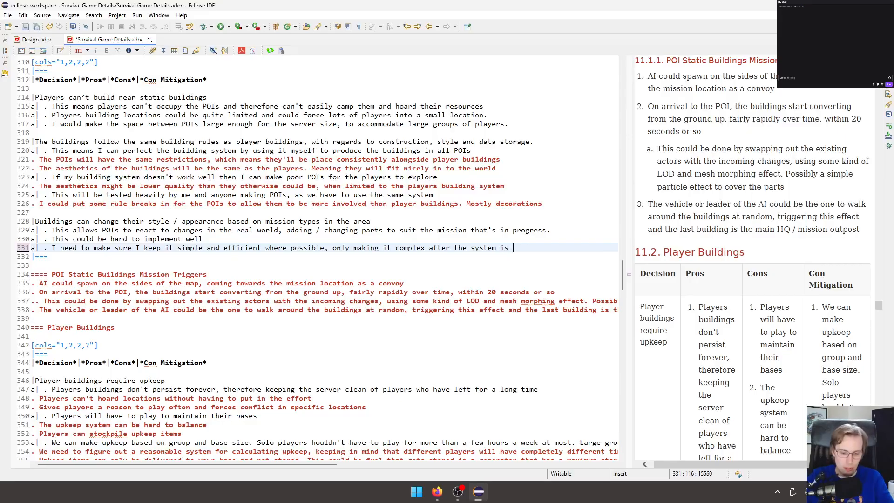
type("fully working ")
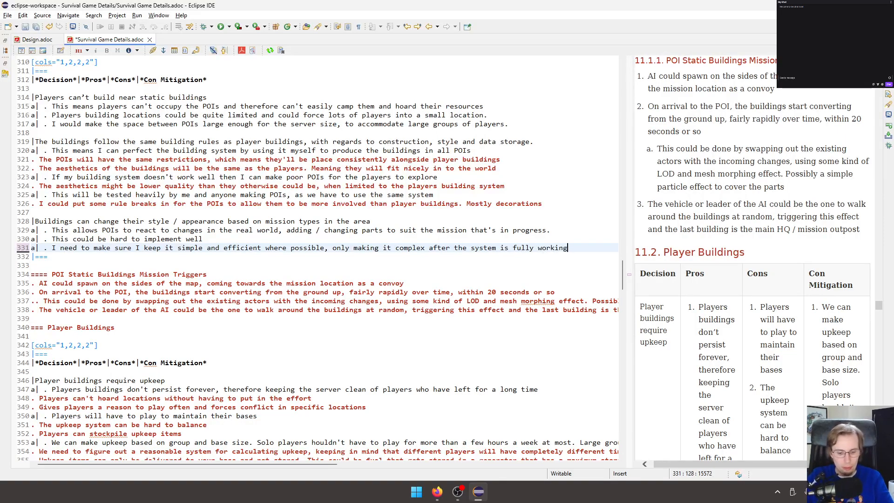
type("with")
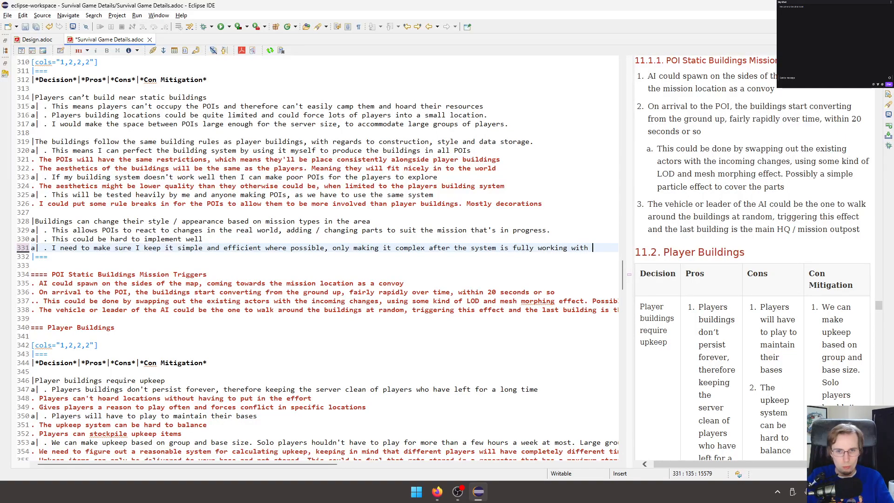
Finish the Con Mitigation entry with "without transitions or convoys etc." and save the document.
key("BackSpace")
type("out t")
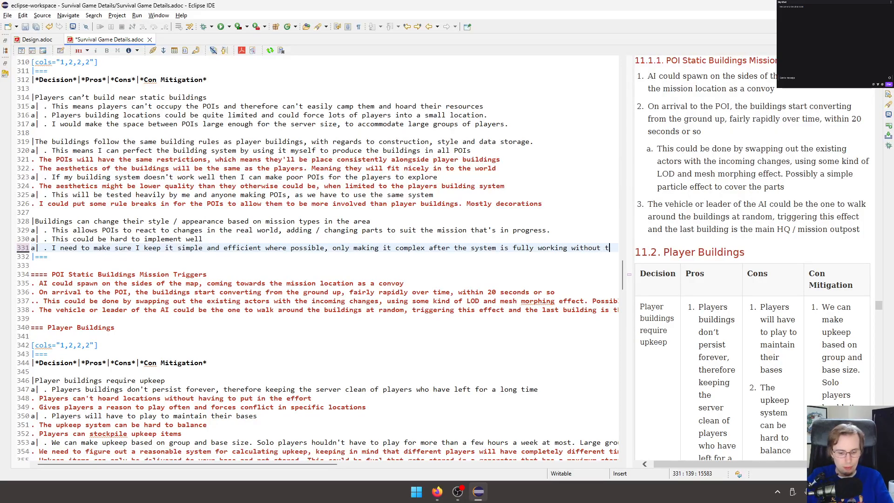
type("rani")
key("BackSpace")
type("sitions or")
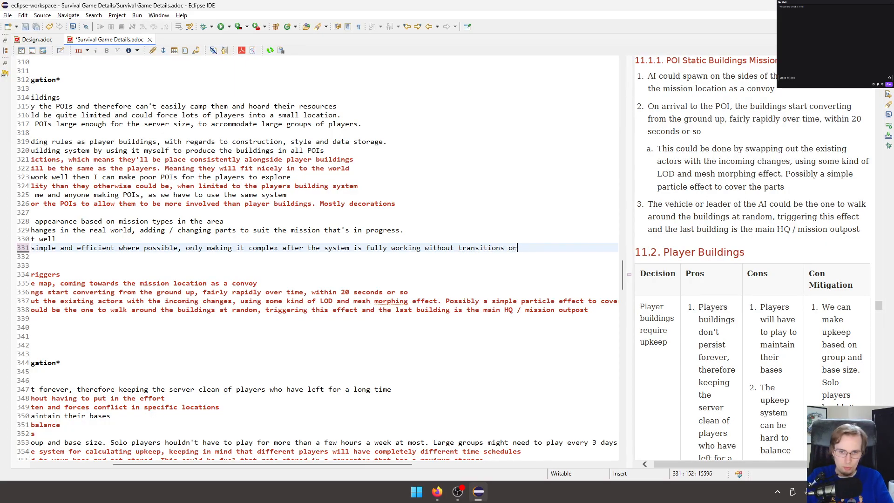
type(" conve")
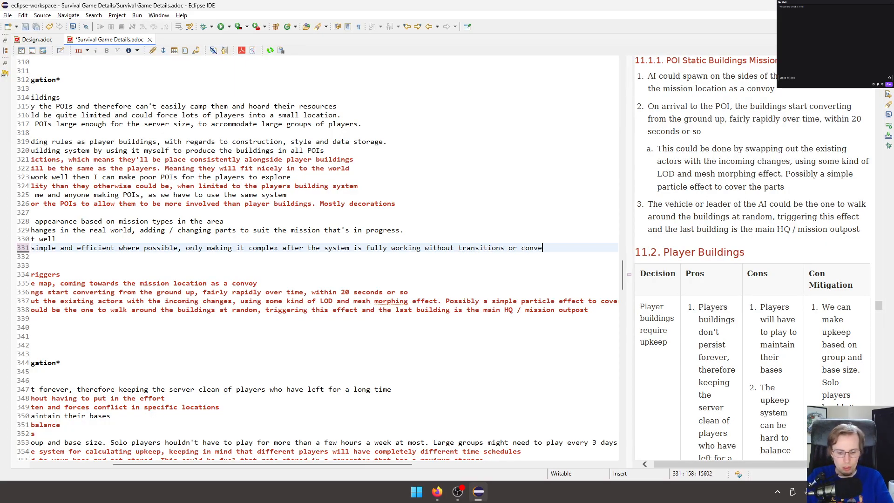
key("BackSpace")
type("oys etc.")
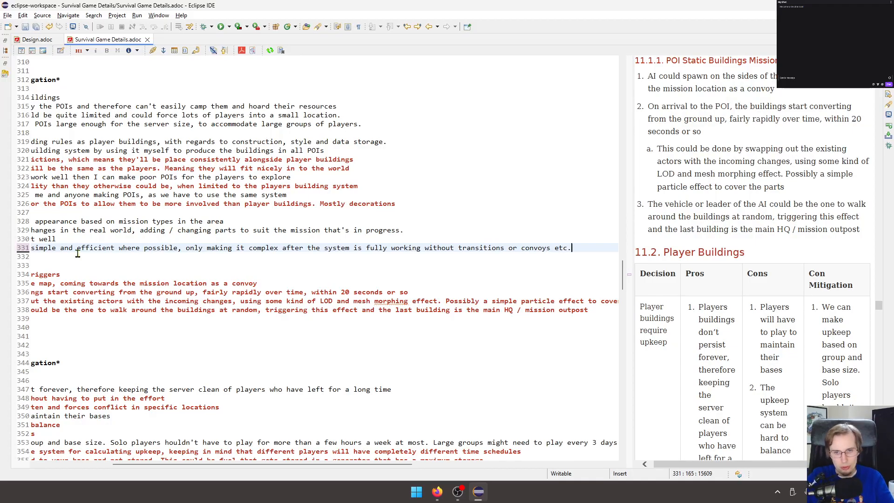
key("ctrl+s")
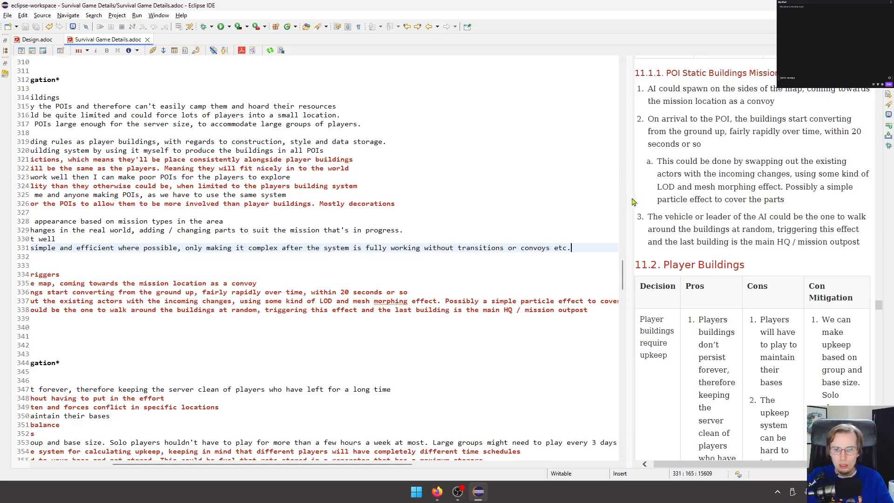
Widen the rendered preview and look through the document for the Buildings section.
left_click_drag(634, 197, 355, 197)
scroll(537, 232, "up", 5)
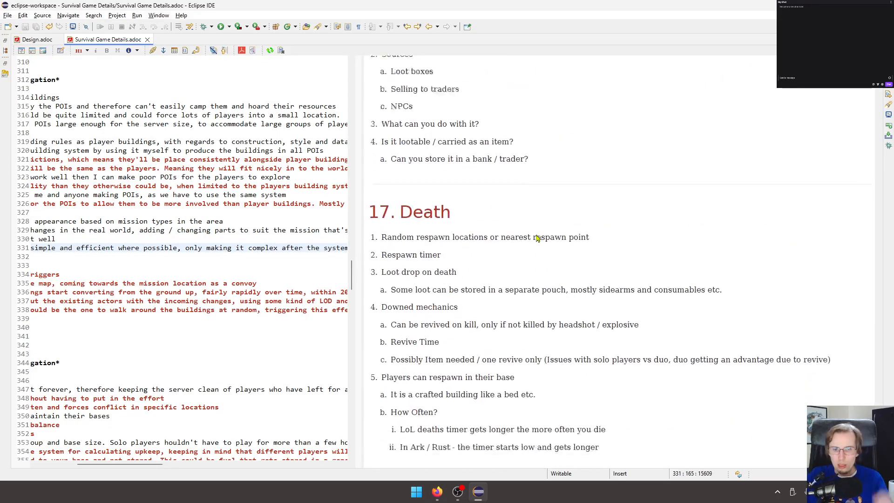
scroll(538, 233, "up", 20)
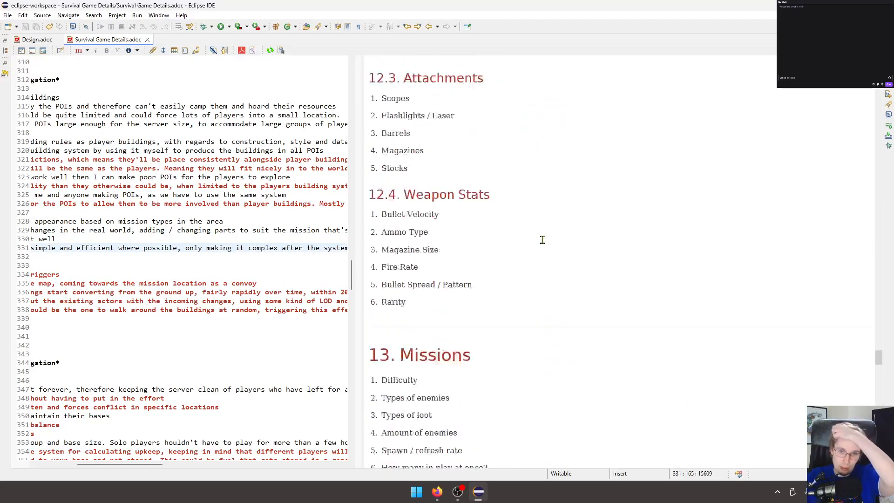
left_click(103, 278)
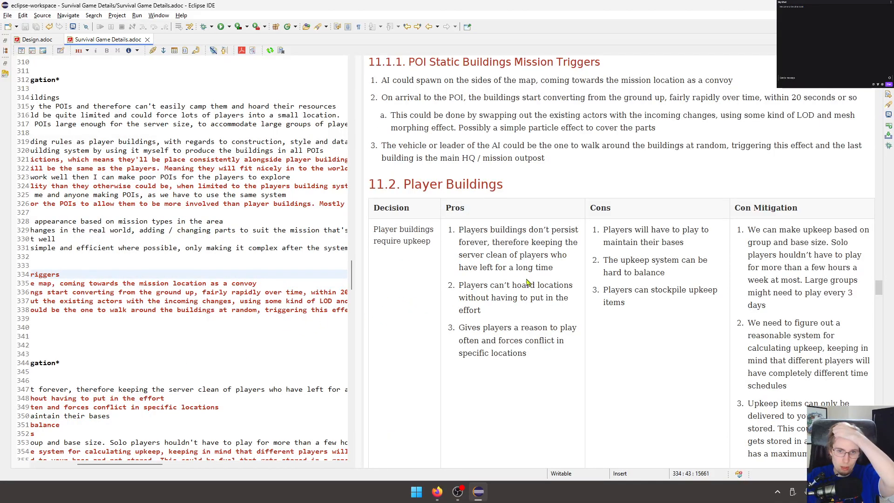
scroll(552, 277, "down", 7)
scroll(553, 279, "up", 5)
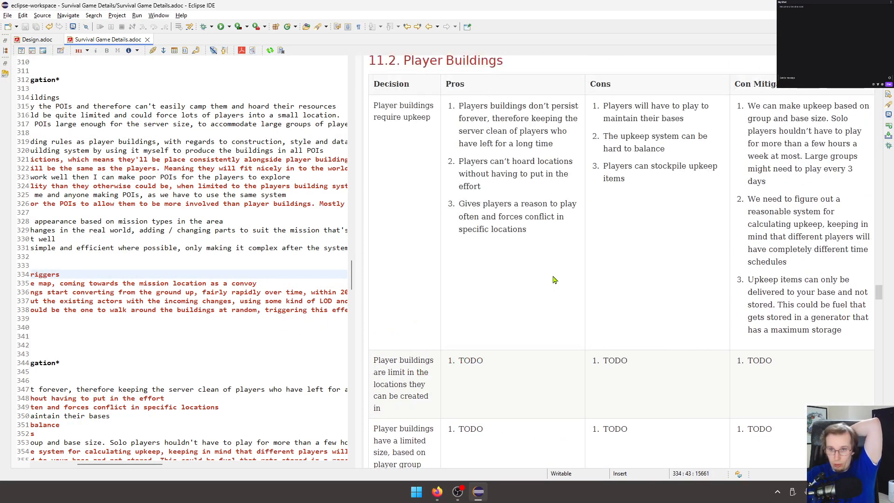
scroll(554, 270, "down", 10)
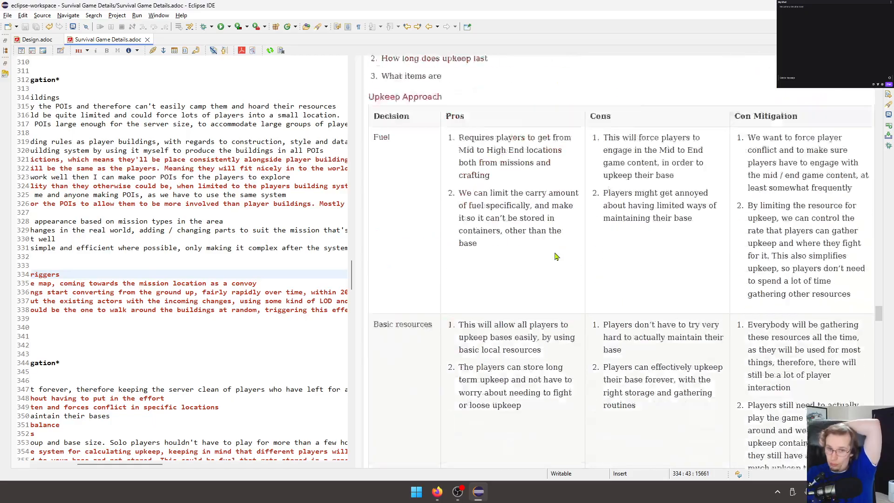
scroll(554, 256, "down", 15)
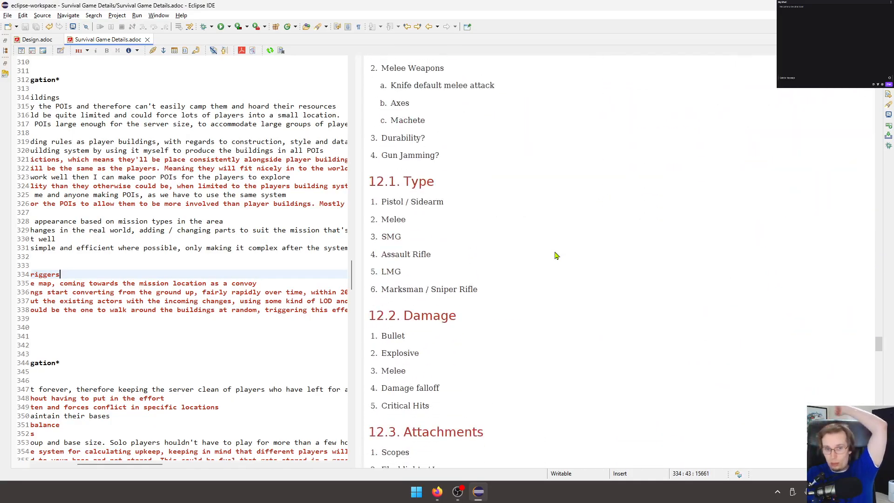
scroll(556, 250, "up", 15)
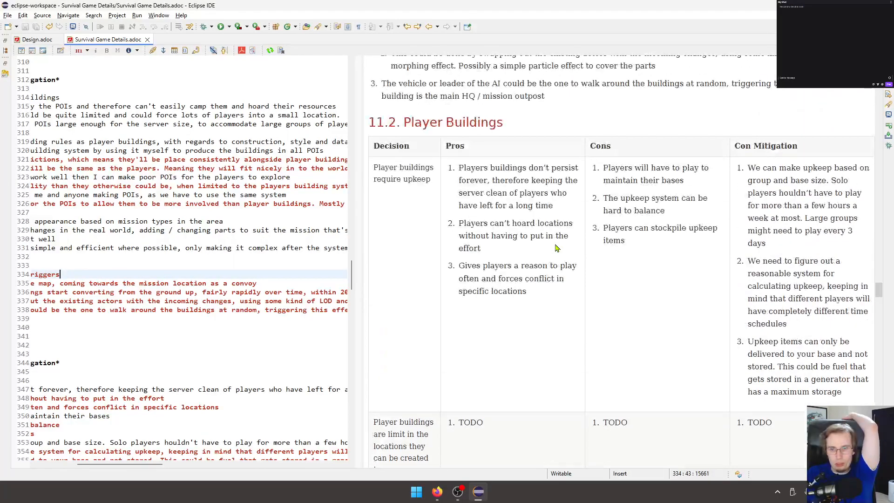
scroll(556, 249, "down", 4)
scroll(557, 248, "up", 8)
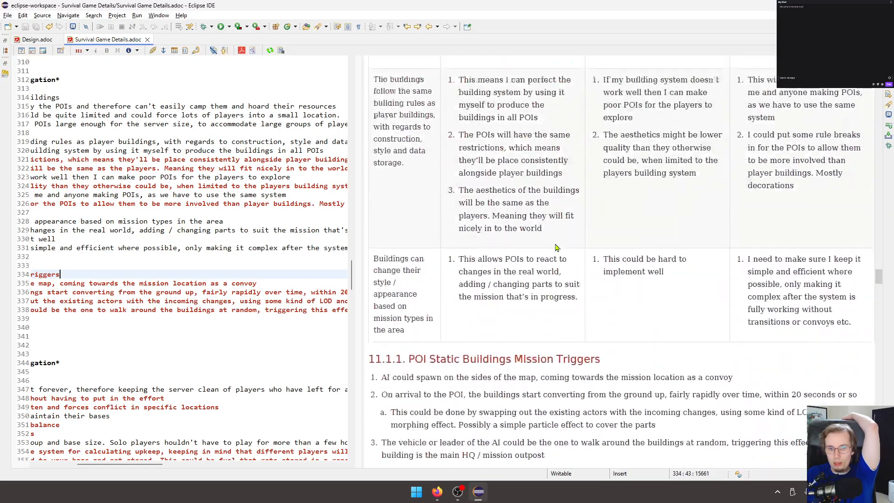
Review the rendered POI Static Buildings table, its Mission Triggers list and the Player Buildings table.
scroll(551, 206, "up", 4)
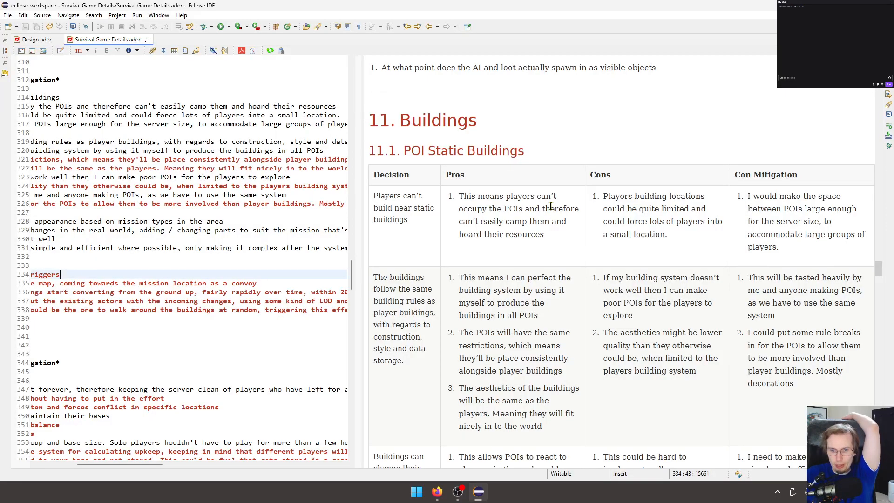
scroll(551, 206, "down", 3)
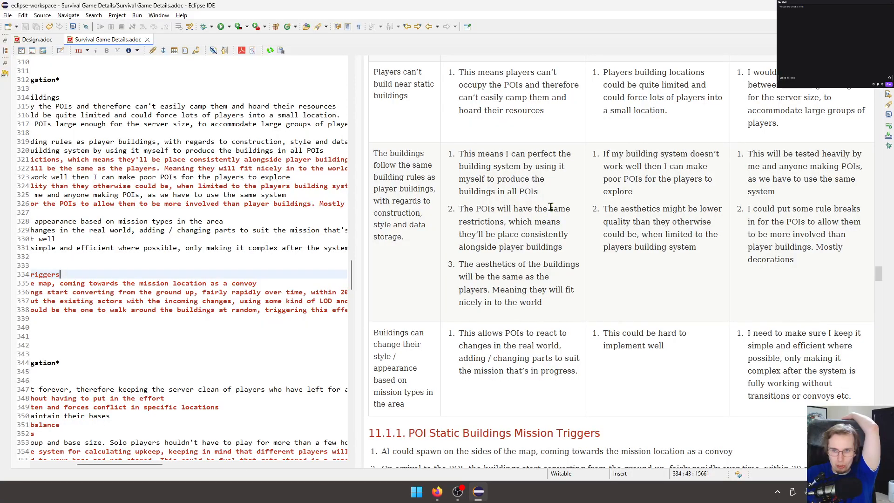
scroll(550, 200, "down", 6)
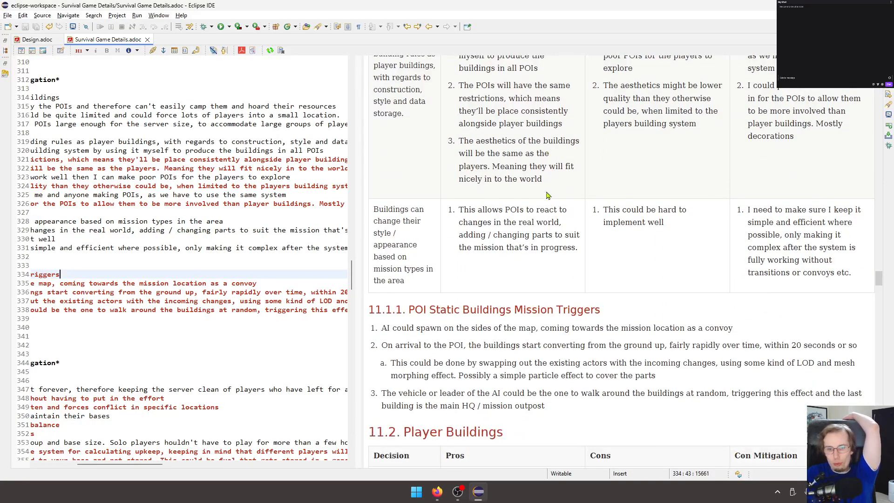
scroll(547, 196, "down", 3)
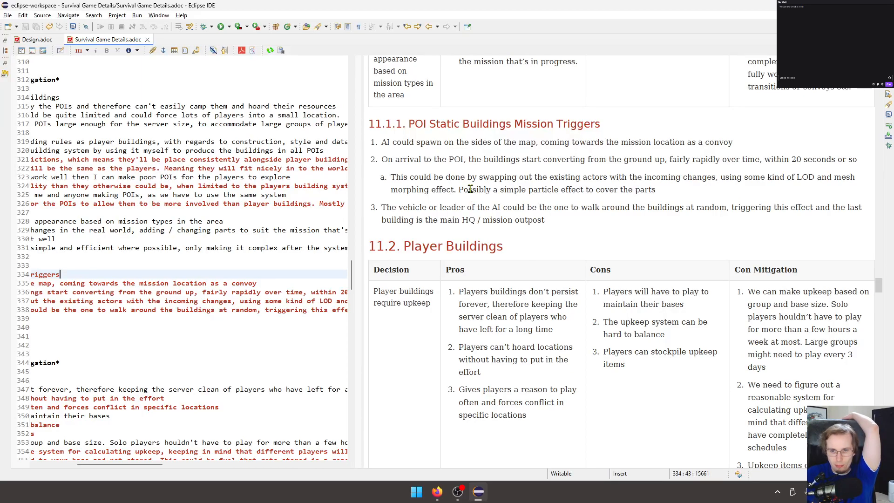
scroll(470, 188, "down", 3)
scroll(470, 188, "down", 4)
scroll(470, 189, "up", 2)
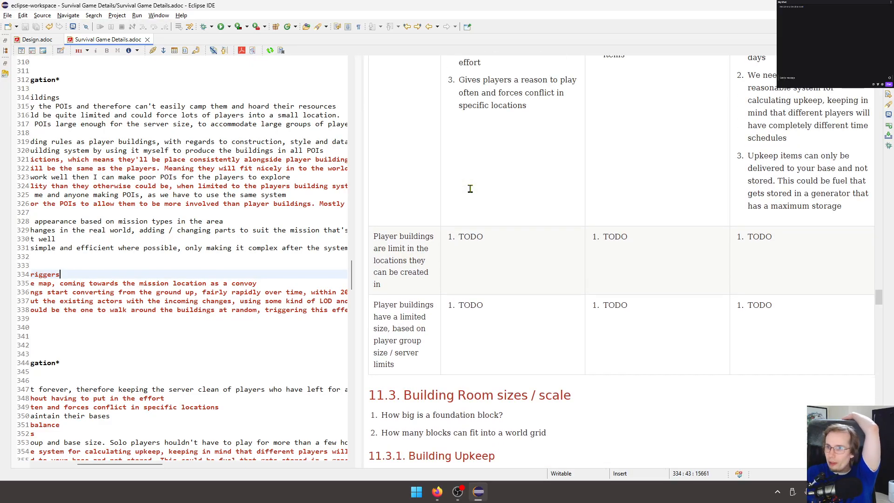
Show the source lines from their beginning, widen the source editor and locate the TODO entries under Player Buildings.
left_click(222, 239)
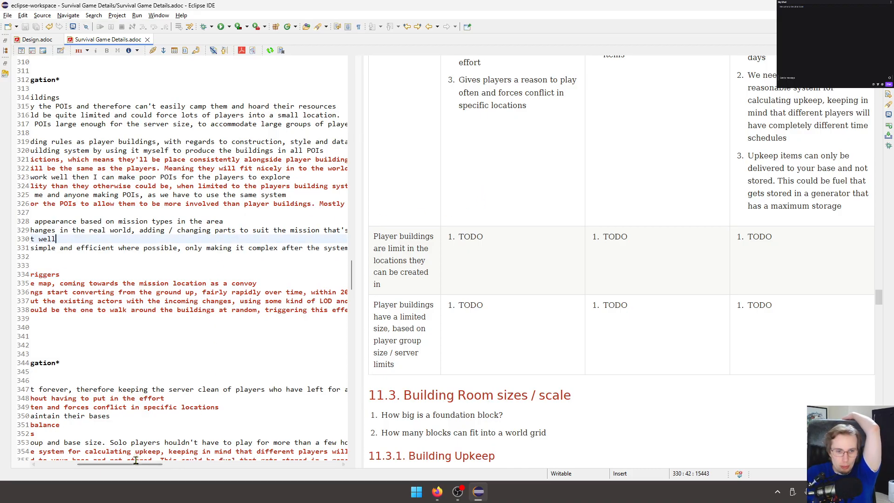
left_click_drag(134, 461, 95, 461)
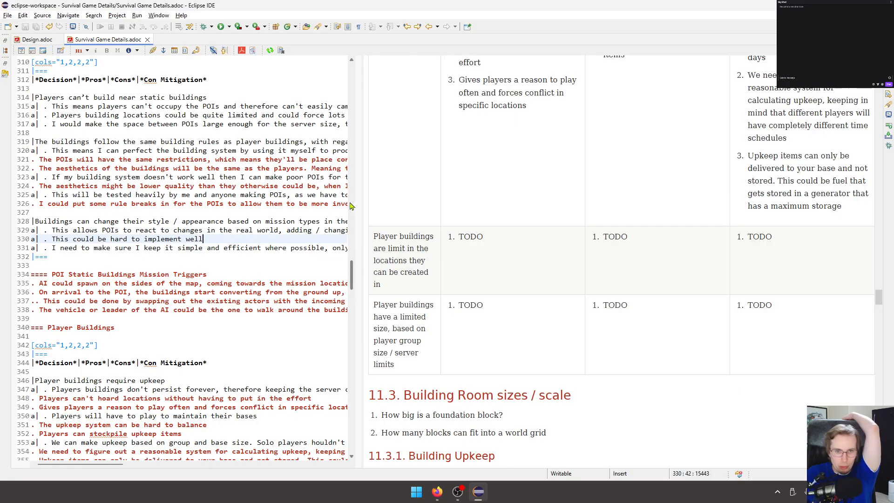
left_click_drag(363, 201, 425, 202)
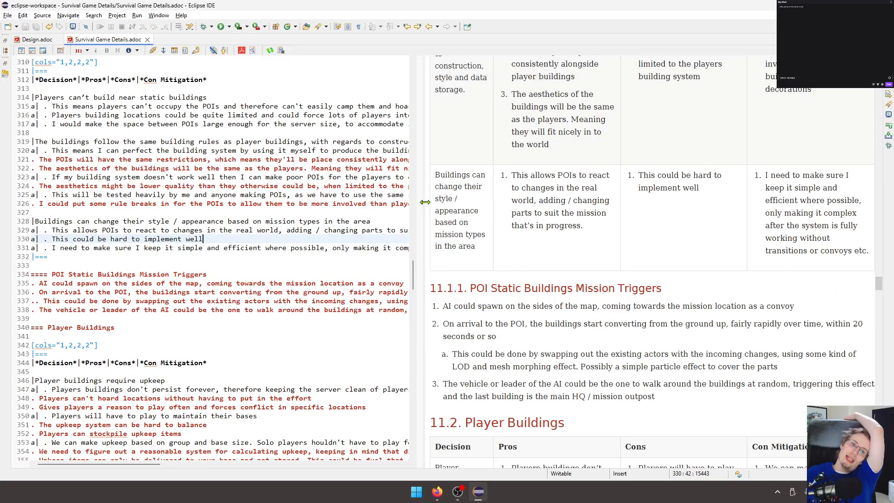
left_click(360, 284)
left_click(357, 264)
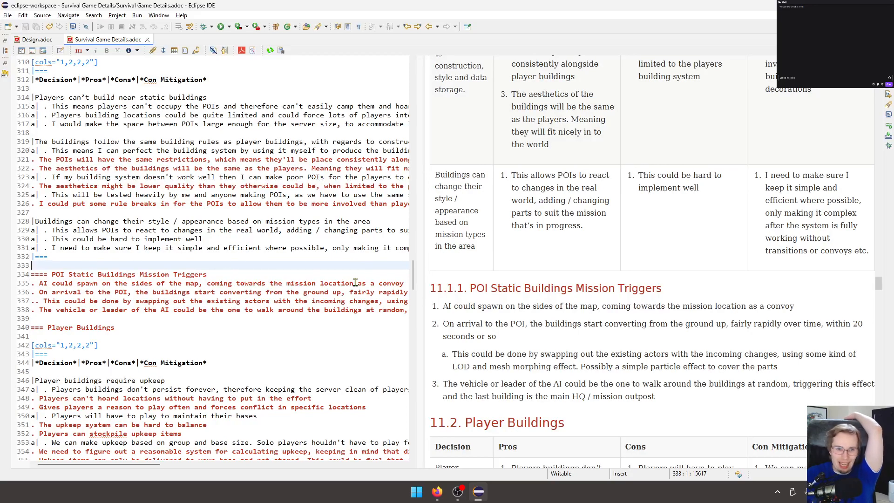
scroll(230, 281, "down", 5)
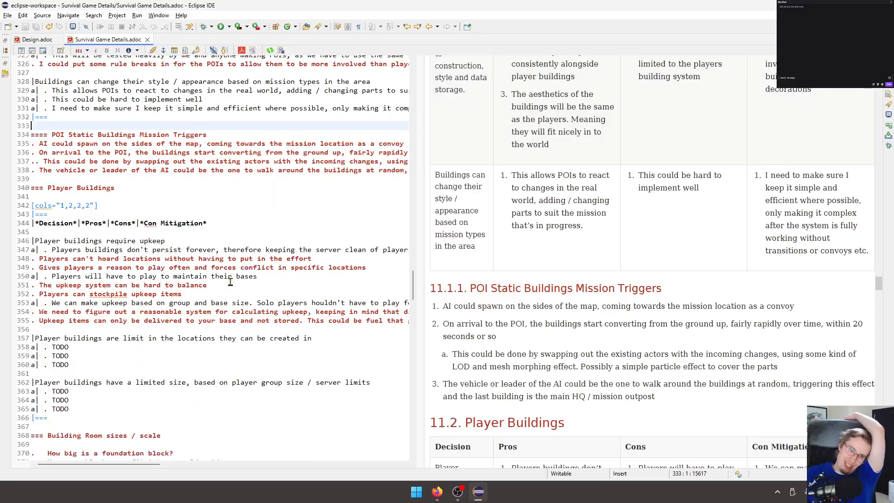
Correct the misspelled "houldn't" to "shouldn't" in the Con Mitigation text for player buildings requiring upkeep.
scroll(229, 282, "down", 3)
left_click(230, 282)
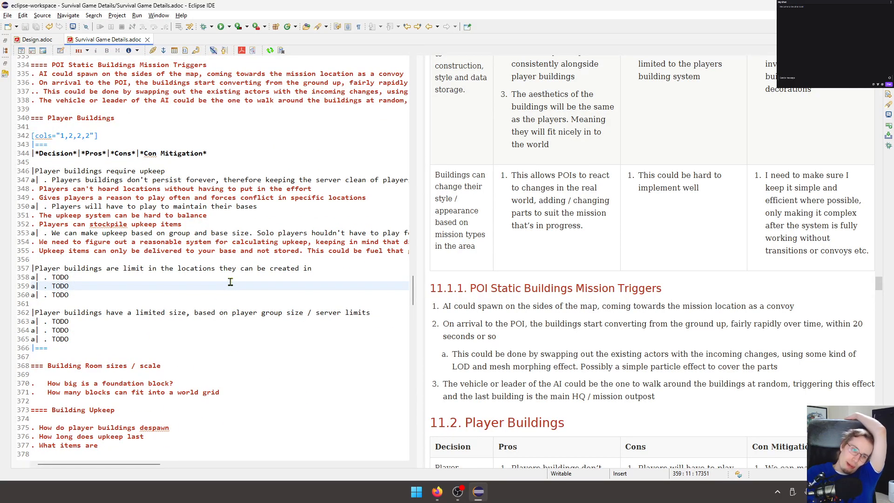
scroll(450, 305, "down", 5)
scroll(728, 285, "up", 10)
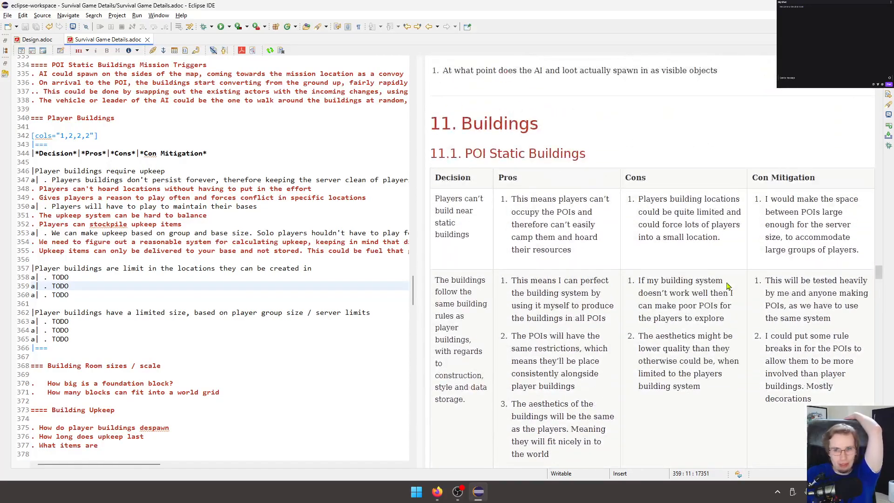
scroll(705, 281, "down", 8)
left_click(271, 278)
left_click(296, 257)
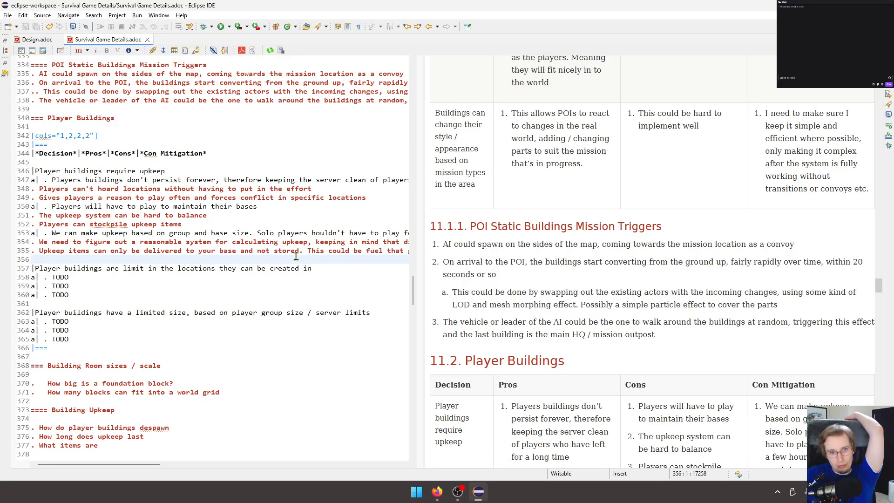
left_click(312, 232)
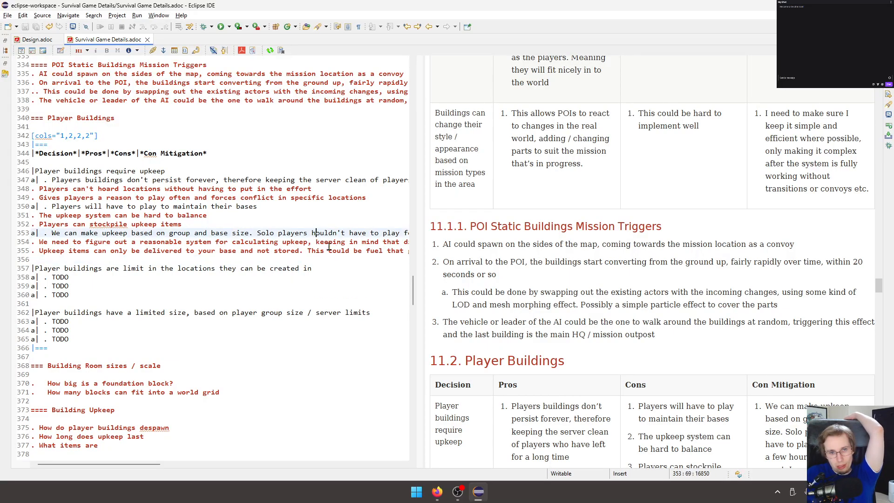
type("s")
left_click(351, 262)
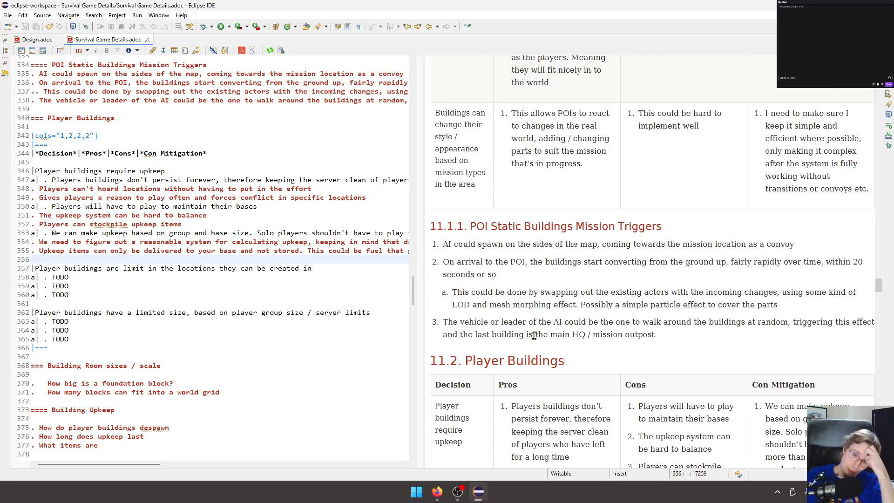
Look back through the rendered document from the Buildings section to Starting Locations and its Spawning Algorithm and decision table.
scroll(526, 334, "up", 10)
scroll(597, 311, "up", 10)
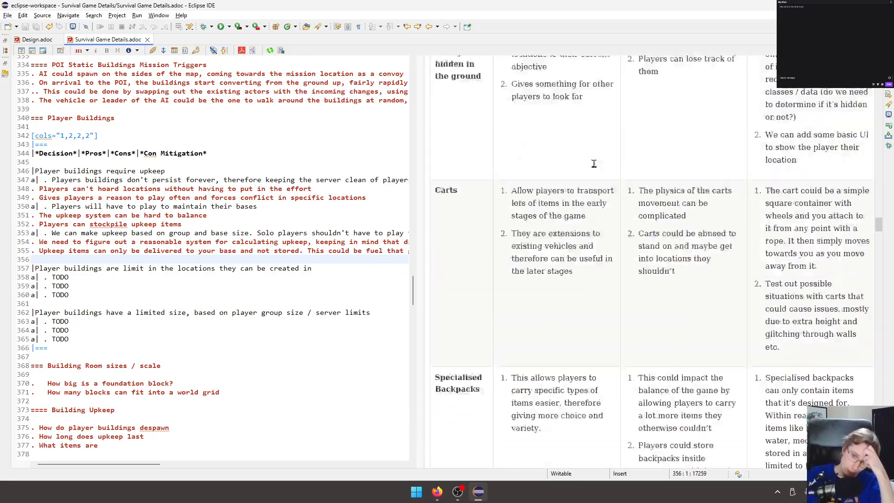
scroll(600, 192, "up", 10)
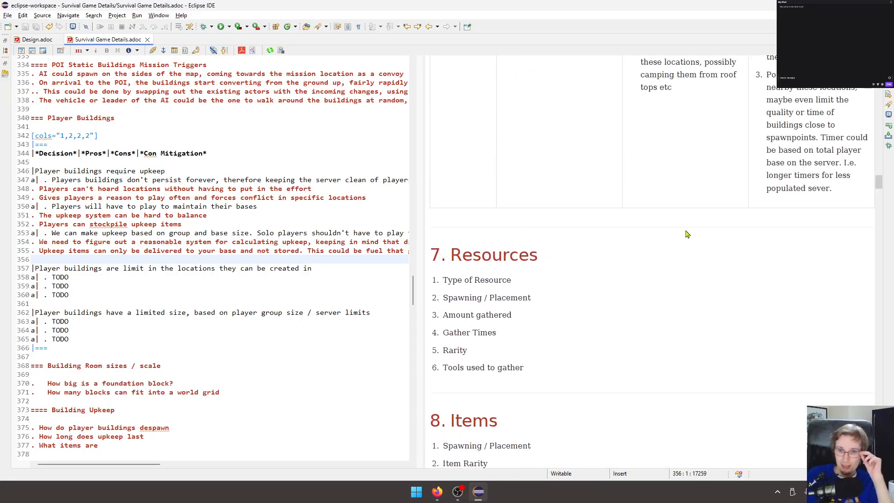
scroll(690, 237, "up", 7)
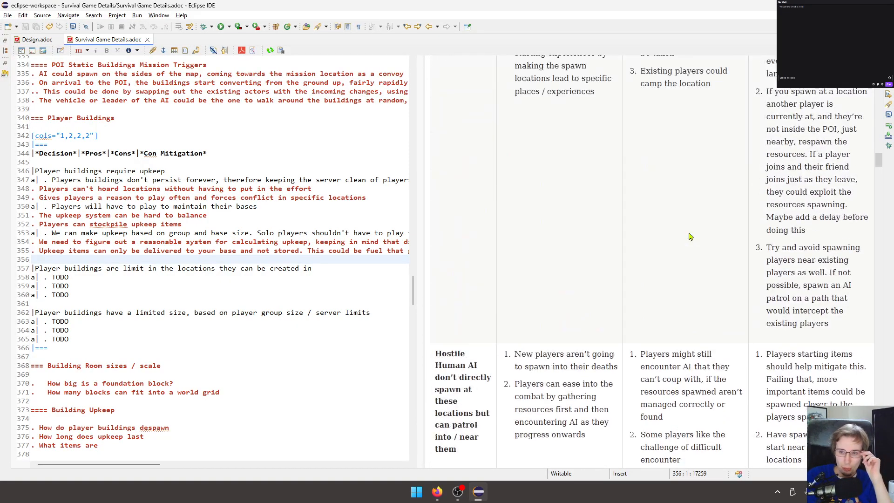
scroll(691, 235, "up", 6)
scroll(691, 236, "up", 8)
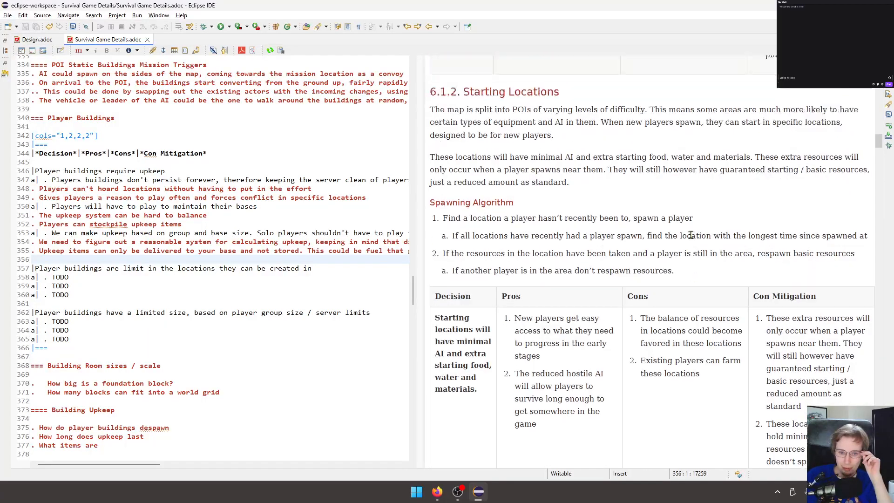
key("alt+Tab")
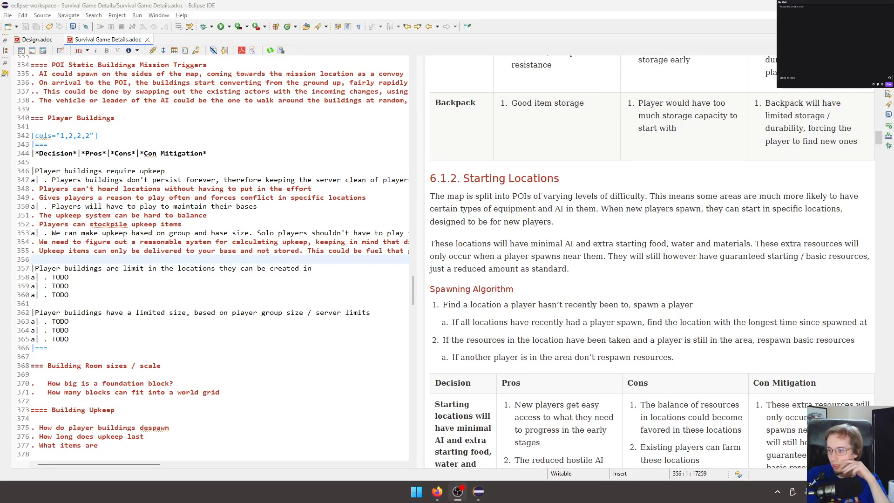